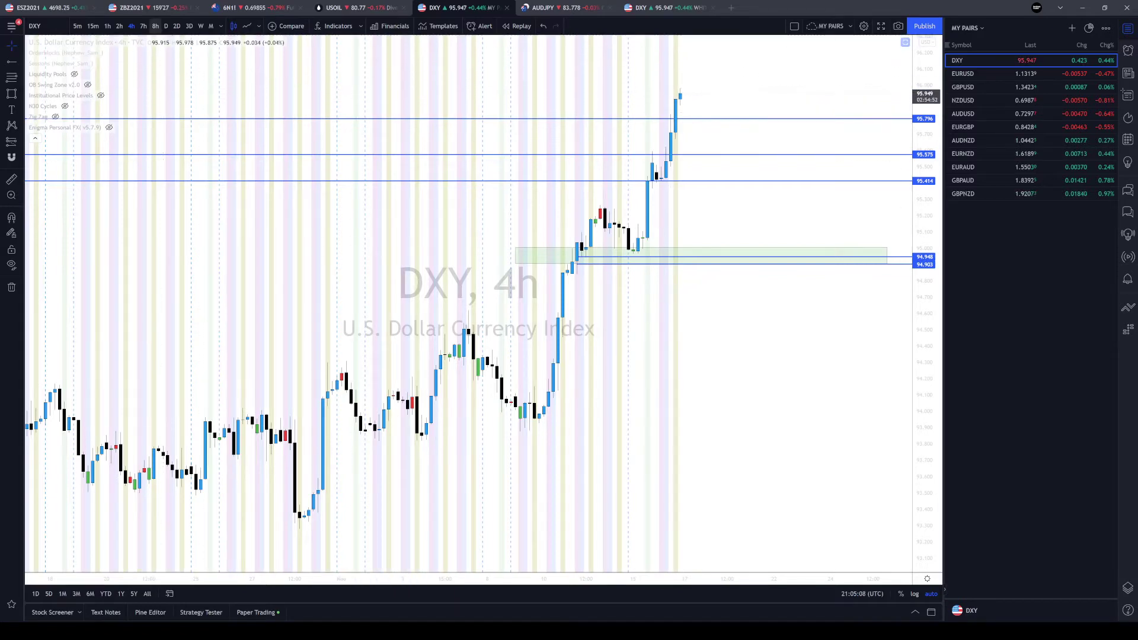
- Move the DXY chart to the daily timeframe, pan back through earlier history, then go monthly
{"action": "left_click", "coordinate": [166, 26]}
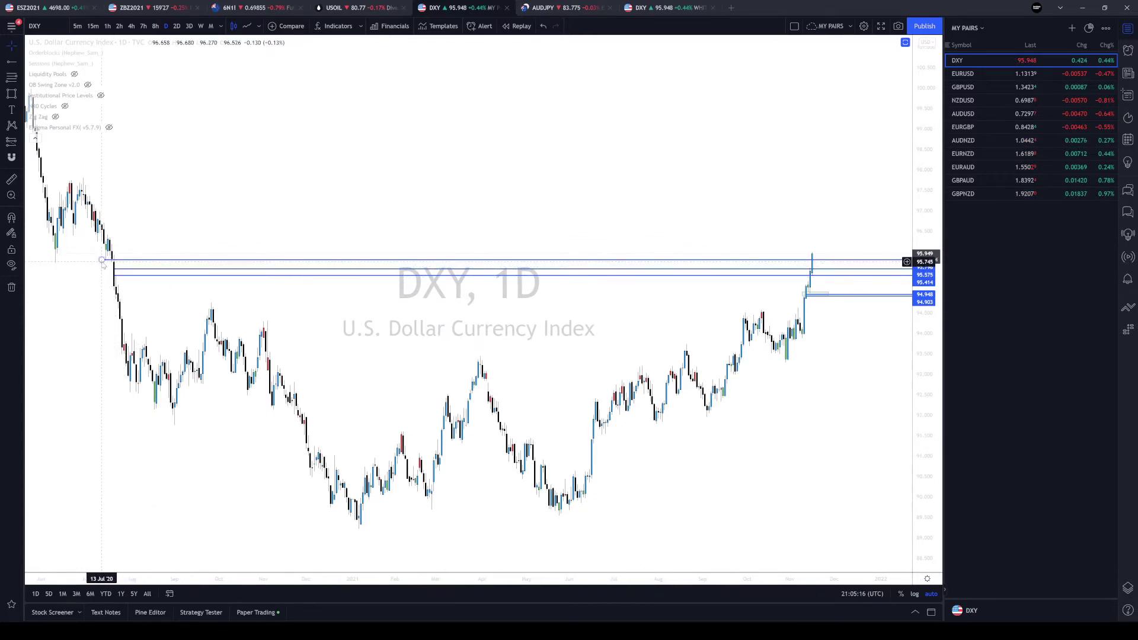
{"action": "left_click_drag", "start_coordinate": [135, 226], "coordinate": [177, 44]}
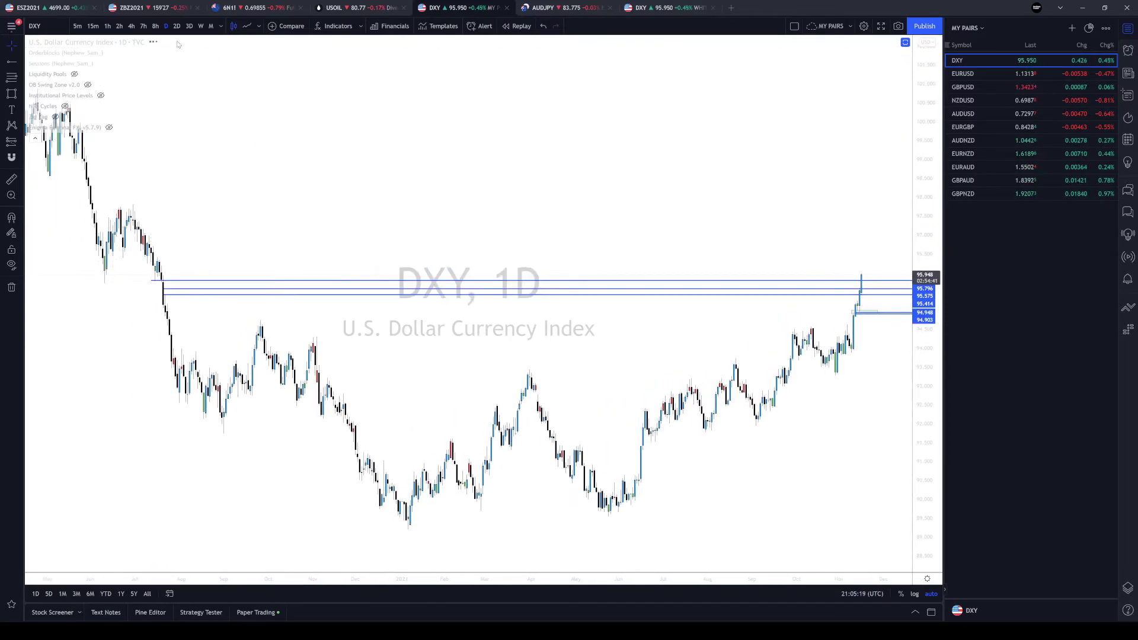
{"action": "left_click", "coordinate": [210, 29]}
- Zoom the monthly DXY chart in and out to frame the last several years of swings
{"action": "scroll", "coordinate": [579, 237], "scroll_direction": "down", "scroll_amount": 5}
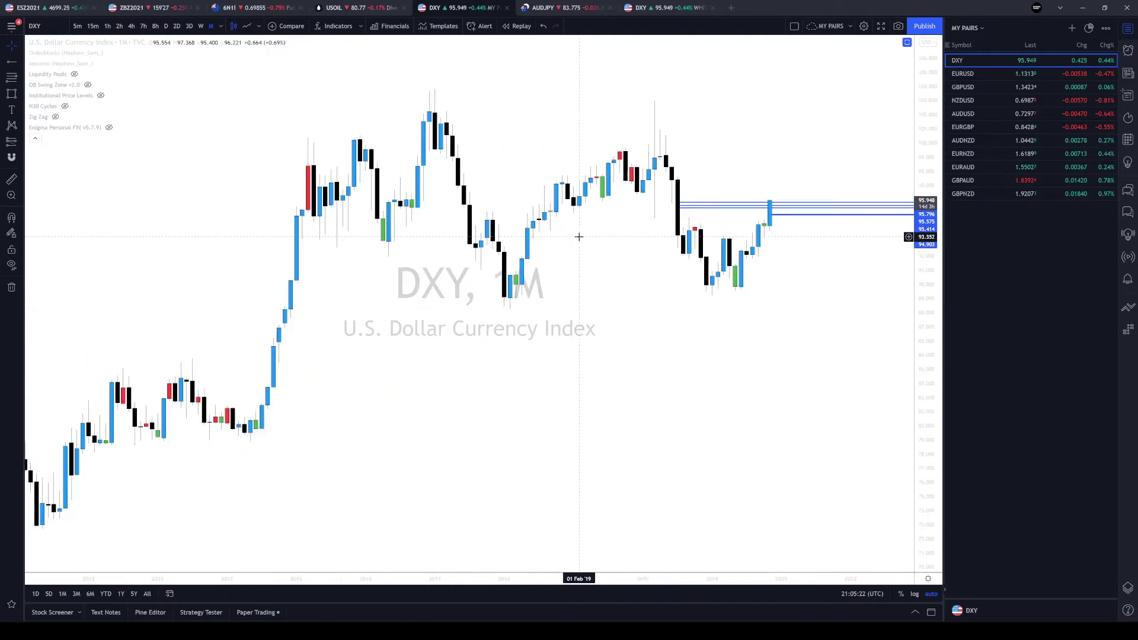
{"action": "scroll", "coordinate": [579, 237], "scroll_direction": "up", "scroll_amount": 3}
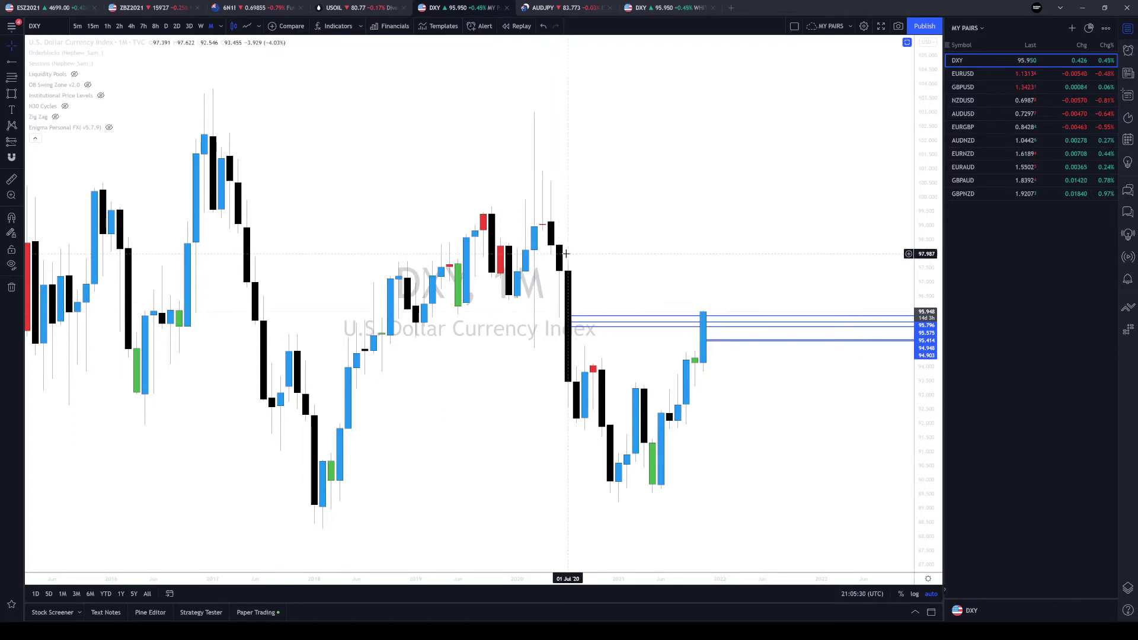
{"action": "scroll", "coordinate": [551, 258], "scroll_direction": "down", "scroll_amount": 3}
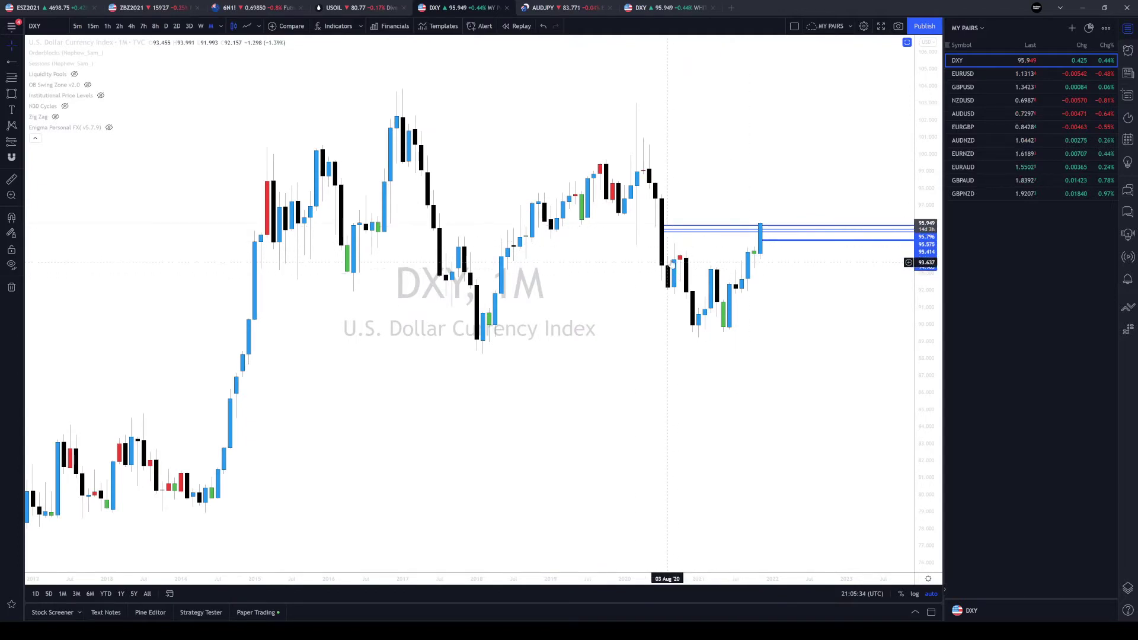
{"action": "scroll", "coordinate": [699, 255], "scroll_direction": "up", "scroll_amount": 4}
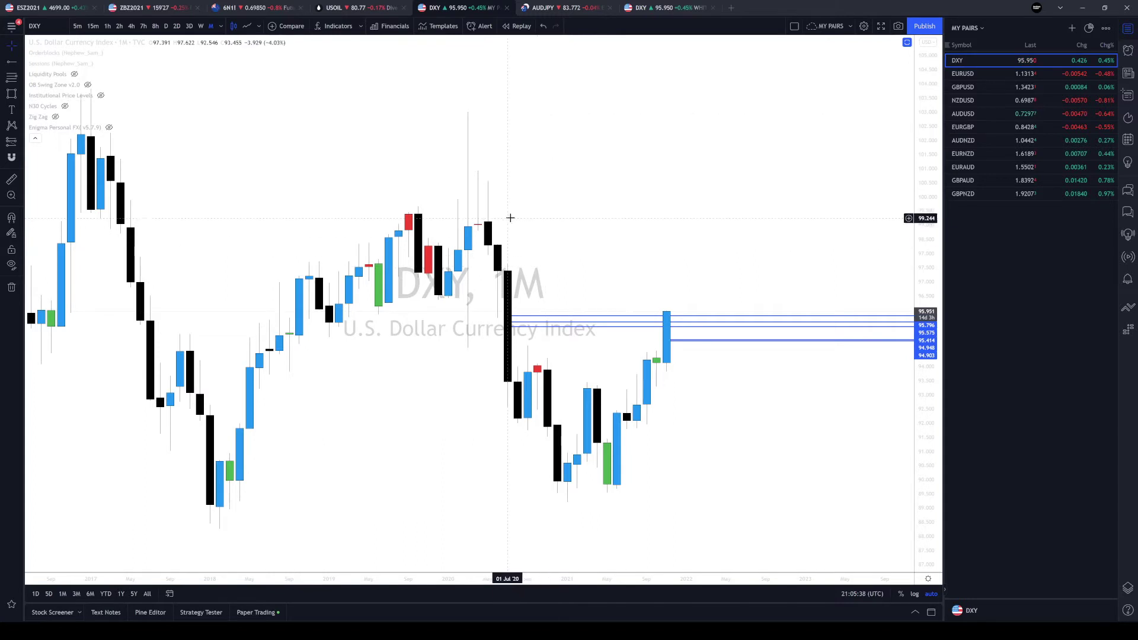
{"action": "scroll", "coordinate": [511, 219], "scroll_direction": "down", "scroll_amount": 2}
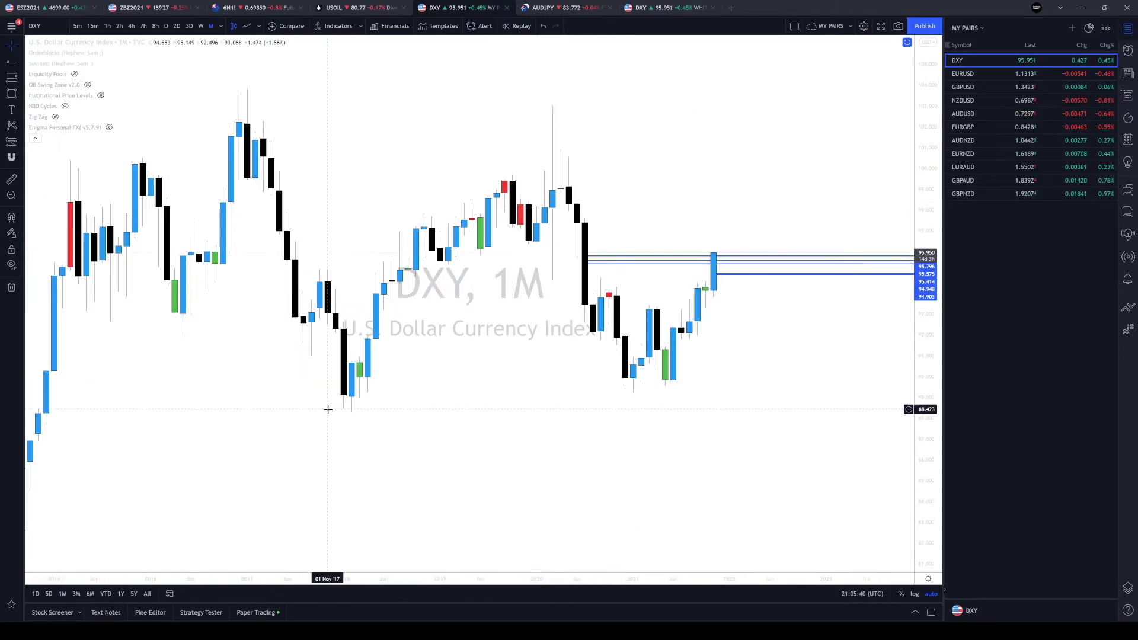
{"action": "scroll", "coordinate": [425, 300], "scroll_direction": "up", "scroll_amount": 1}
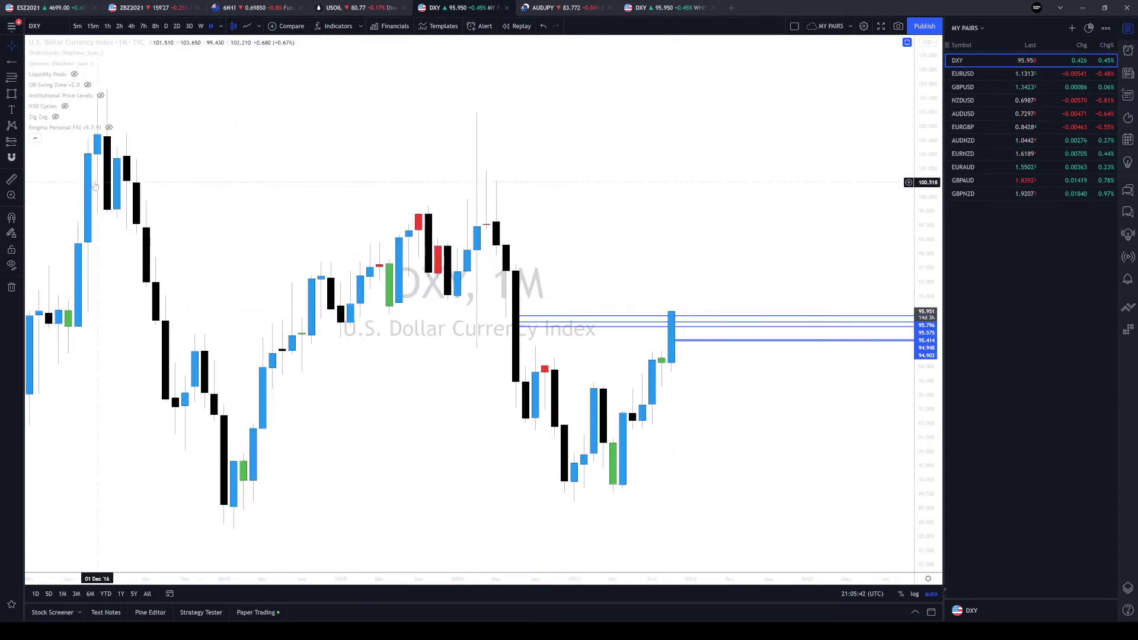
- Draw a rising trendline from the January 2021 low to the July 2021 low near 89–90
{"action": "left_click", "coordinate": [21, 64]}
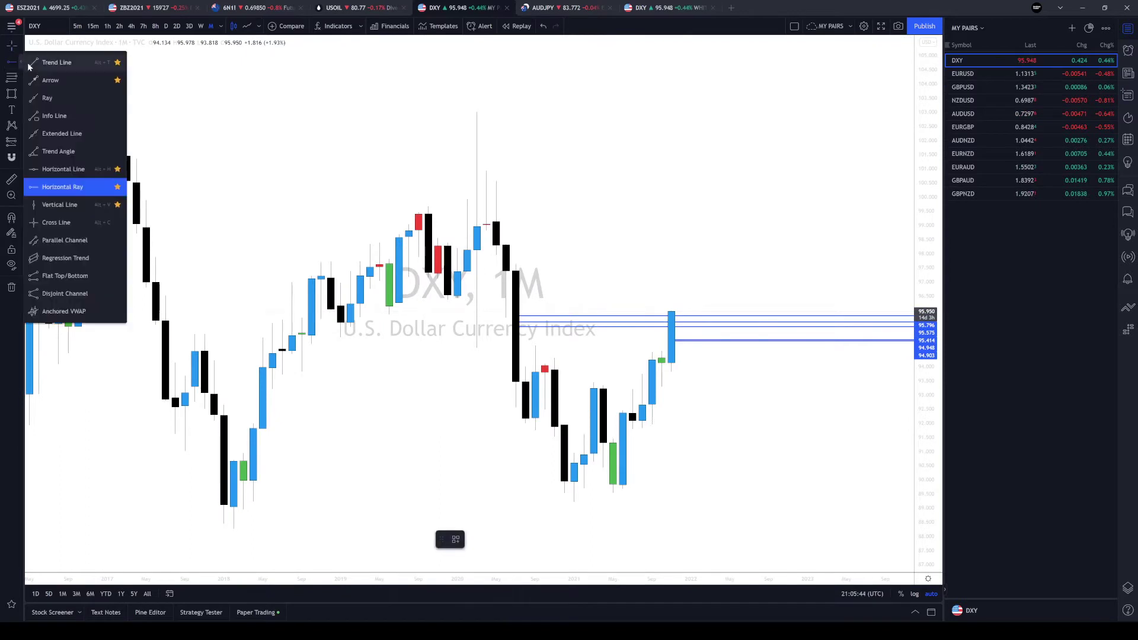
{"action": "left_click", "coordinate": [54, 60]}
{"action": "left_click", "coordinate": [574, 500]}
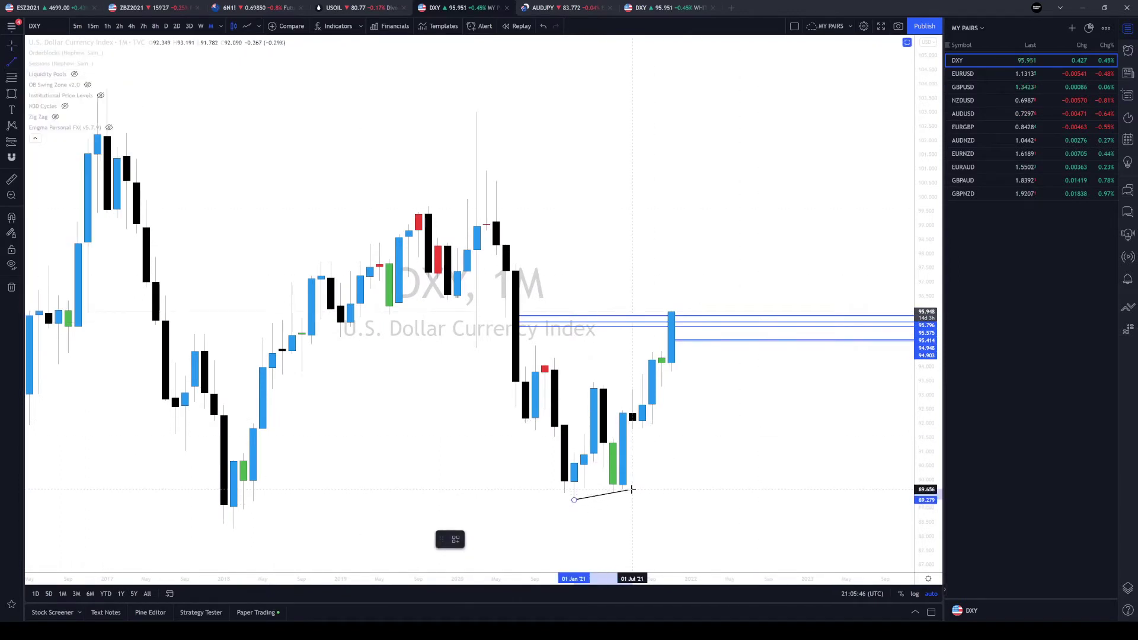
{"action": "left_click", "coordinate": [632, 491]}
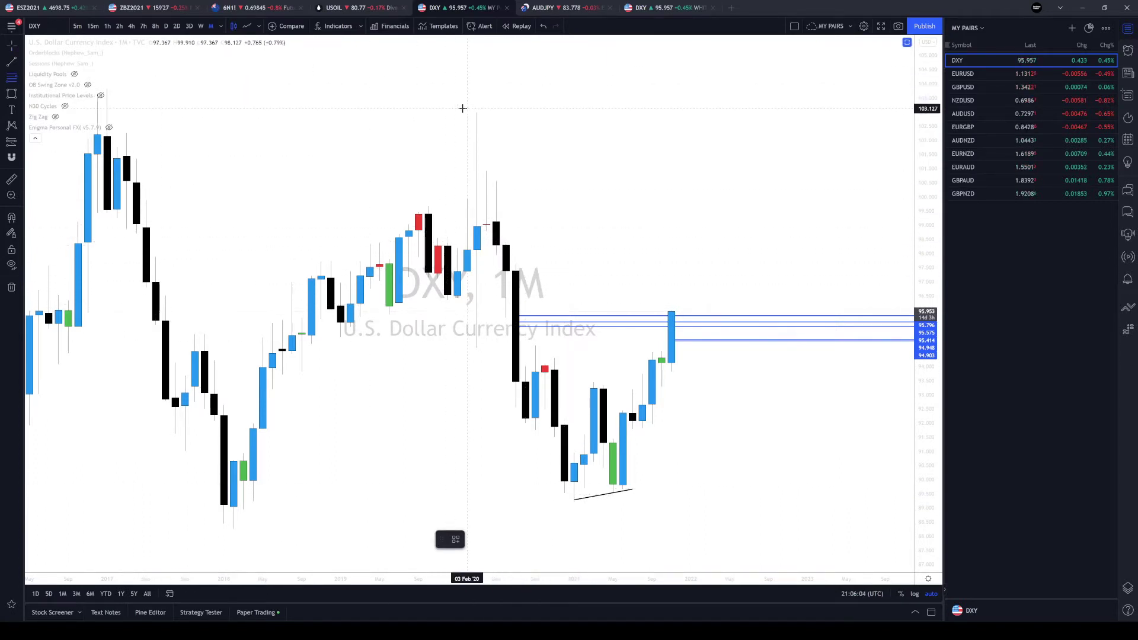
- Draw a Fibonacci retracement from the 103.017 high down to the low
{"action": "mouse_move", "coordinate": [468, 111]}
{"action": "left_mouse_down"}
{"action": "mouse_move", "coordinate": [656, 483]}
{"action": "mouse_move", "coordinate": [566, 503]}
{"action": "mouse_move", "coordinate": [543, 490]}
{"action": "mouse_move", "coordinate": [536, 501]}
{"action": "left_mouse_up"}
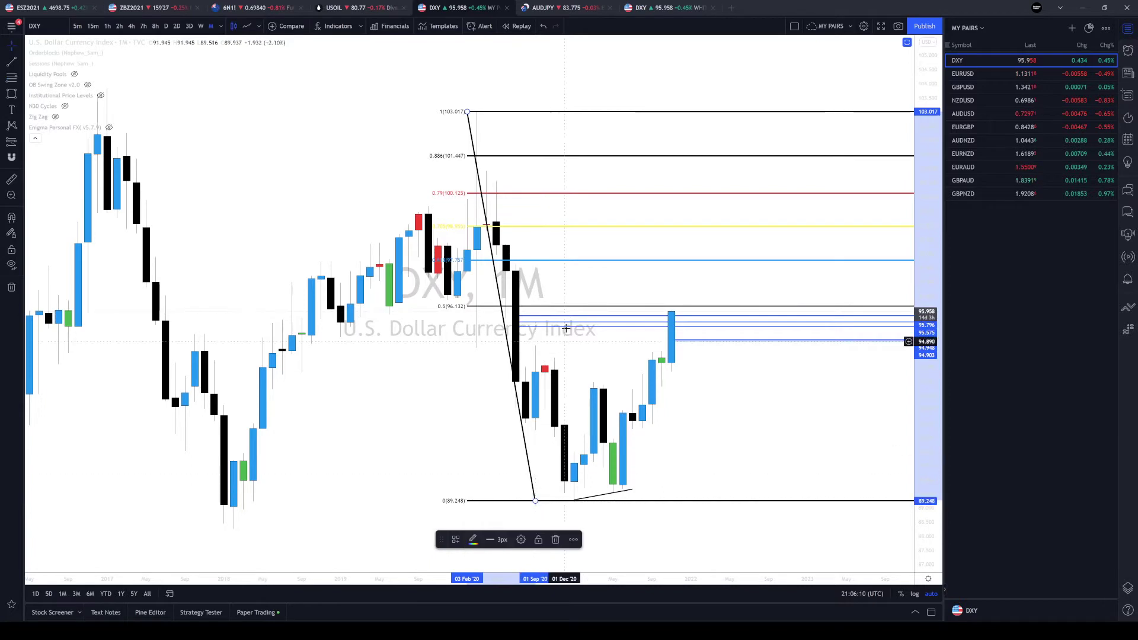
{"action": "left_click", "coordinate": [516, 315]}
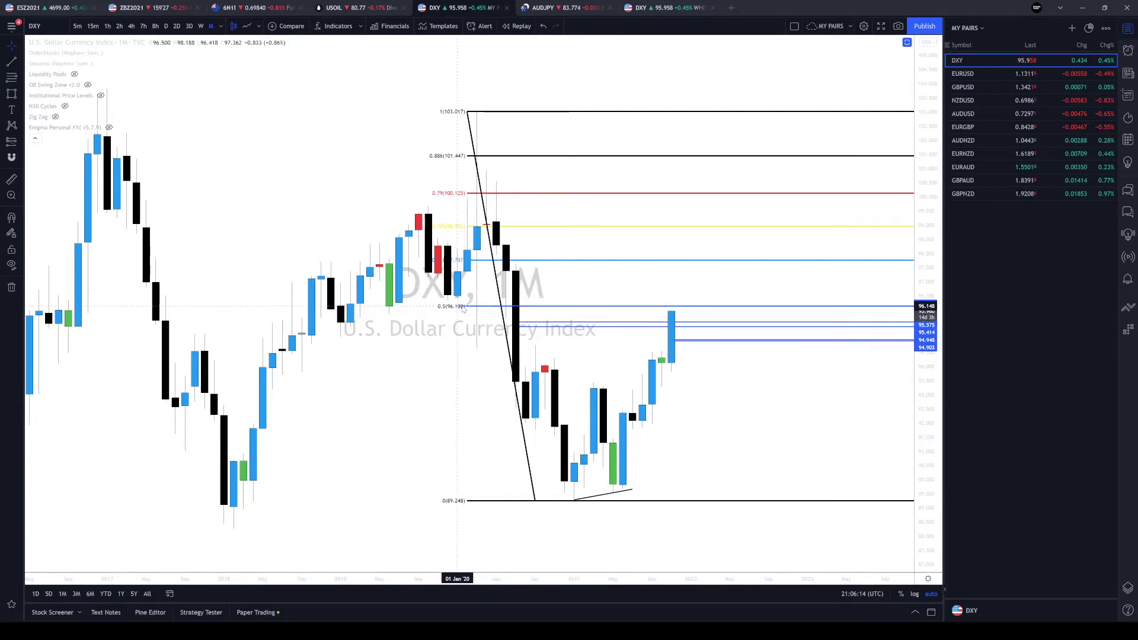
{"action": "left_click", "coordinate": [462, 307]}
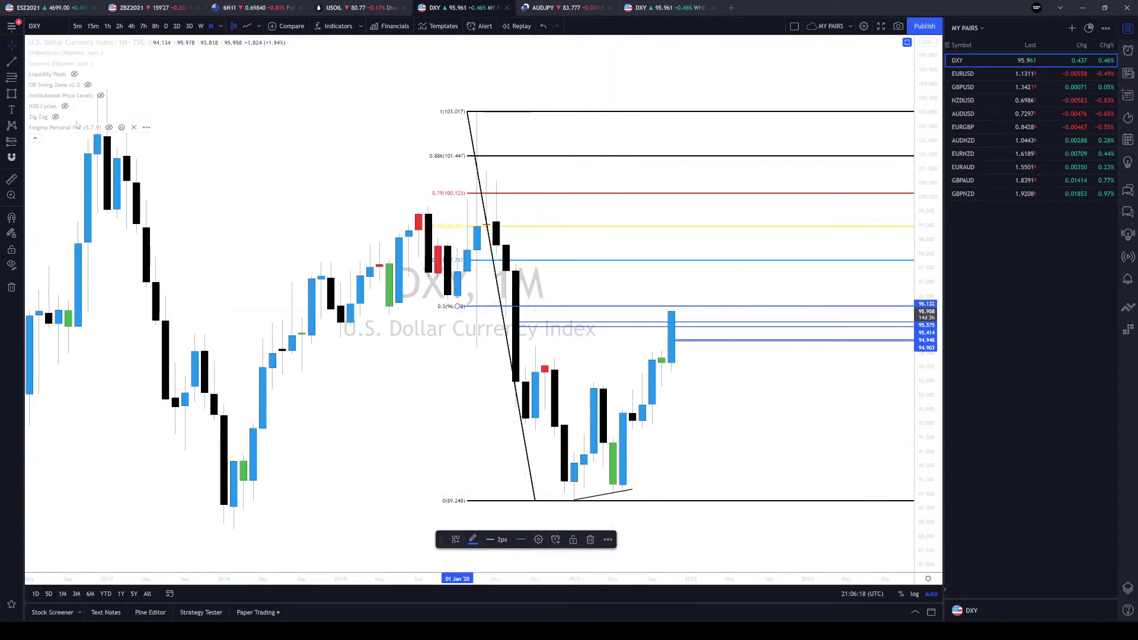
- Draw a green rectangle zone from 97.767 up to the 0.79 Fibonacci level
{"action": "left_click", "coordinate": [13, 94]}
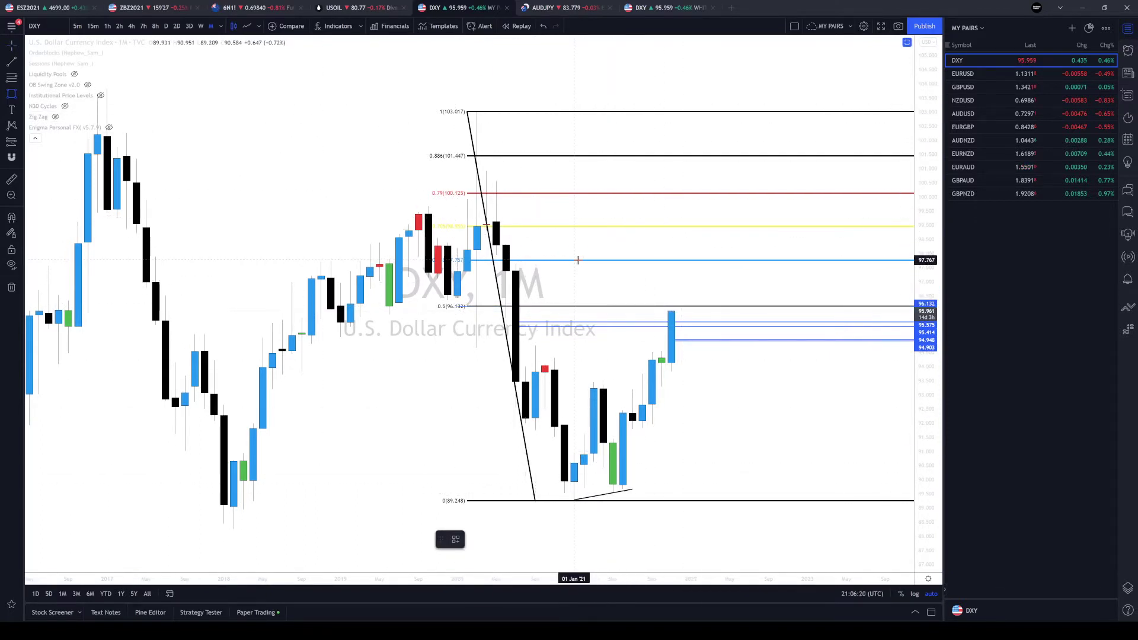
{"action": "left_click_drag", "start_coordinate": [578, 260], "coordinate": [767, 197]}
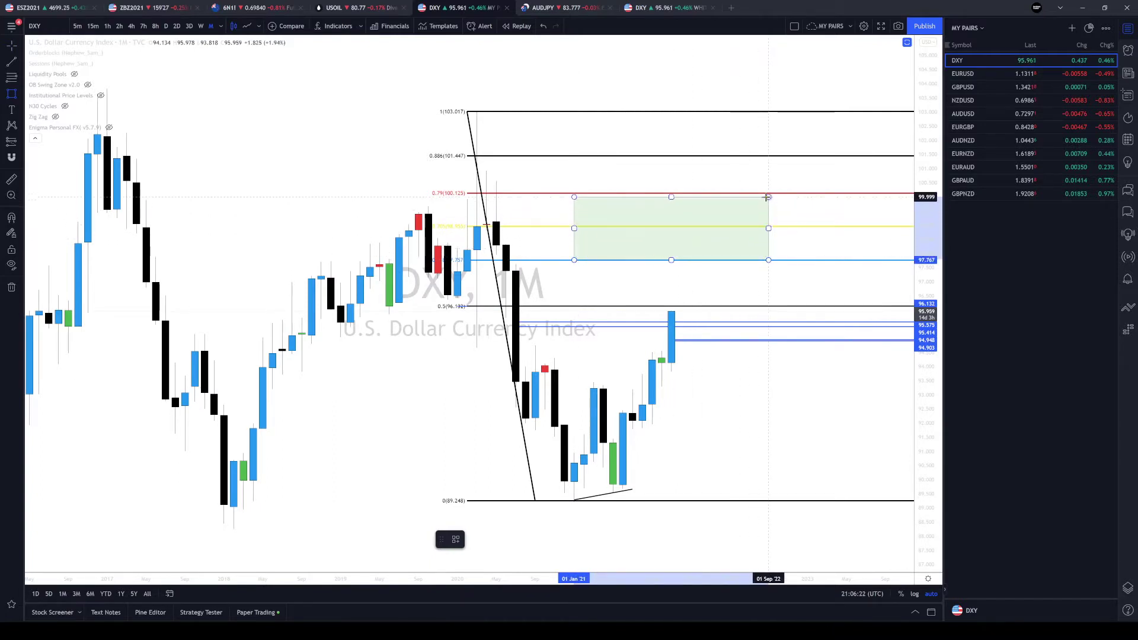
{"action": "right_click", "coordinate": [470, 113]}
- Remove the Fibonacci retracement, go weekly, and place a horizontal ray near 96.10 from March 2020
{"action": "left_click", "coordinate": [505, 247]}
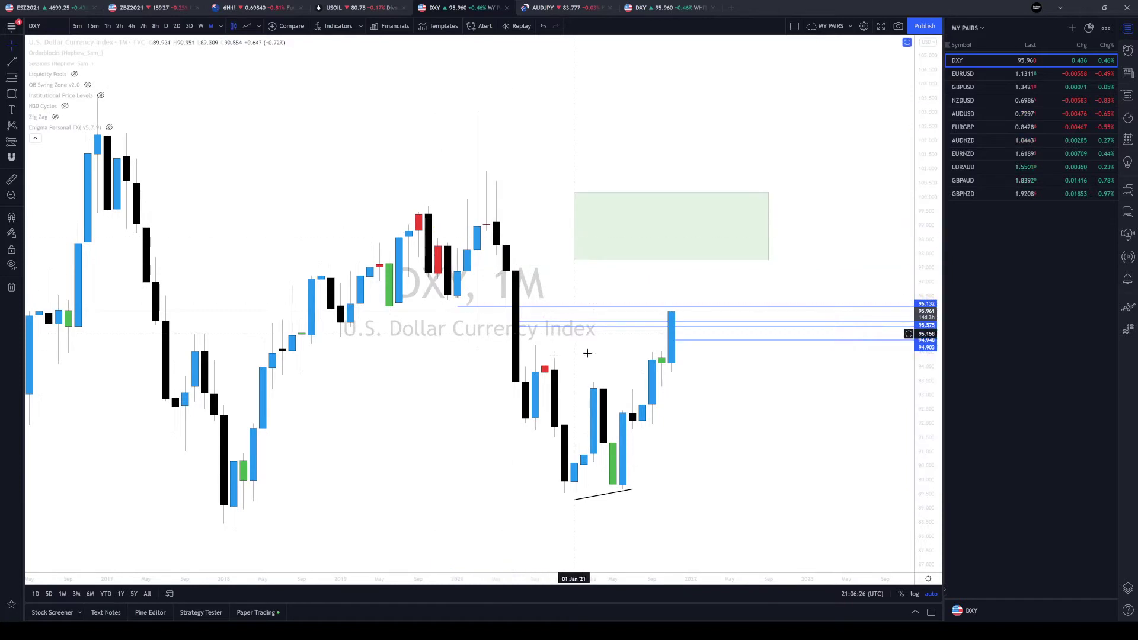
{"action": "left_click", "coordinate": [201, 26]}
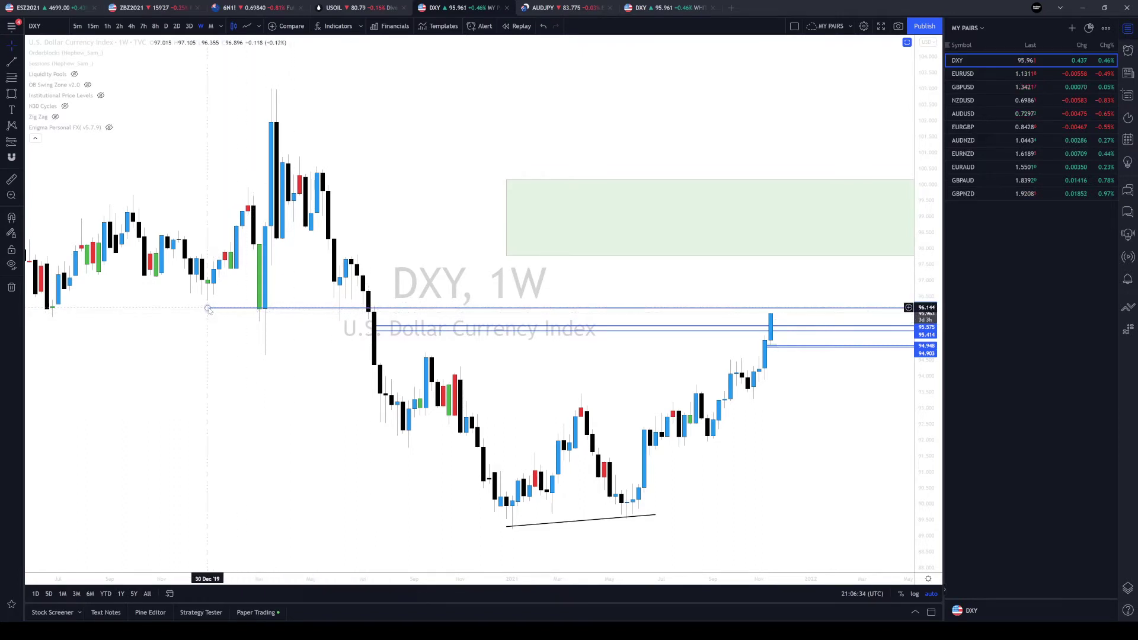
{"action": "left_click", "coordinate": [259, 309]}
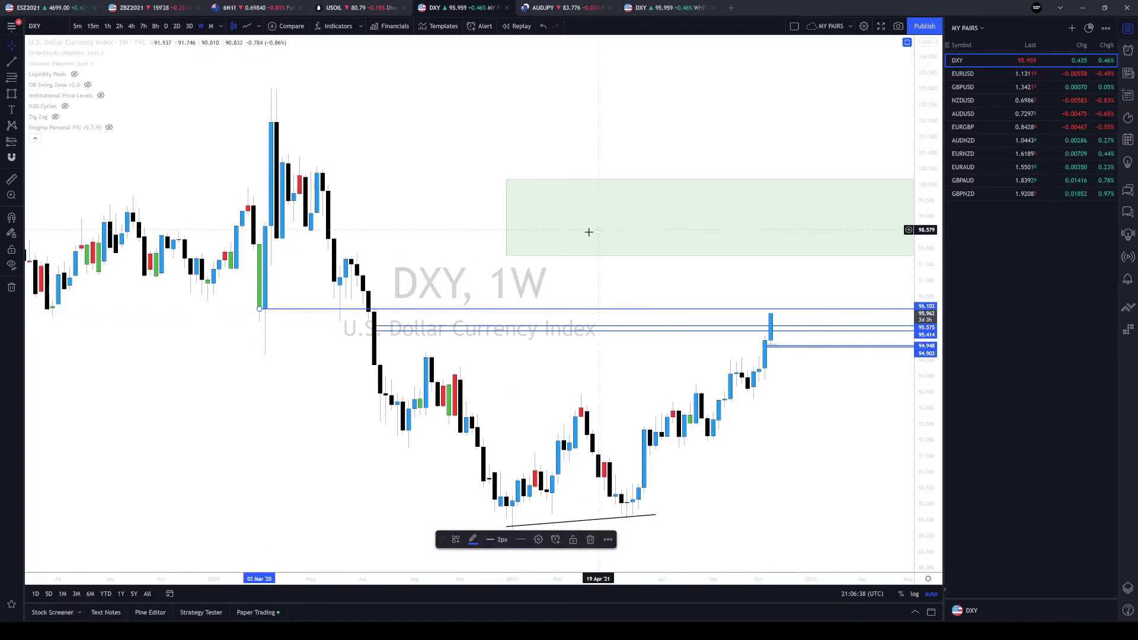
{"action": "left_click", "coordinate": [257, 314]}
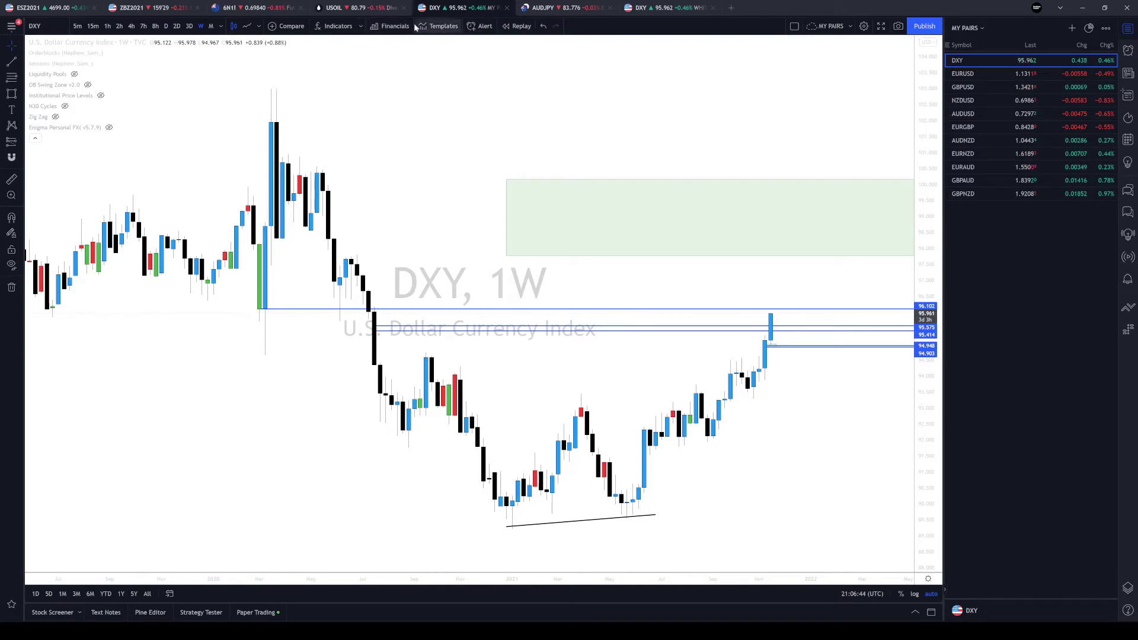
- Toggle to a line chart, select the 96.088 ray, and return to candlesticks
{"action": "left_click", "coordinate": [247, 27]}
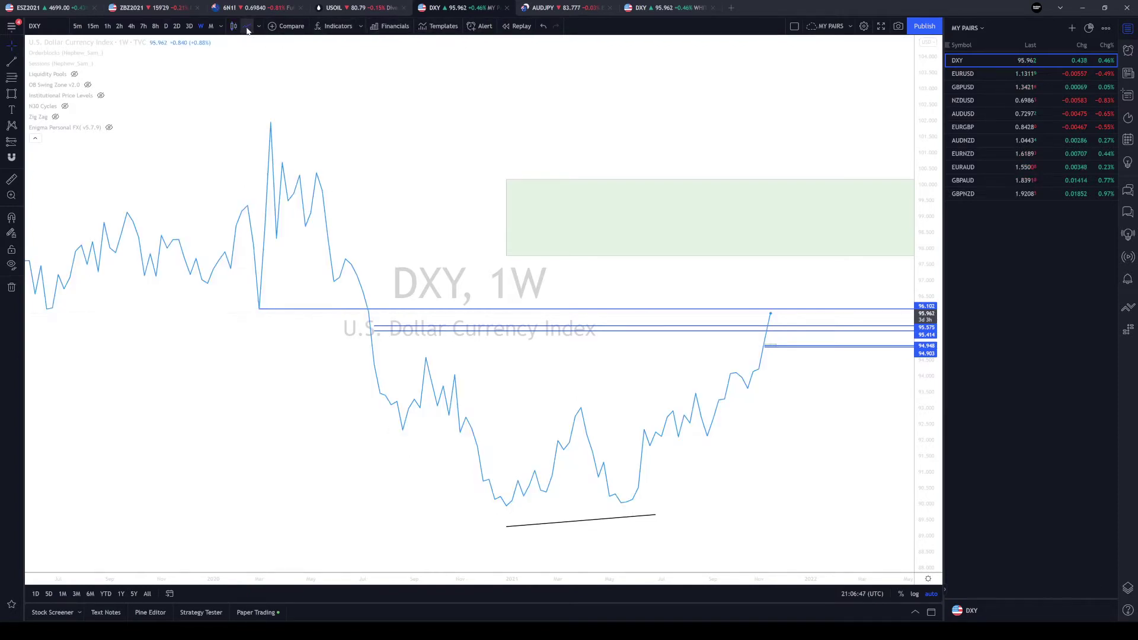
{"action": "left_click", "coordinate": [258, 311]}
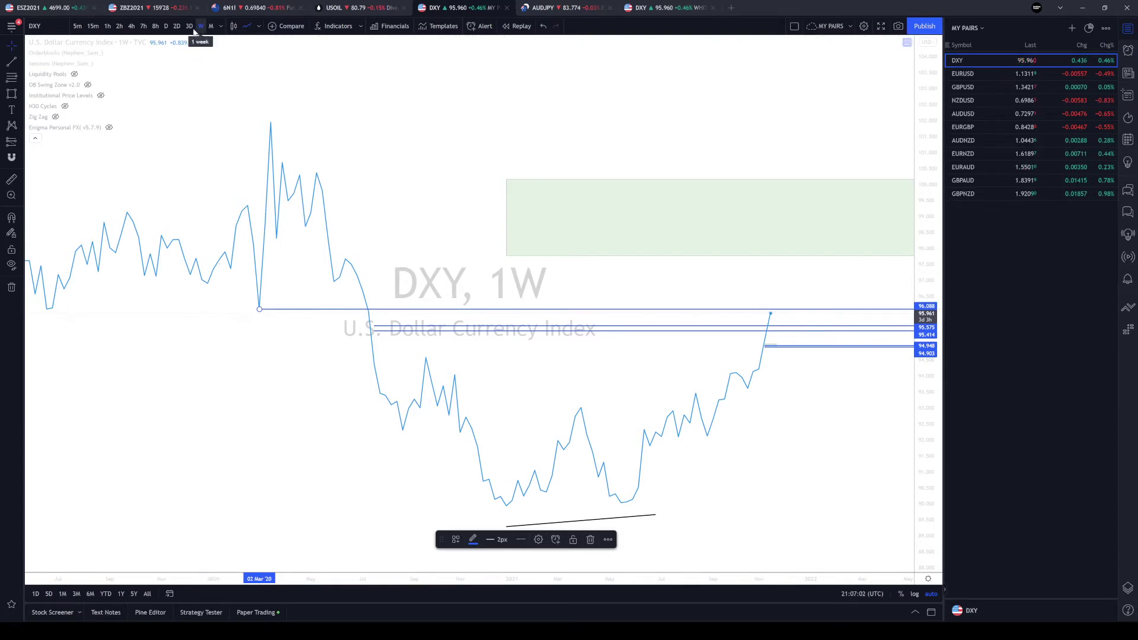
{"action": "left_click", "coordinate": [233, 26]}
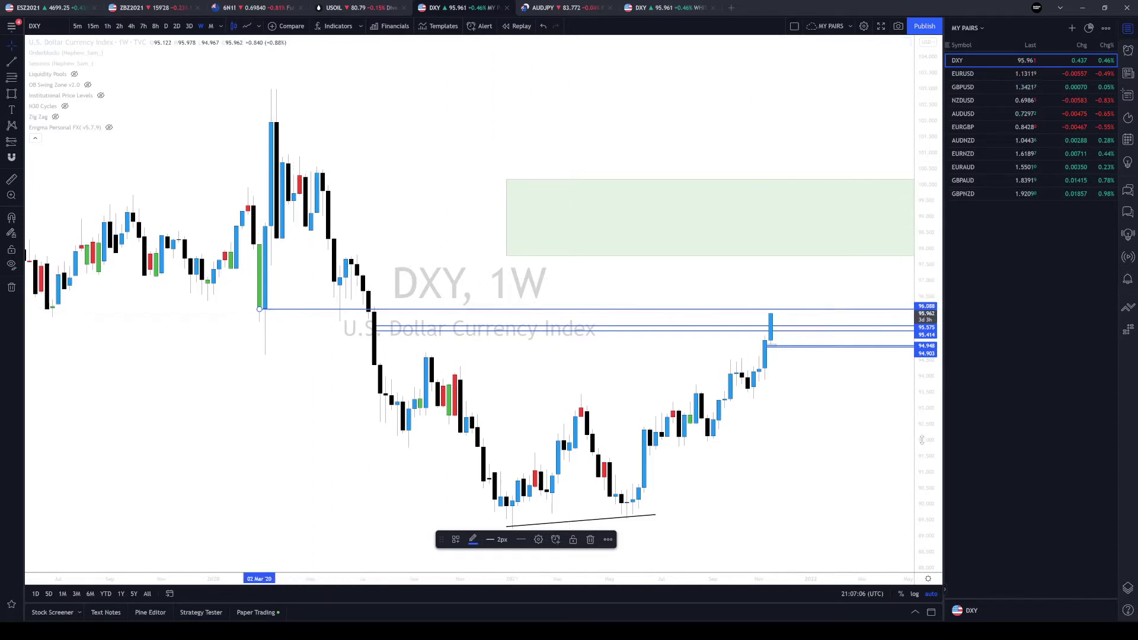
- Stretch the price scale around 96.088 and return the DXY chart to the 4-hour timeframe
{"action": "left_click_drag", "start_coordinate": [921, 440], "coordinate": [811, 132]}
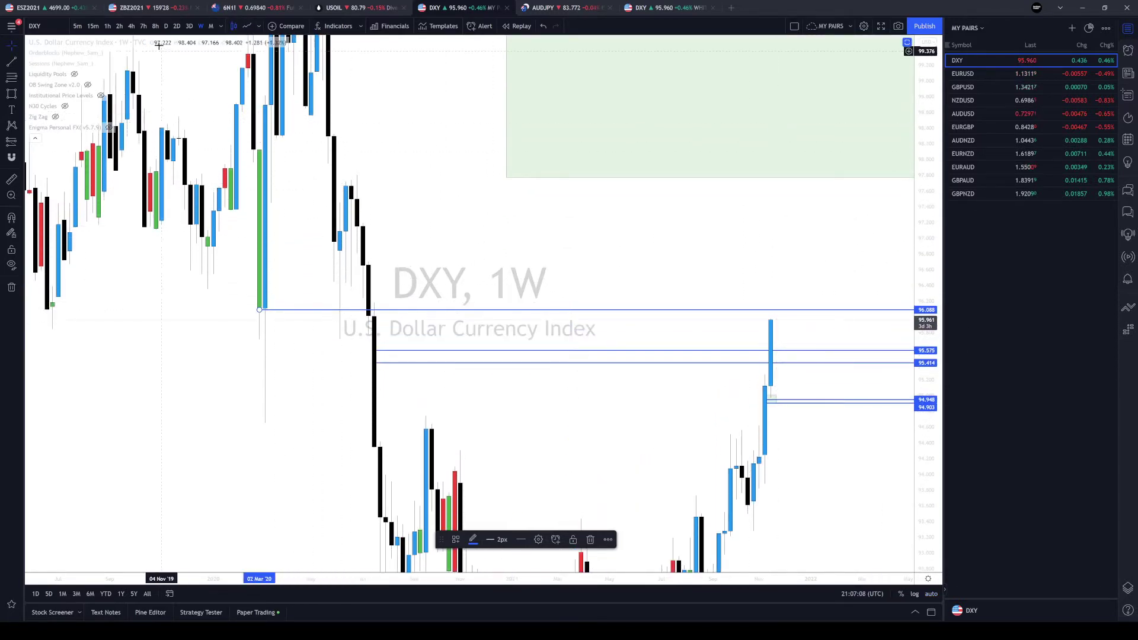
{"action": "left_click", "coordinate": [131, 26]}
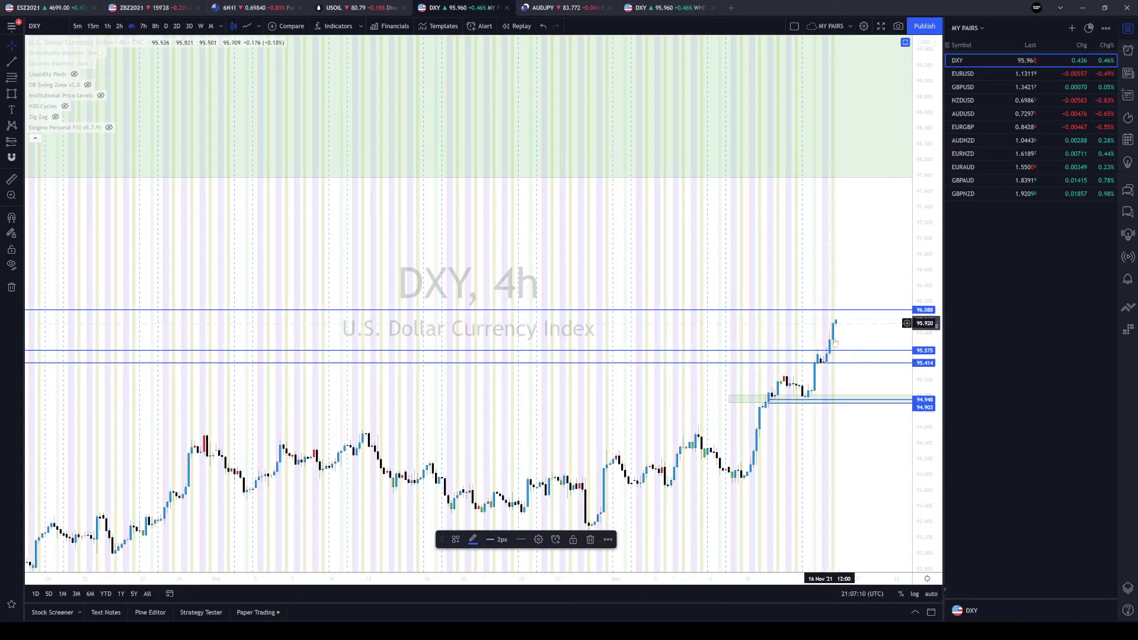
{"action": "scroll", "coordinate": [764, 294], "scroll_direction": "down", "scroll_amount": 10}
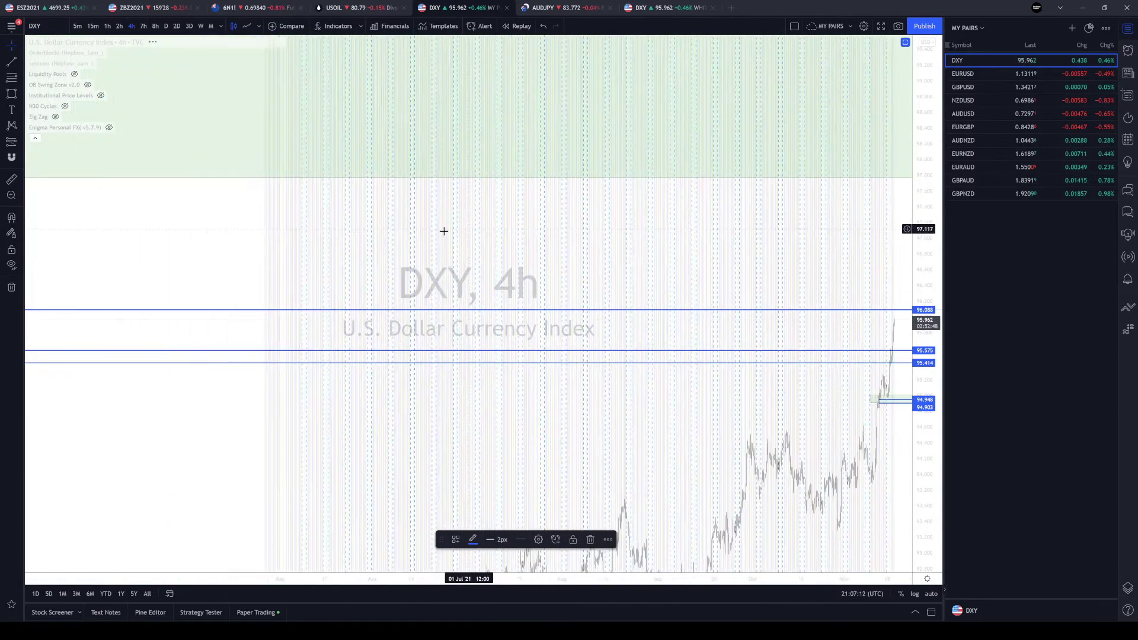
{"action": "scroll", "coordinate": [438, 231], "scroll_direction": "down", "scroll_amount": 5}
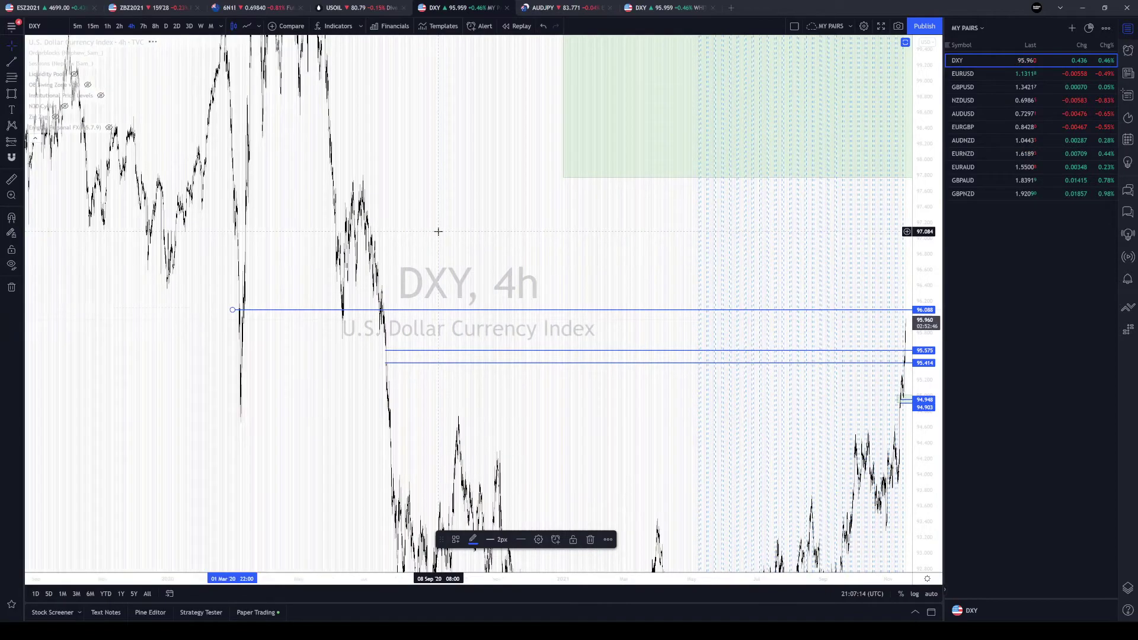
{"action": "scroll", "coordinate": [558, 223], "scroll_direction": "up", "scroll_amount": 5}
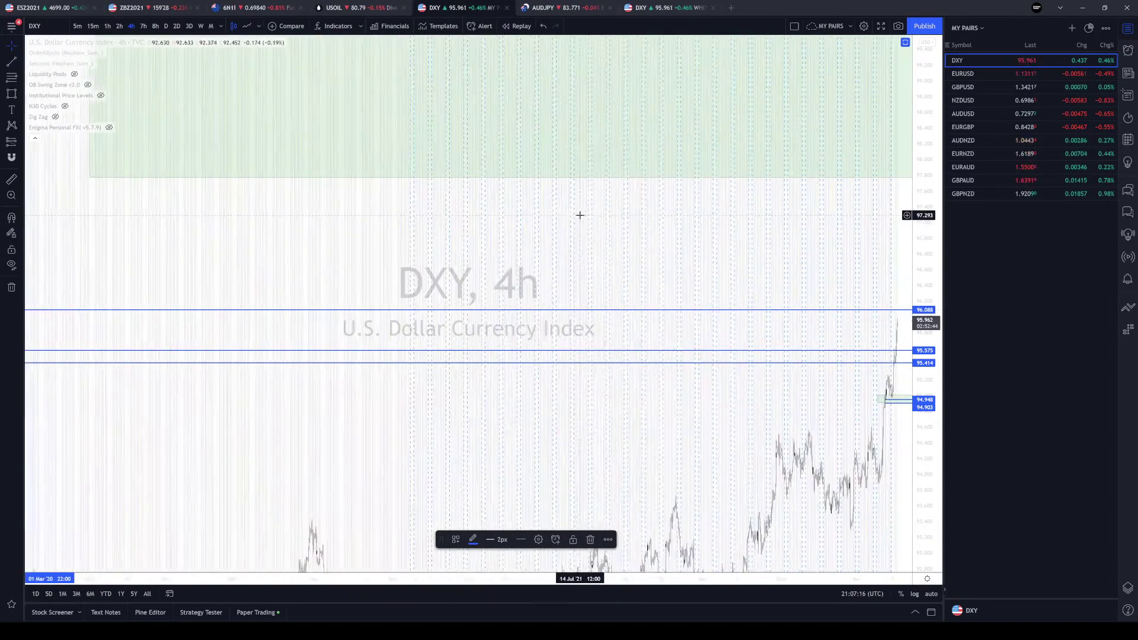
{"action": "scroll", "coordinate": [580, 215], "scroll_direction": "up", "scroll_amount": 8}
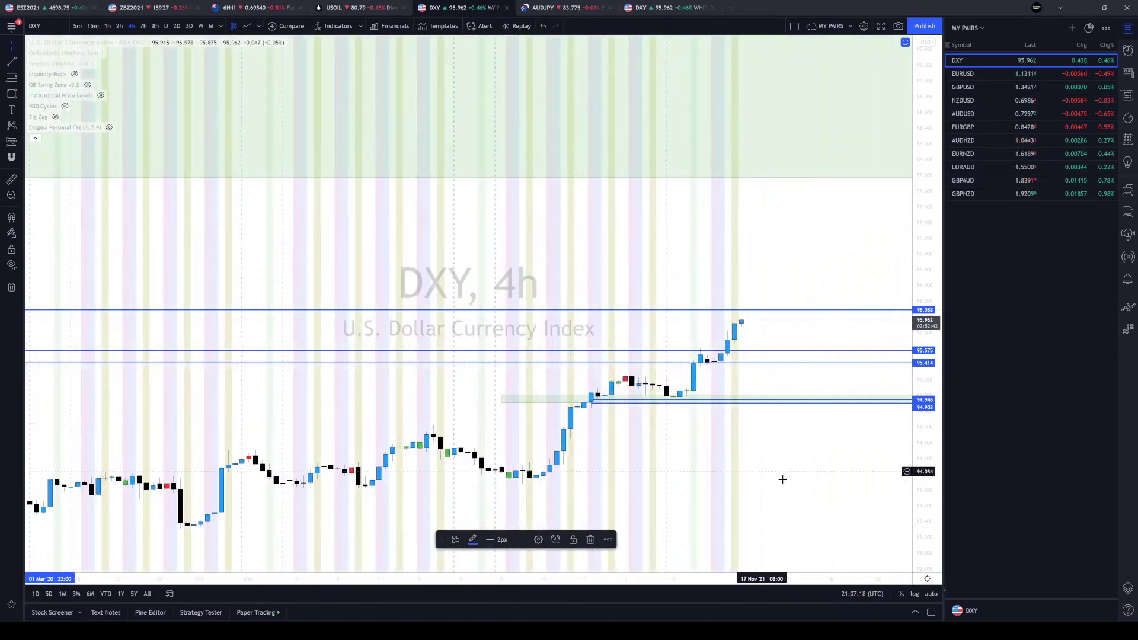
{"action": "scroll", "coordinate": [606, 439], "scroll_direction": "down", "scroll_amount": 6}
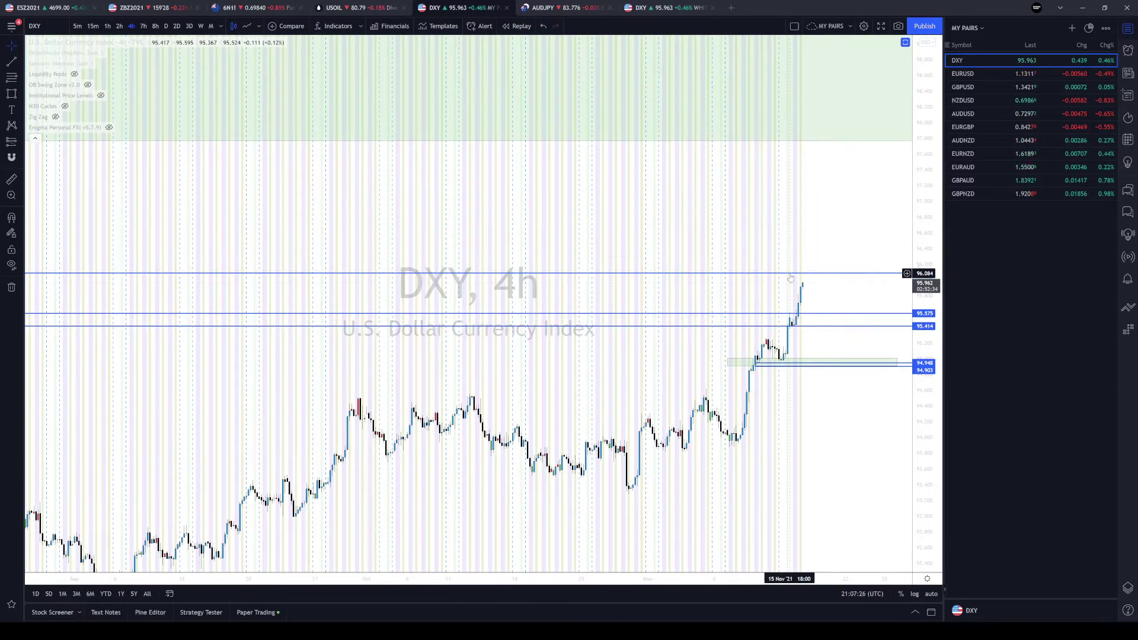
{"action": "scroll", "coordinate": [829, 237], "scroll_direction": "up", "scroll_amount": 3}
- Load EURUSD and raise its upper horizontal level from 1.13969 to 1.13991
{"action": "left_click", "coordinate": [992, 76]}
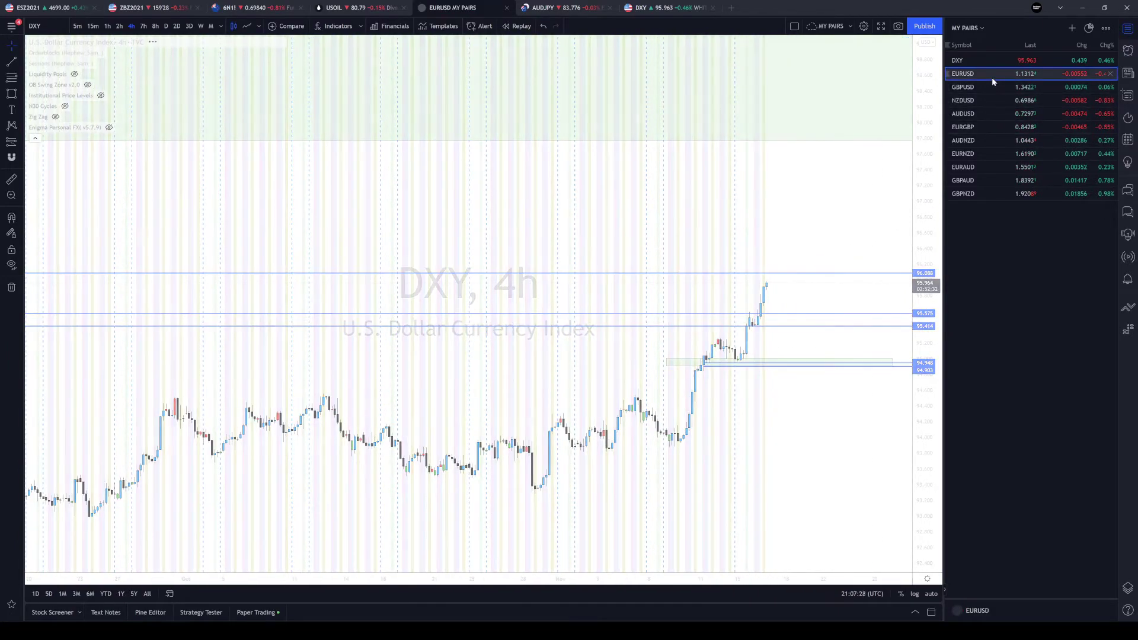
{"action": "left_click_drag", "start_coordinate": [851, 456], "coordinate": [777, 353]}
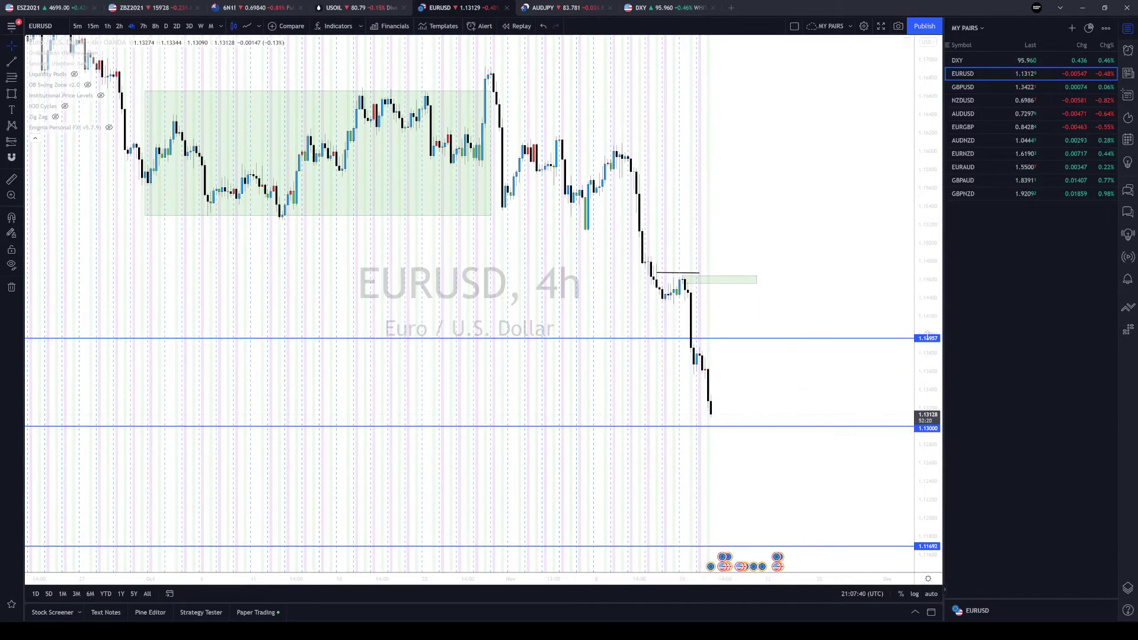
{"action": "left_click_drag", "start_coordinate": [844, 342], "coordinate": [844, 339]}
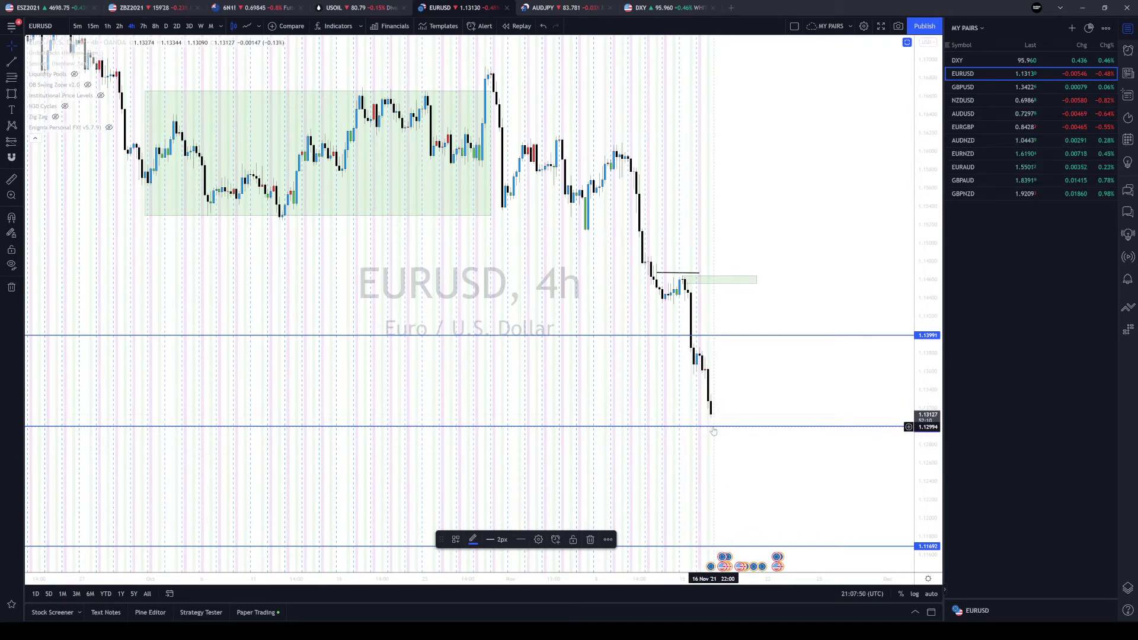
{"action": "scroll", "coordinate": [703, 406], "scroll_direction": "down", "scroll_amount": 10}
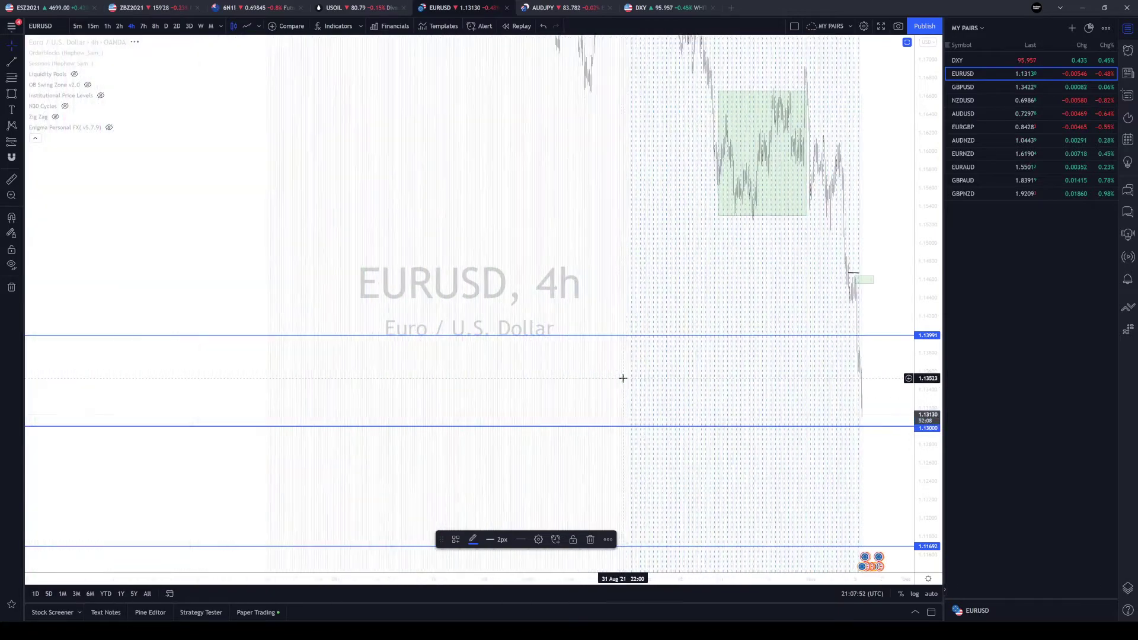
{"action": "scroll", "coordinate": [774, 420], "scroll_direction": "up", "scroll_amount": 10}
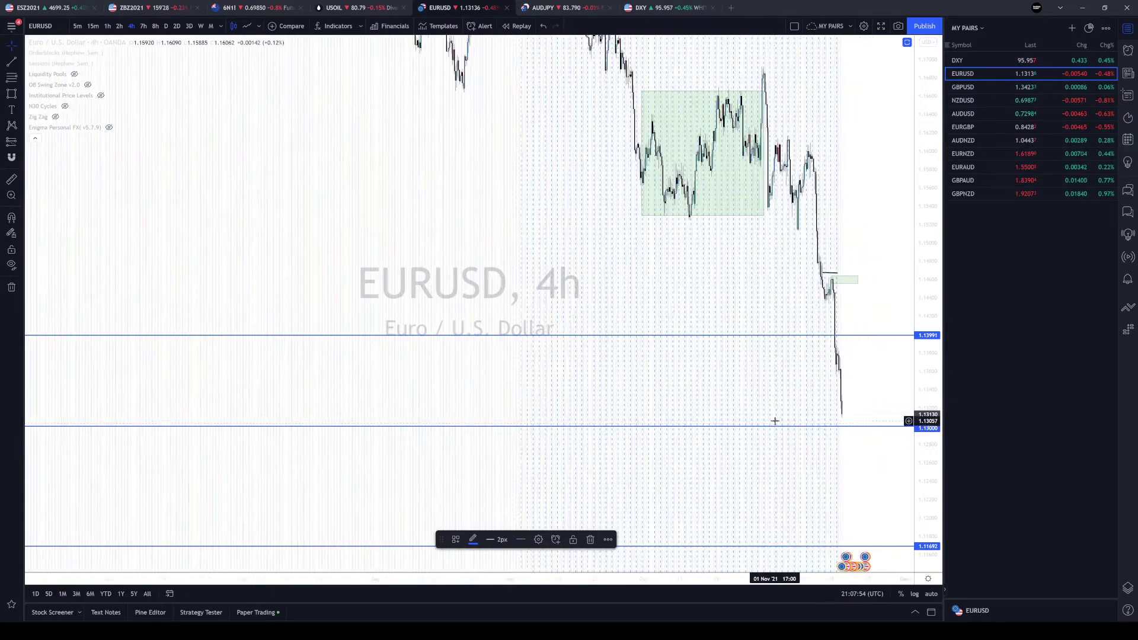
{"action": "scroll", "coordinate": [775, 421], "scroll_direction": "up", "scroll_amount": 3}
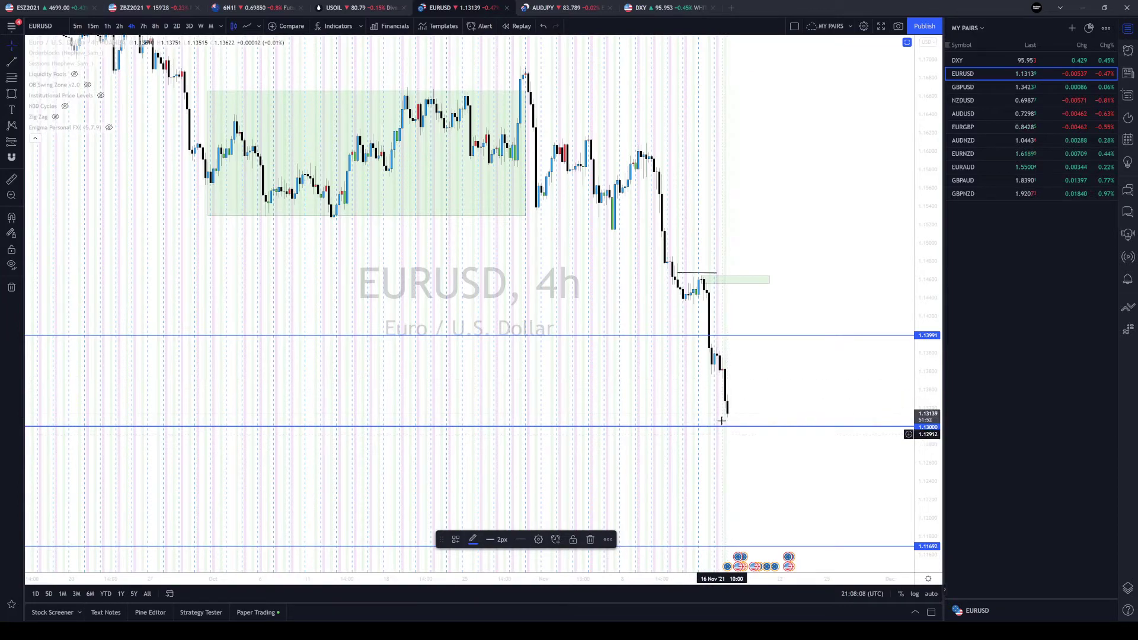
- Load GBPUSD, look at the 1-hour view, then settle on the daily timeframe
{"action": "left_click", "coordinate": [998, 86]}
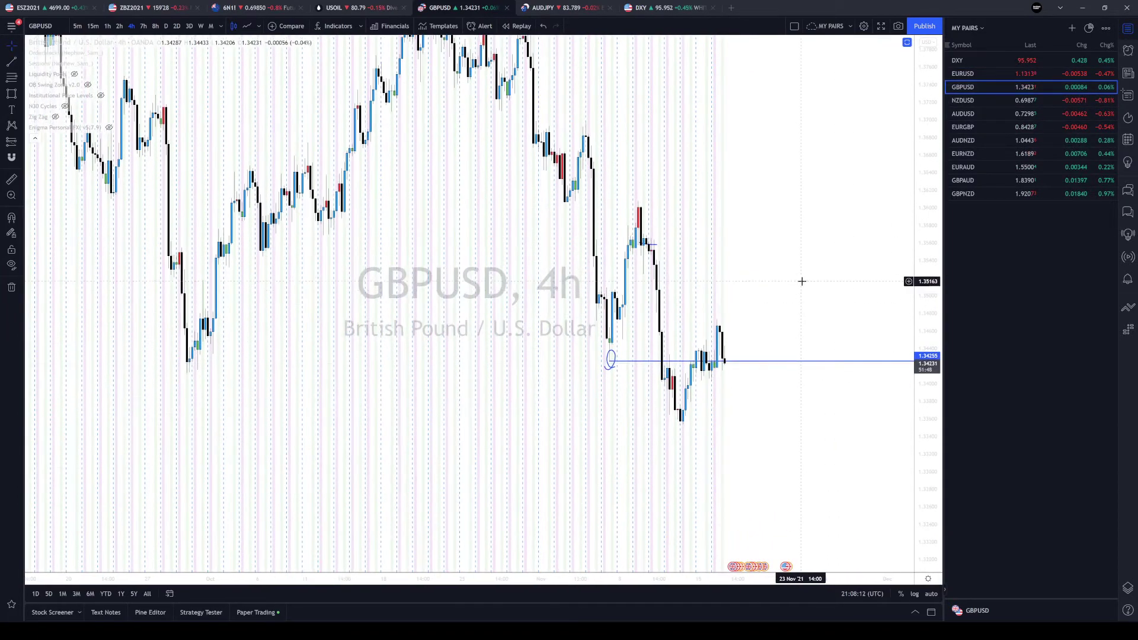
{"action": "scroll", "coordinate": [681, 323], "scroll_direction": "up", "scroll_amount": 2}
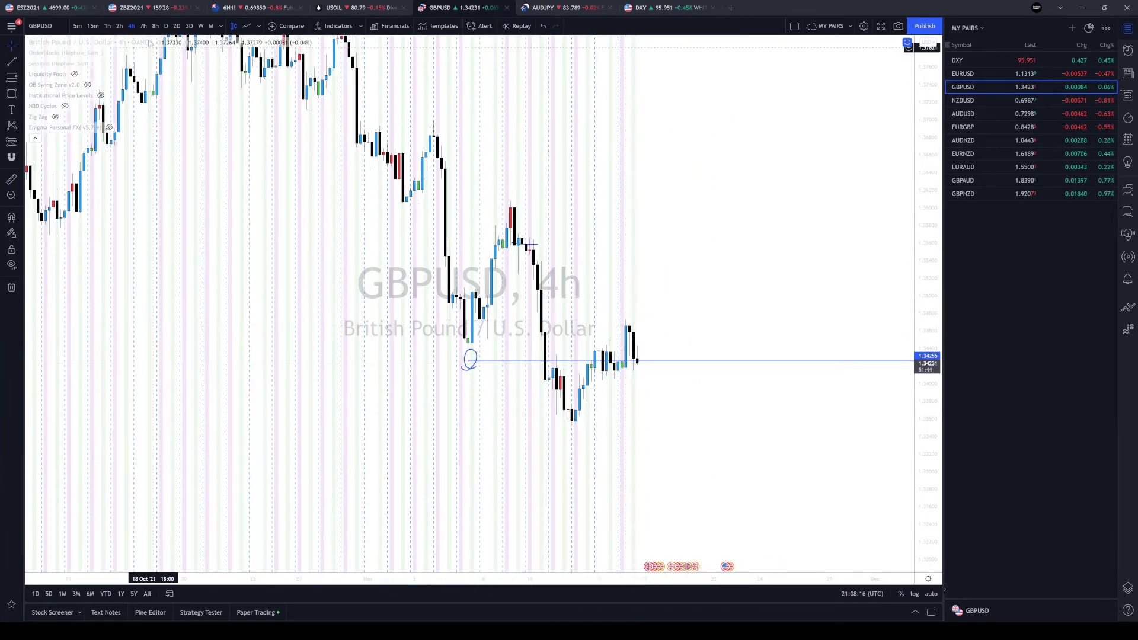
{"action": "left_click", "coordinate": [107, 27]}
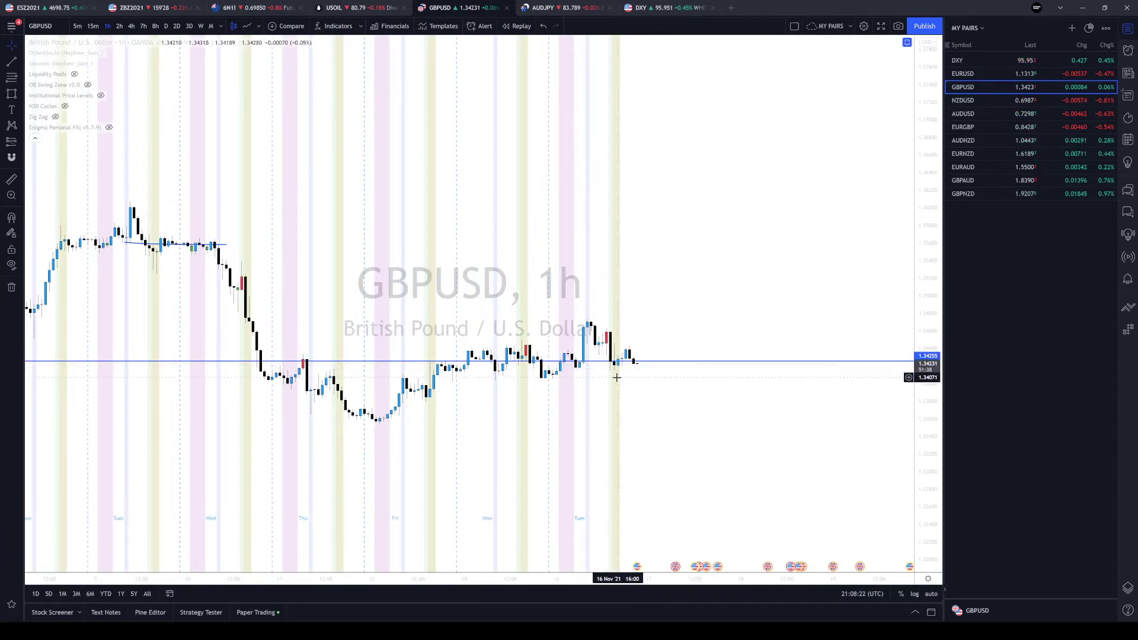
{"action": "scroll", "coordinate": [485, 420], "scroll_direction": "down", "scroll_amount": 3}
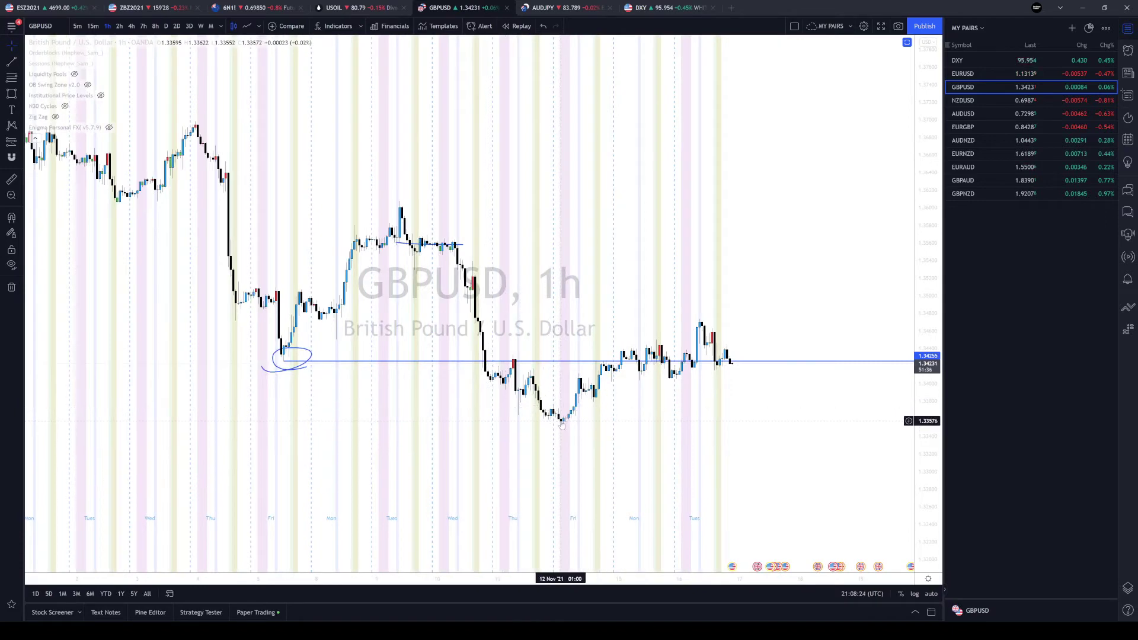
{"action": "left_click", "coordinate": [167, 26]}
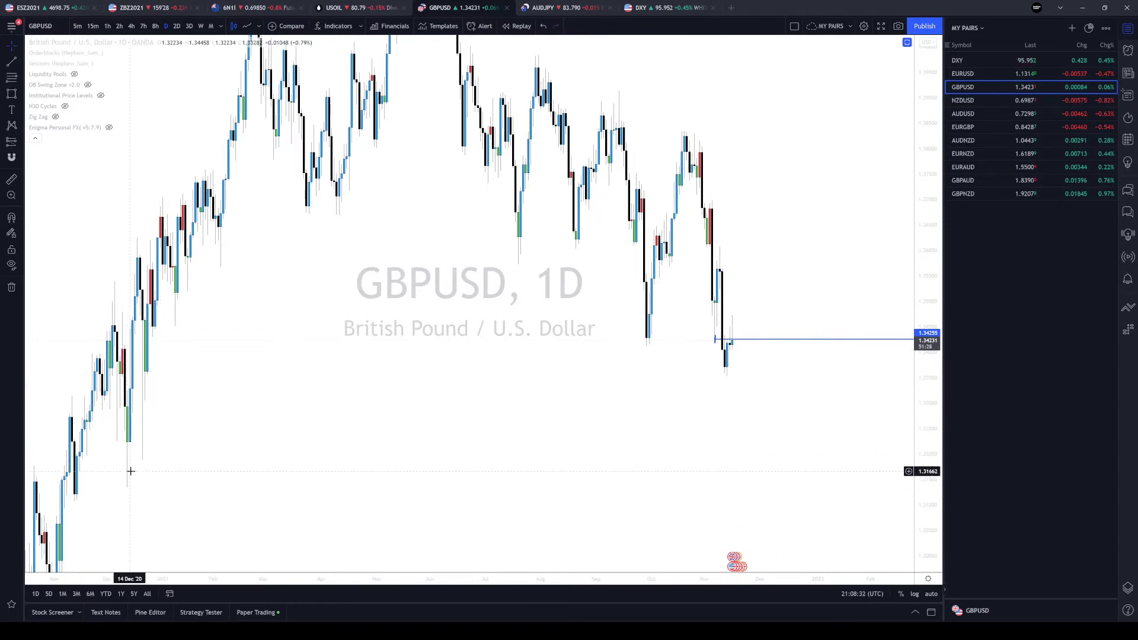
{"action": "left_click_drag", "start_coordinate": [196, 446], "coordinate": [297, 365]}
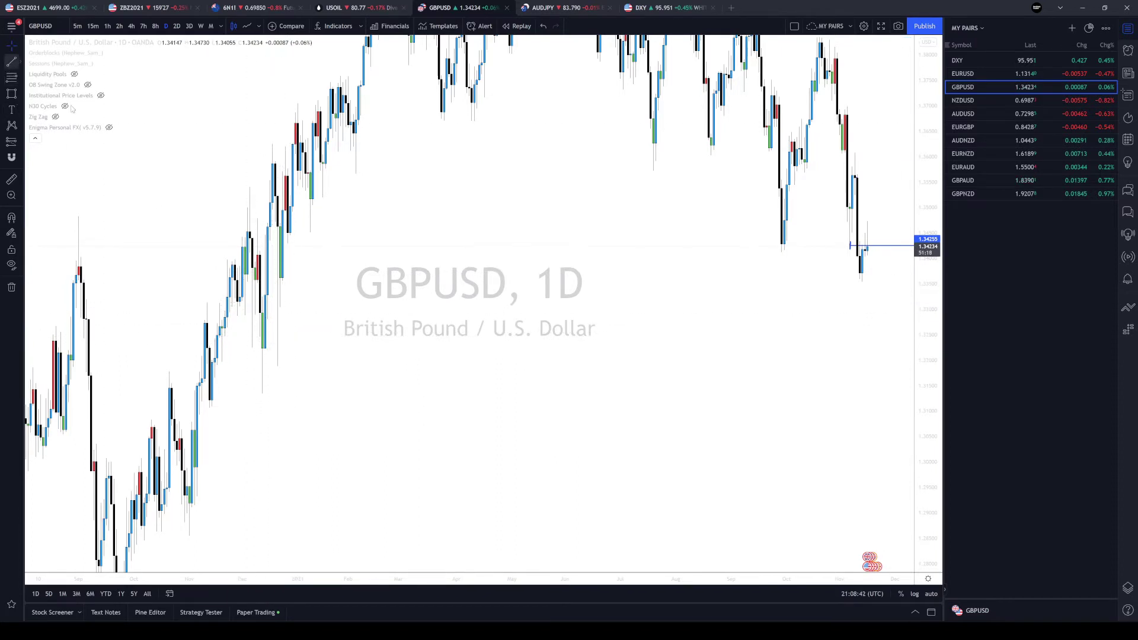
- Draw a short rising trendline from about 1.3133 to 1.3195 at the December 2020 low
{"action": "left_click", "coordinate": [261, 395]}
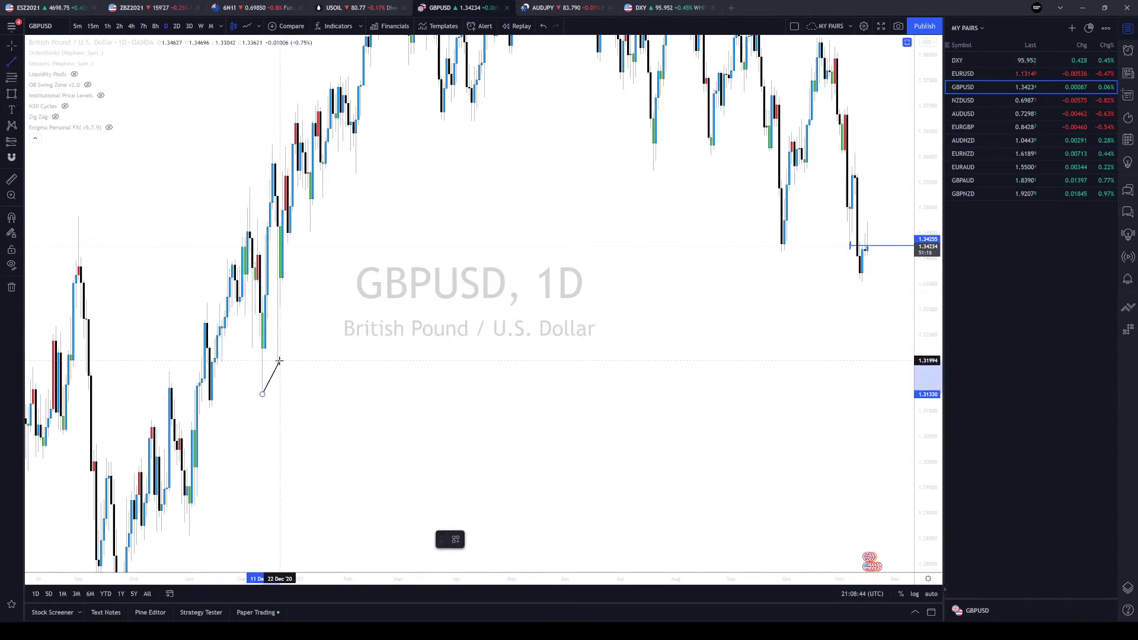
{"action": "left_click", "coordinate": [279, 362]}
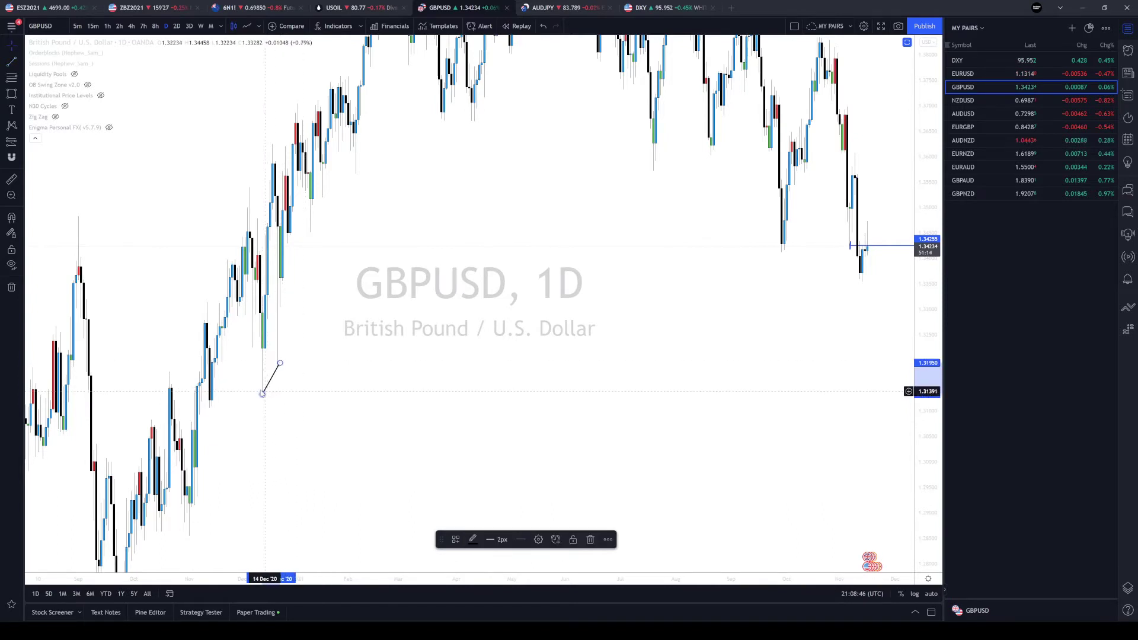
{"action": "scroll", "coordinate": [853, 327], "scroll_direction": "up", "scroll_amount": 5}
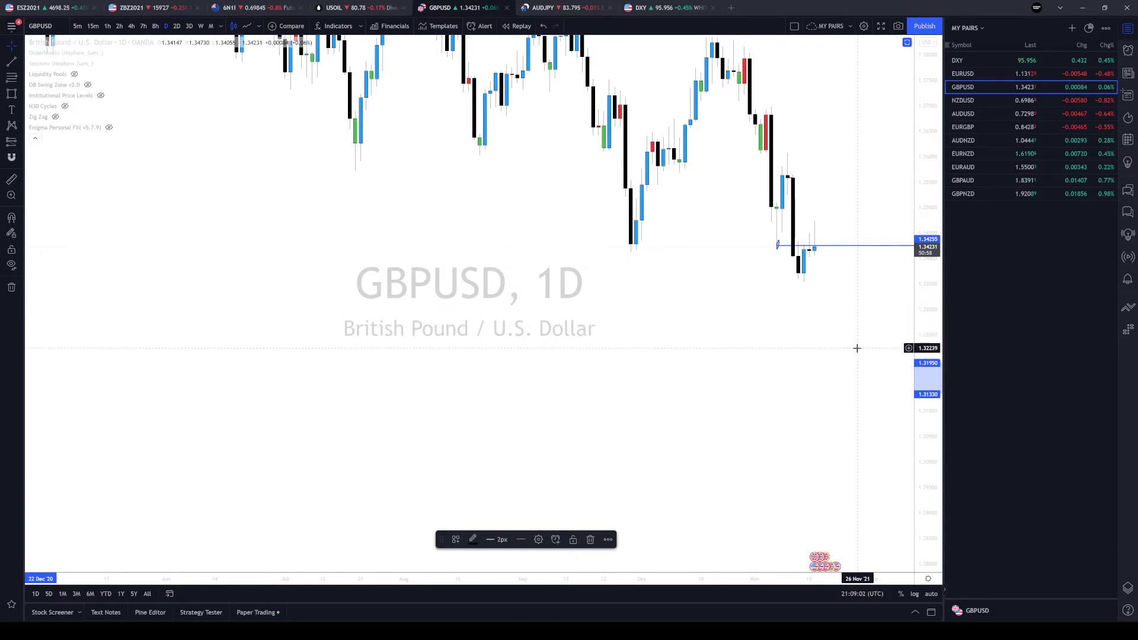
{"action": "scroll", "coordinate": [855, 352], "scroll_direction": "down", "scroll_amount": 5}
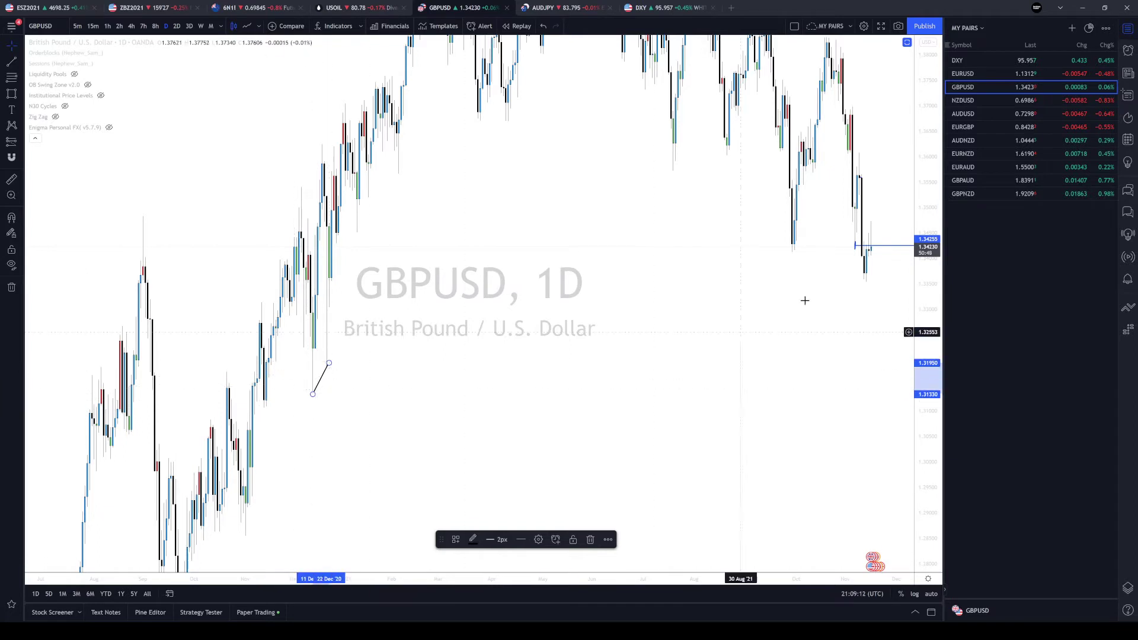
{"action": "scroll", "coordinate": [851, 434], "scroll_direction": "up", "scroll_amount": 2}
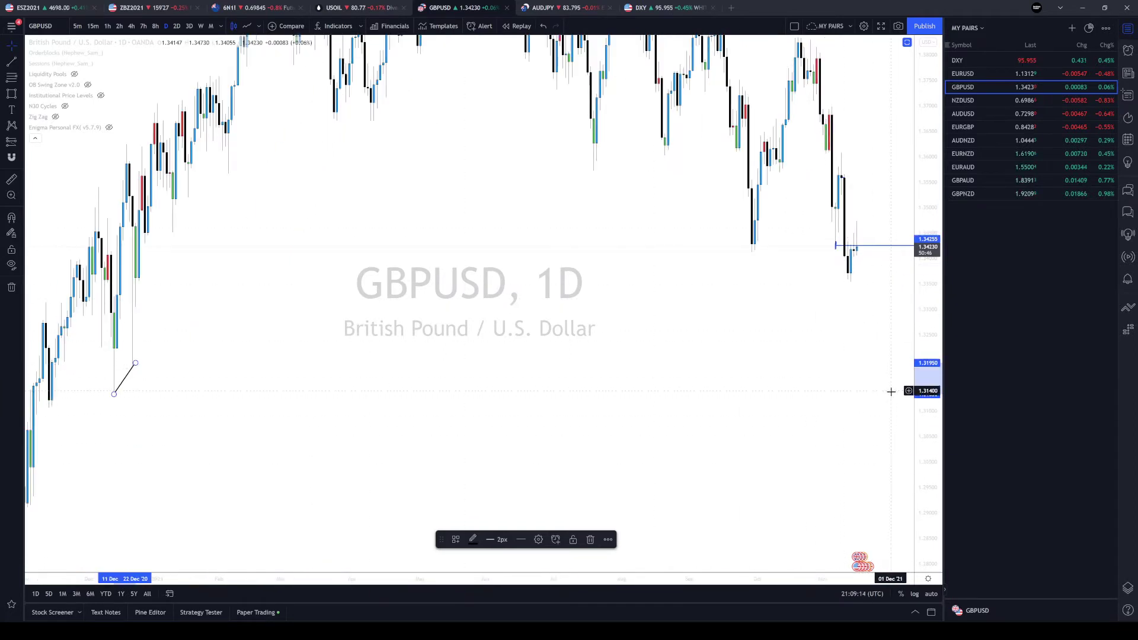
{"action": "scroll", "coordinate": [861, 338], "scroll_direction": "up", "scroll_amount": 2}
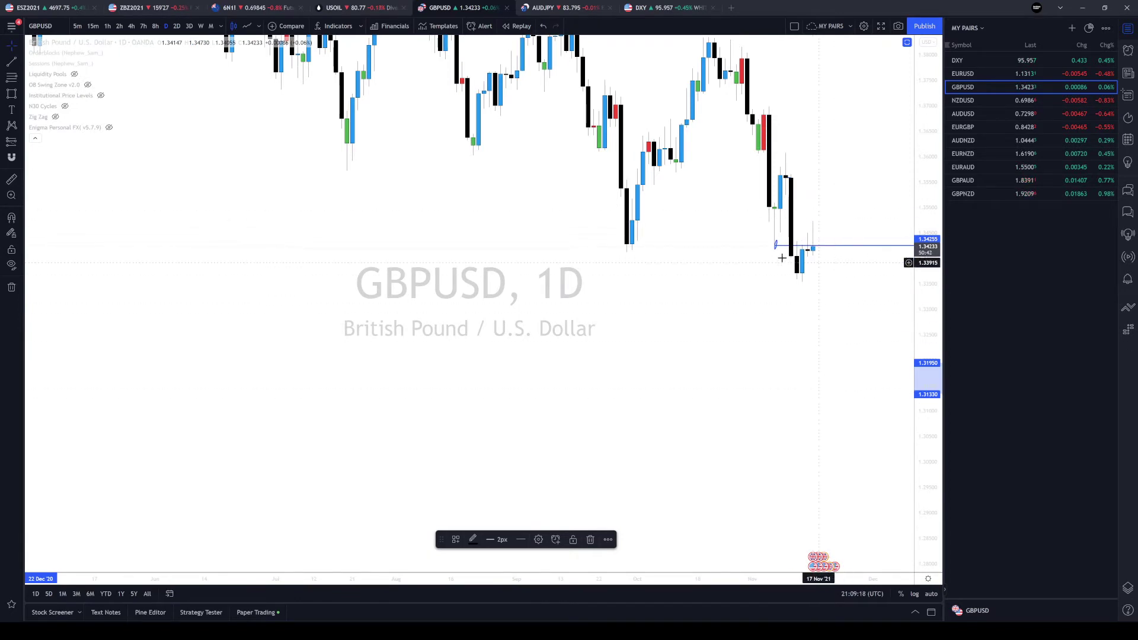
- Return GBPUSD to the 1-hour timeframe and zoom into the price range vertically
{"action": "left_click", "coordinate": [108, 27]}
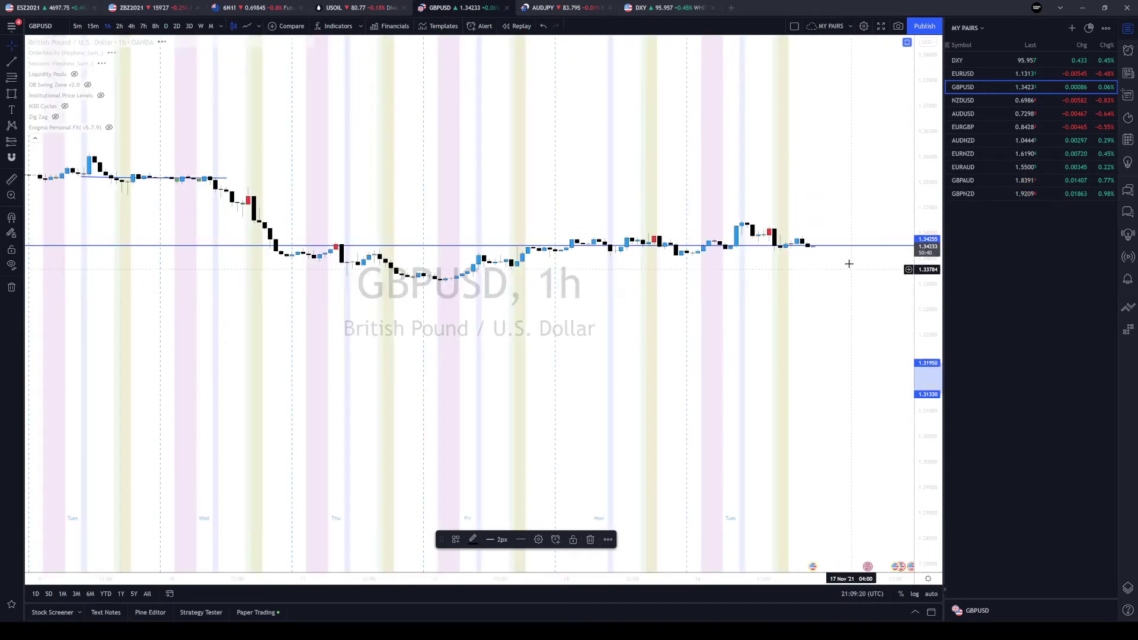
{"action": "left_click_drag", "start_coordinate": [931, 338], "coordinate": [802, 132]}
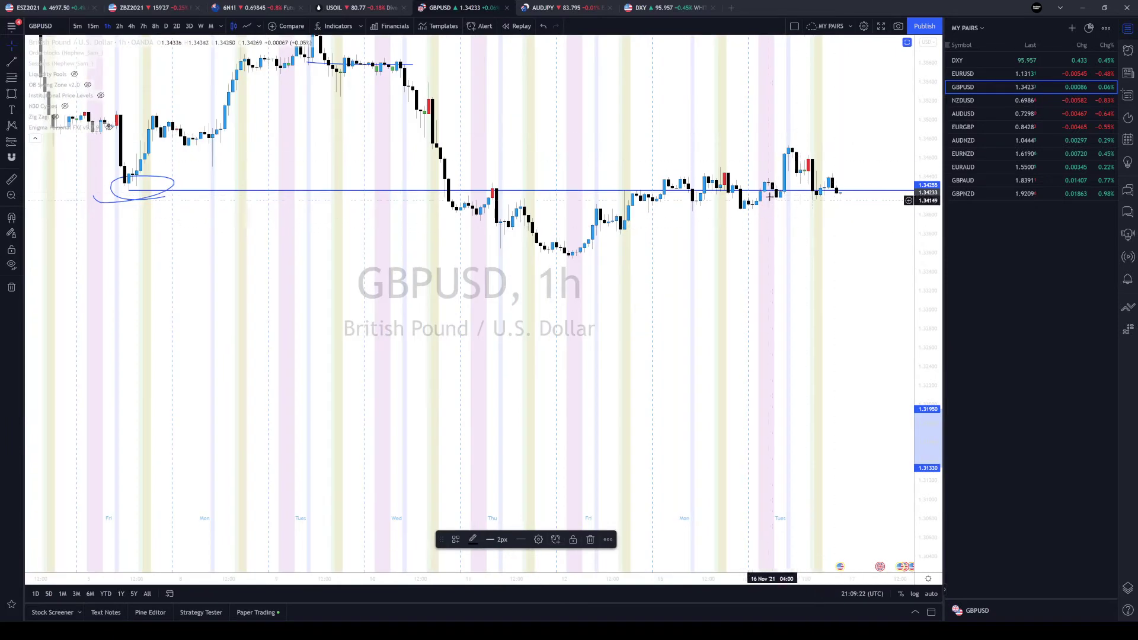
{"action": "scroll", "coordinate": [320, 310], "scroll_direction": "down", "scroll_amount": 3}
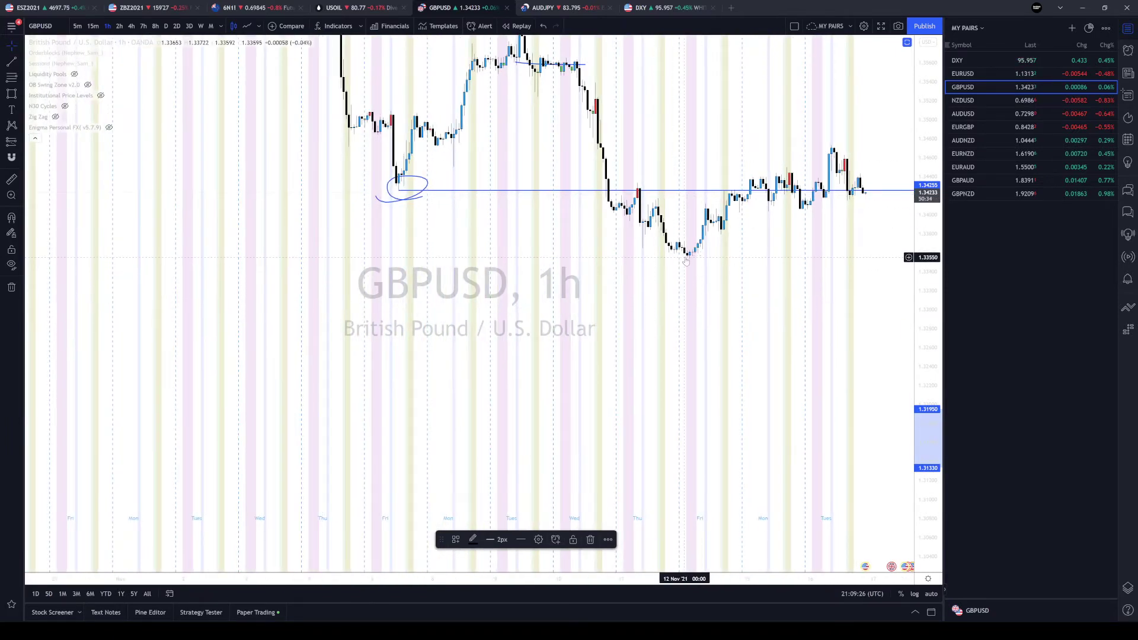
{"action": "scroll", "coordinate": [686, 261], "scroll_direction": "down", "scroll_amount": 1}
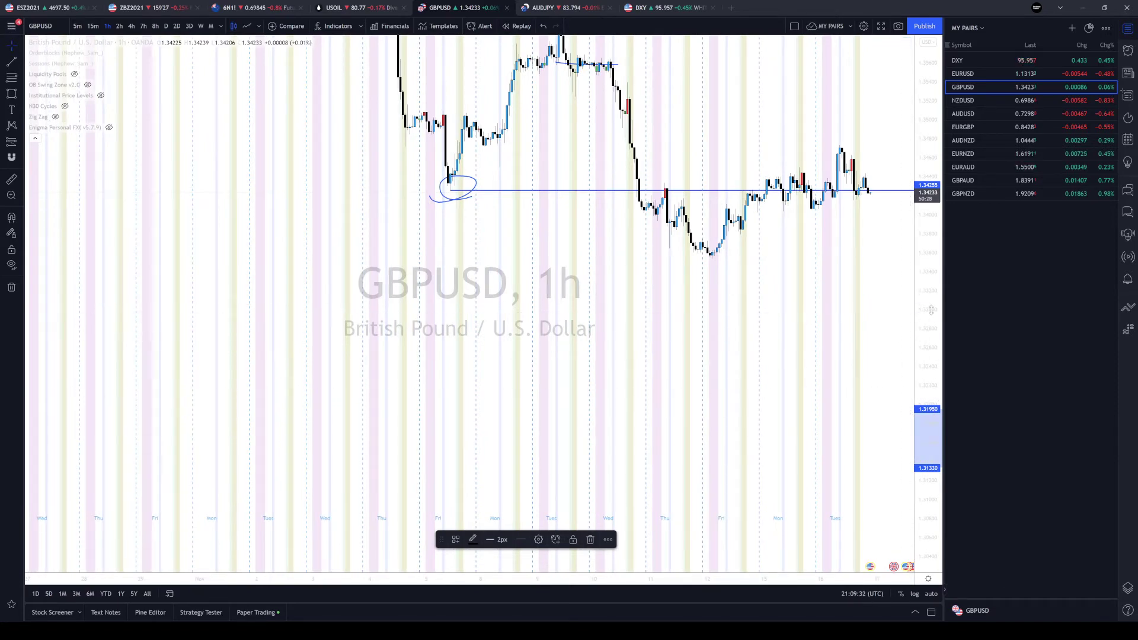
- Add a horizontal line and set its price to exactly 1.33000
{"action": "left_click", "coordinate": [20, 63]}
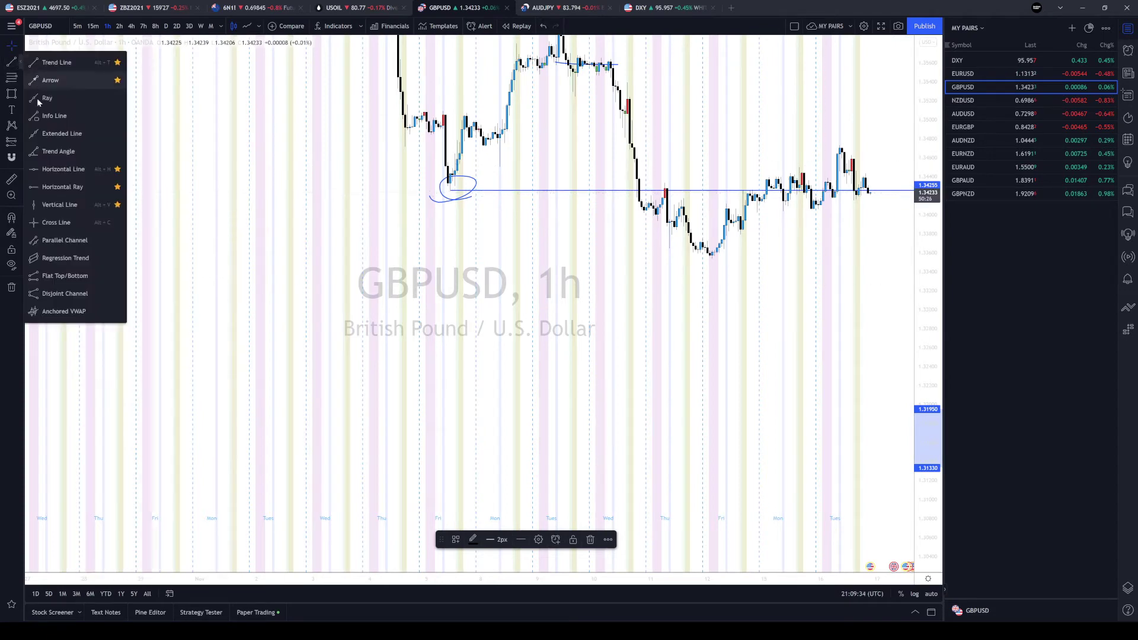
{"action": "left_click", "coordinate": [56, 174]}
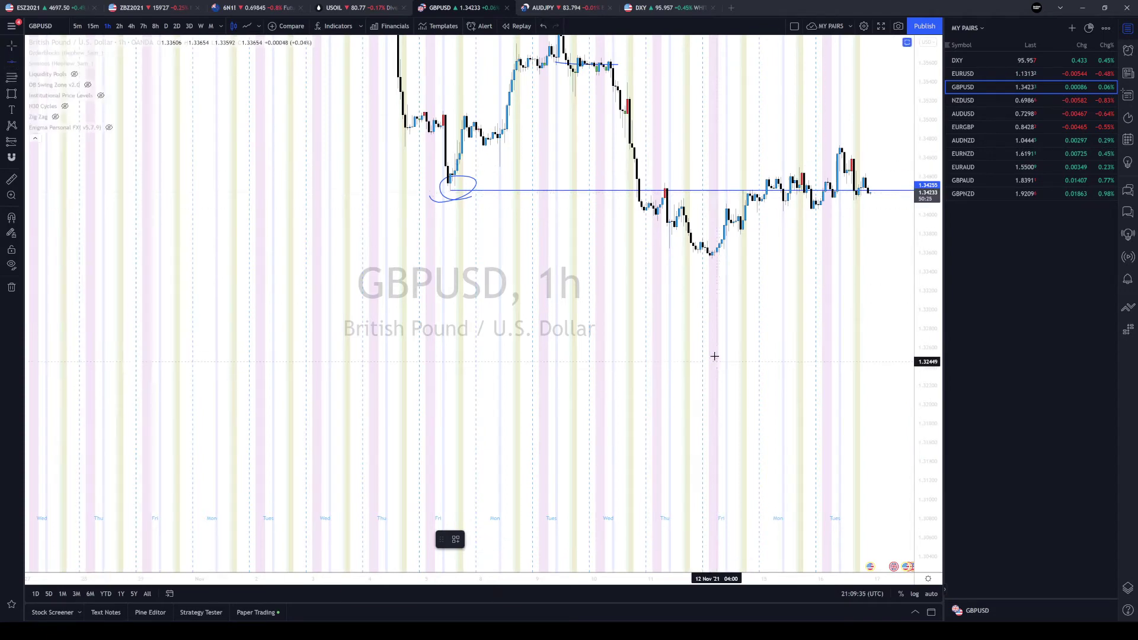
{"action": "double_click", "coordinate": [718, 307]}
{"action": "key", "text": "Escape"}
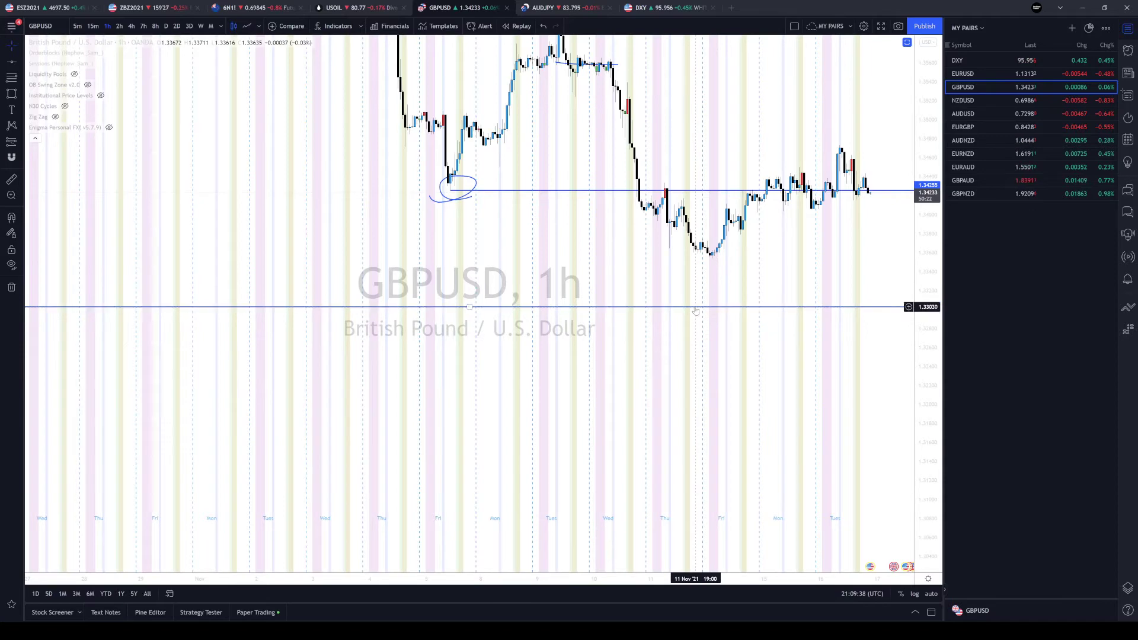
{"action": "double_click", "coordinate": [694, 307]}
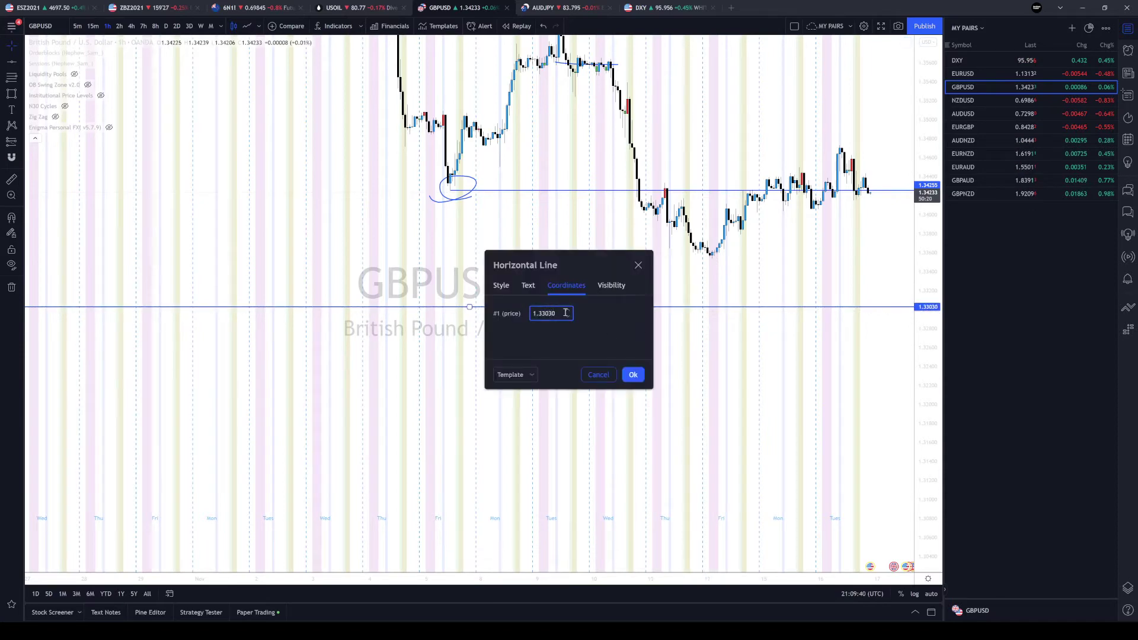
{"action": "left_click", "coordinate": [638, 374]}
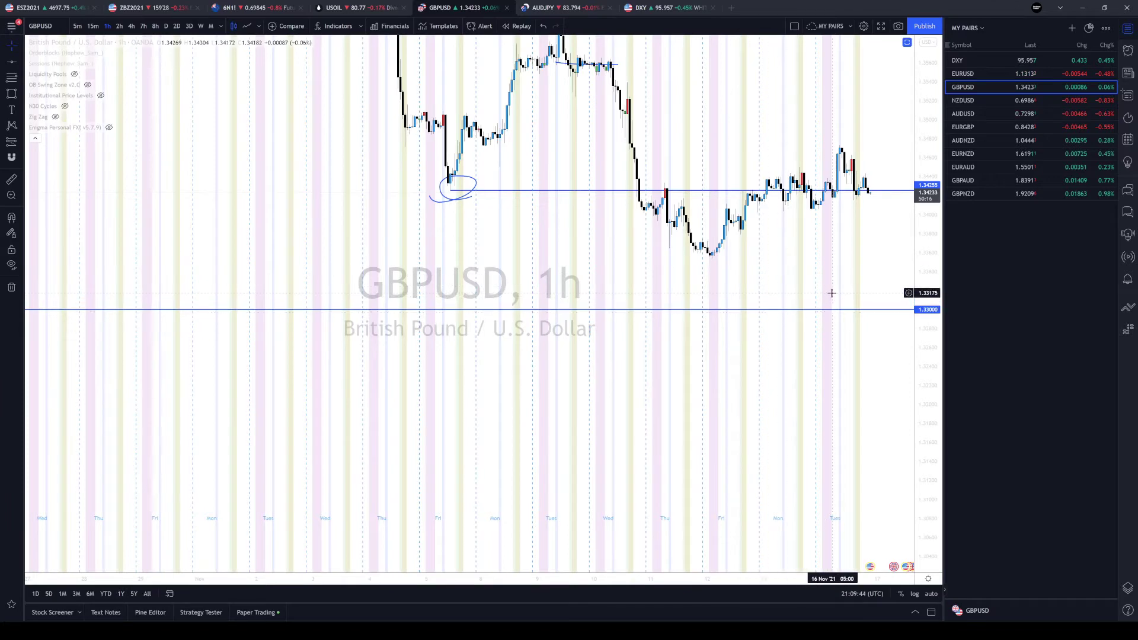
{"action": "scroll", "coordinate": [831, 293], "scroll_direction": "right", "scroll_amount": 3}
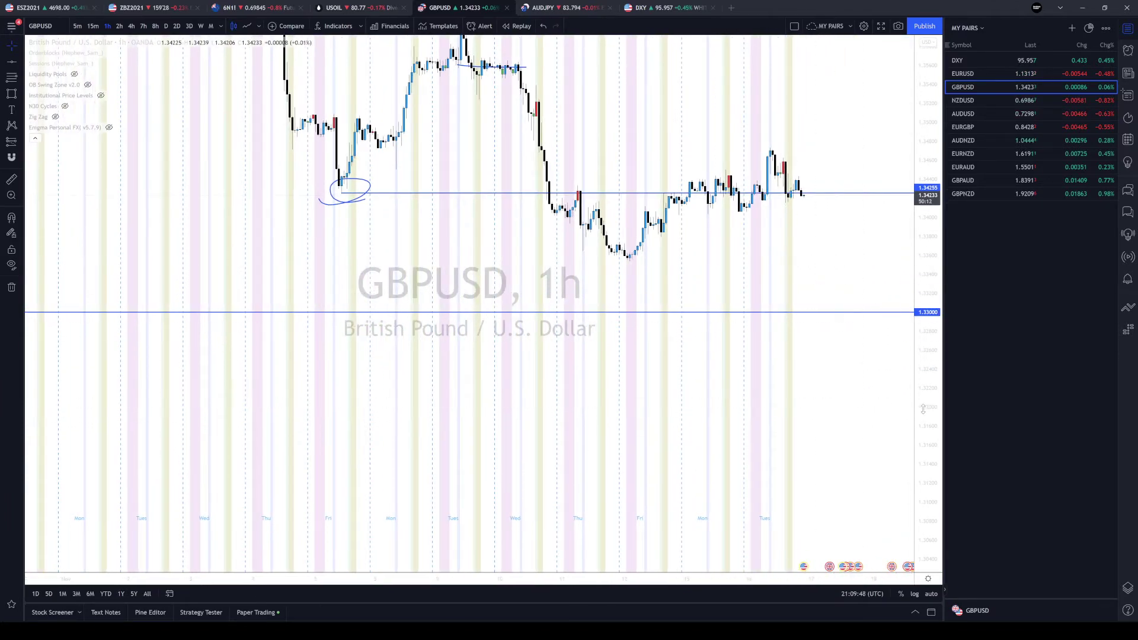
- Open NZDUSD on the 4-hour chart and lower the blue level to 0.69817
{"action": "left_click", "coordinate": [984, 102]}
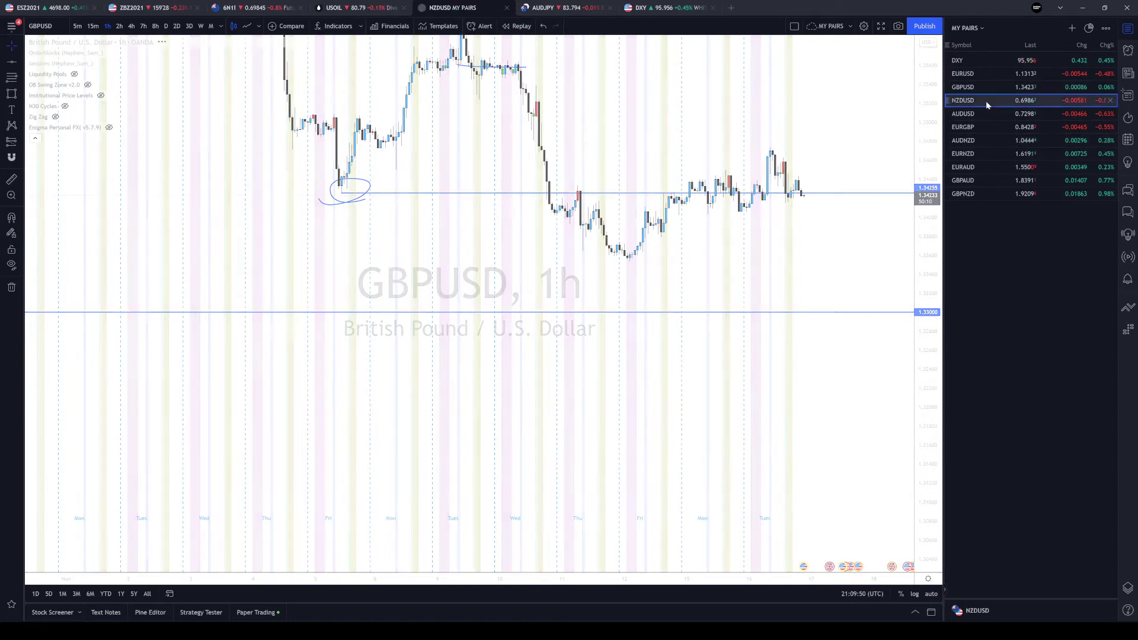
{"action": "left_click_drag", "start_coordinate": [868, 430], "coordinate": [765, 243]}
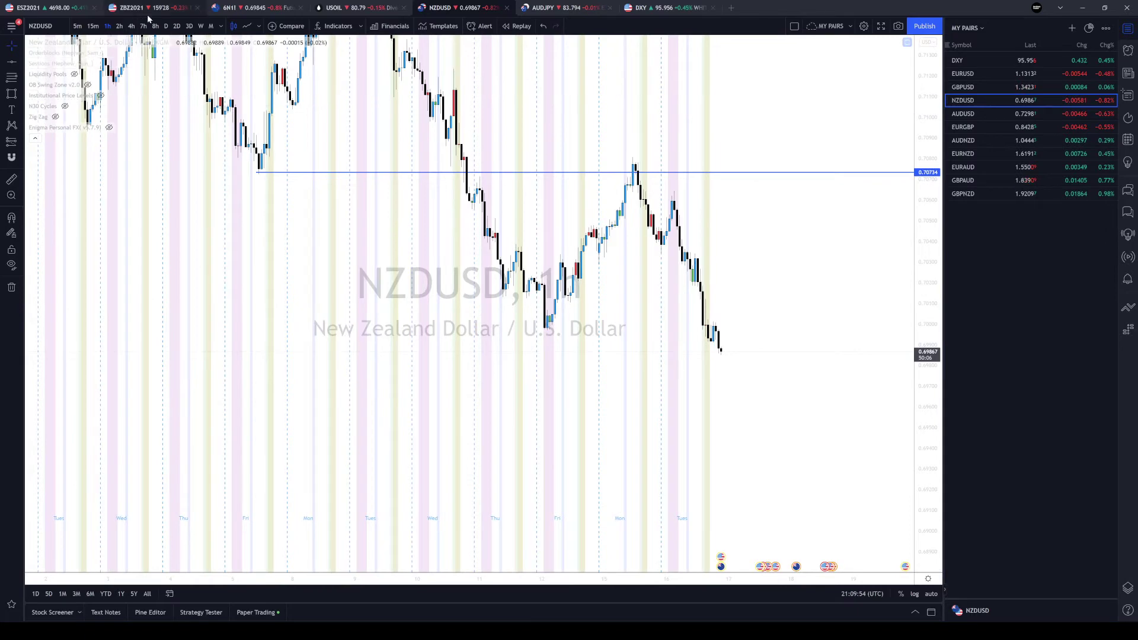
{"action": "left_click", "coordinate": [132, 26]}
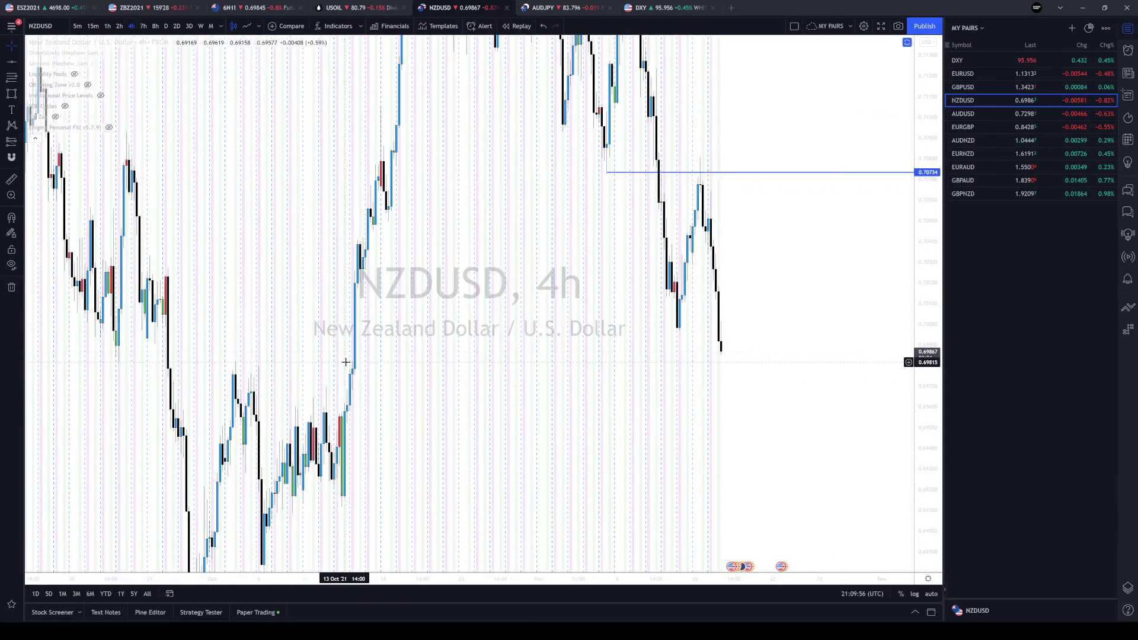
{"action": "mouse_move", "coordinate": [607, 172]}
{"action": "left_mouse_down"}
{"action": "mouse_move", "coordinate": [361, 347]}
{"action": "mouse_move", "coordinate": [352, 366]}
{"action": "left_mouse_up"}
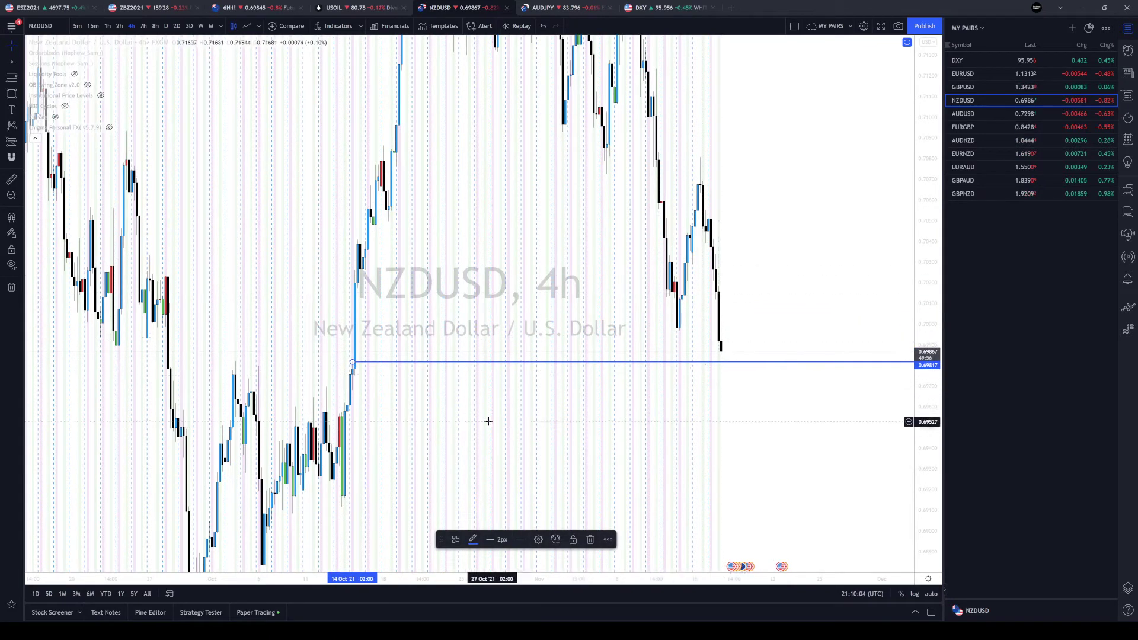
- Draw a rising trendline from the late-September low to the mid-October higher low
{"action": "left_click_drag", "start_coordinate": [488, 419], "coordinate": [523, 347]}
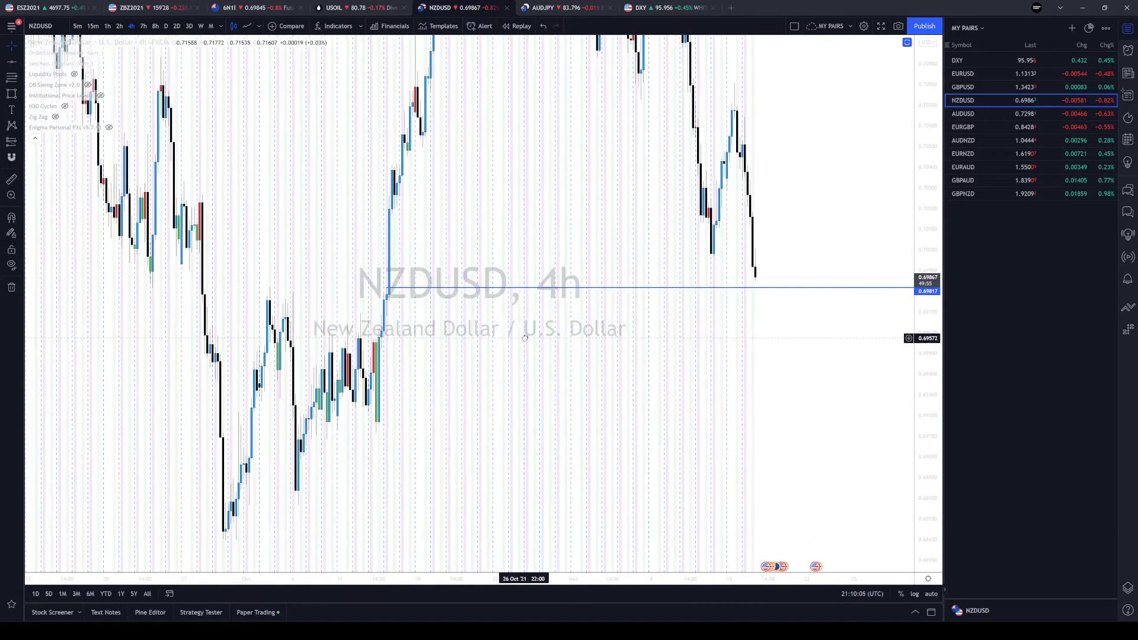
{"action": "left_click", "coordinate": [19, 62]}
{"action": "left_click", "coordinate": [57, 62]}
{"action": "left_click", "coordinate": [230, 542]}
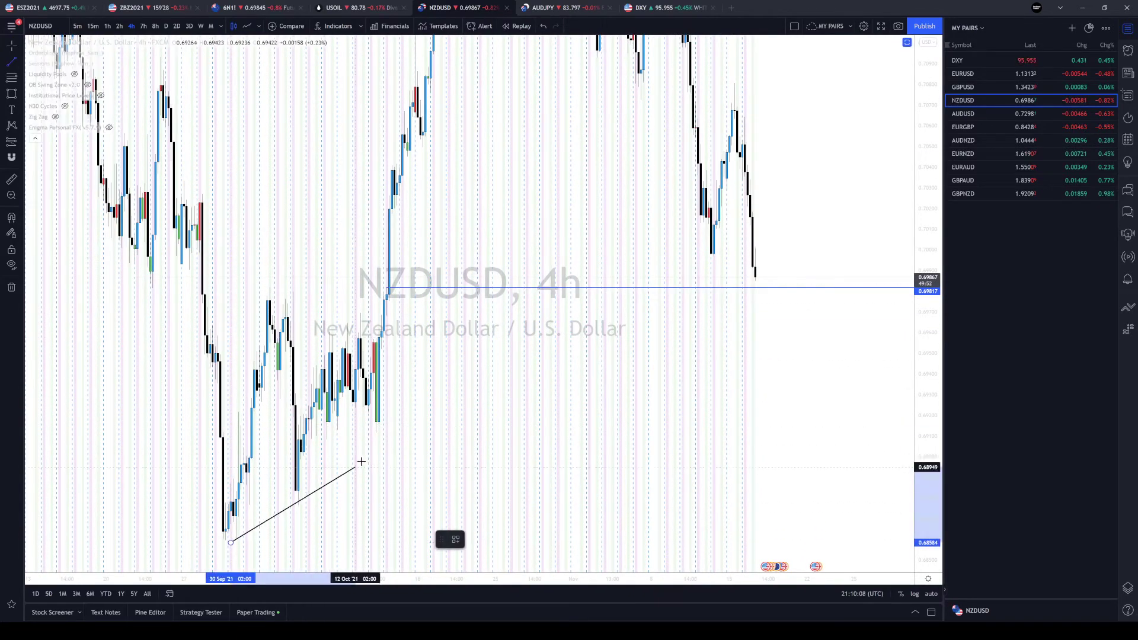
{"action": "left_click", "coordinate": [384, 430]}
{"action": "left_click_drag", "start_coordinate": [444, 437], "coordinate": [460, 334]}
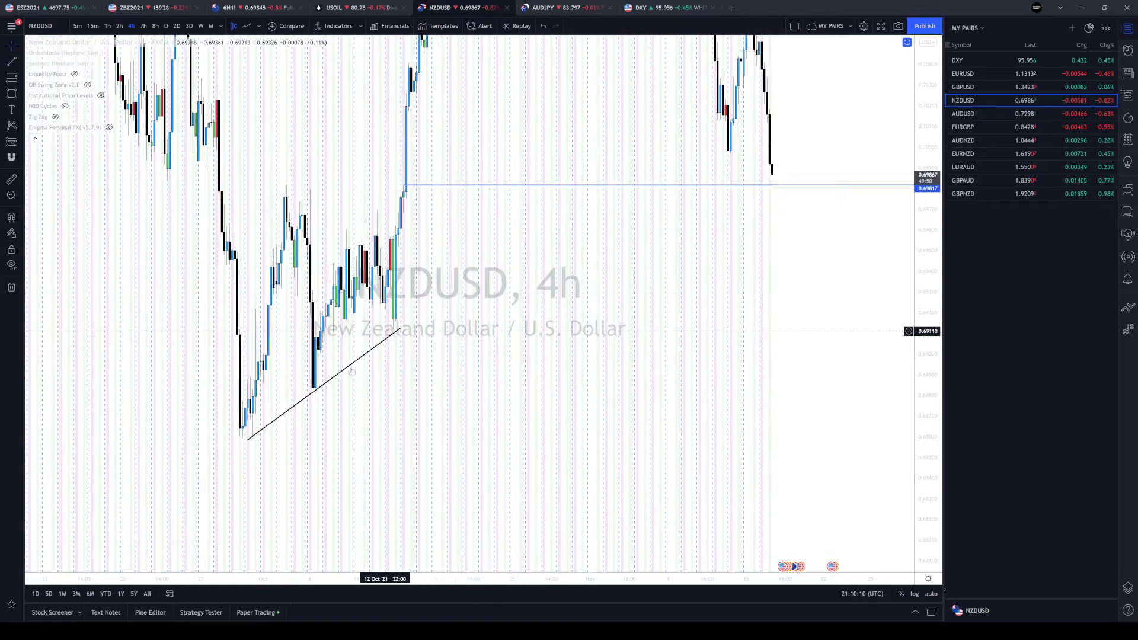
{"action": "left_click_drag", "start_coordinate": [249, 441], "coordinate": [258, 440]}
{"action": "left_click_drag", "start_coordinate": [400, 329], "coordinate": [394, 329]}
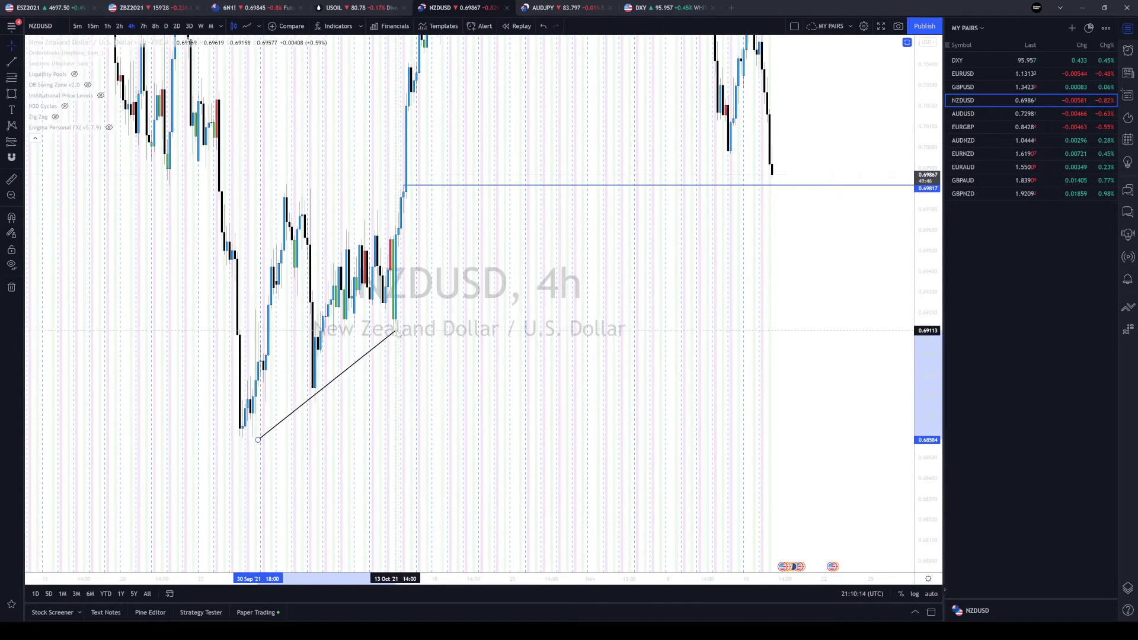
{"action": "left_click", "coordinate": [358, 326]}
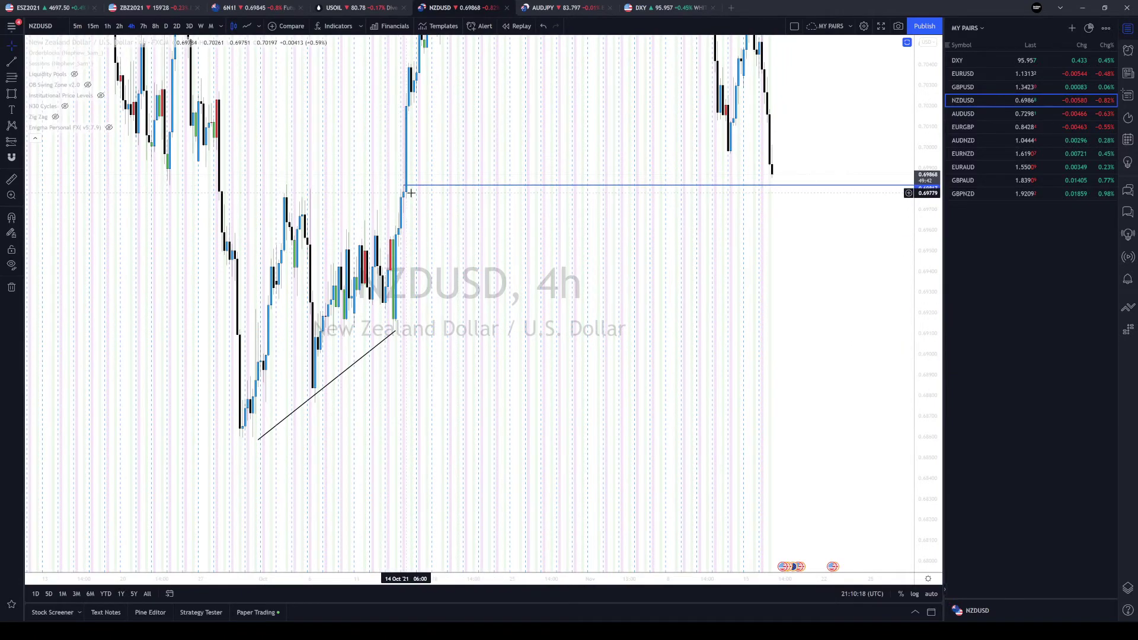
- Refine the trendline: lower end on the swing low, upper end extended to 14 Oct
{"action": "left_click_drag", "start_coordinate": [495, 262], "coordinate": [452, 287]}
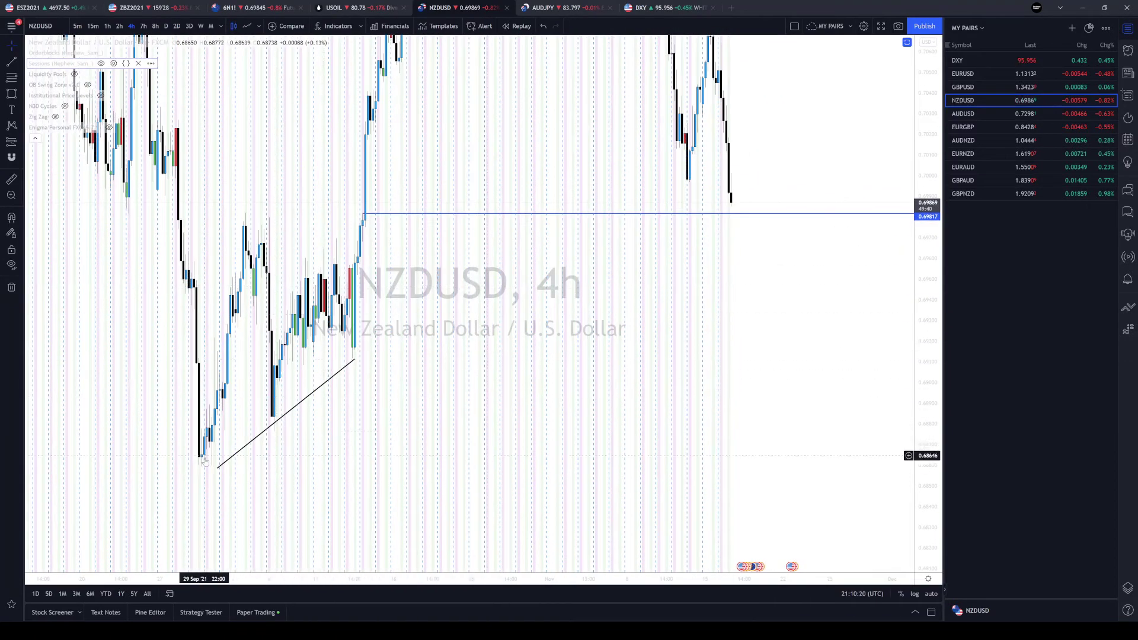
{"action": "left_click_drag", "start_coordinate": [217, 469], "coordinate": [210, 468]}
{"action": "left_click_drag", "start_coordinate": [355, 359], "coordinate": [362, 353]}
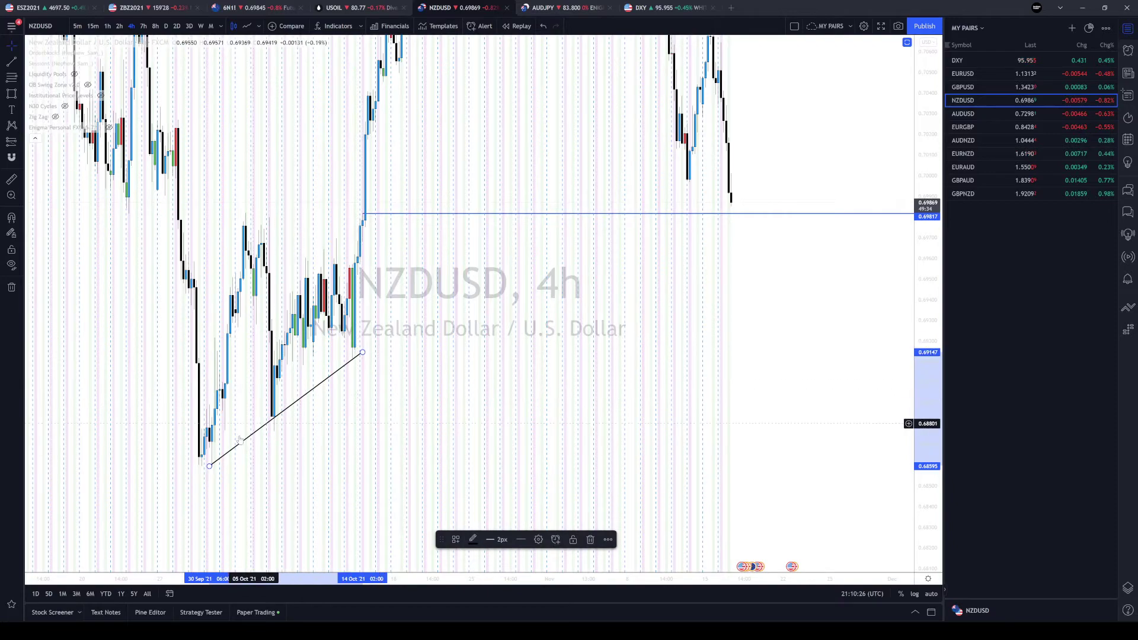
{"action": "scroll", "coordinate": [652, 148], "scroll_direction": "right", "scroll_amount": 3}
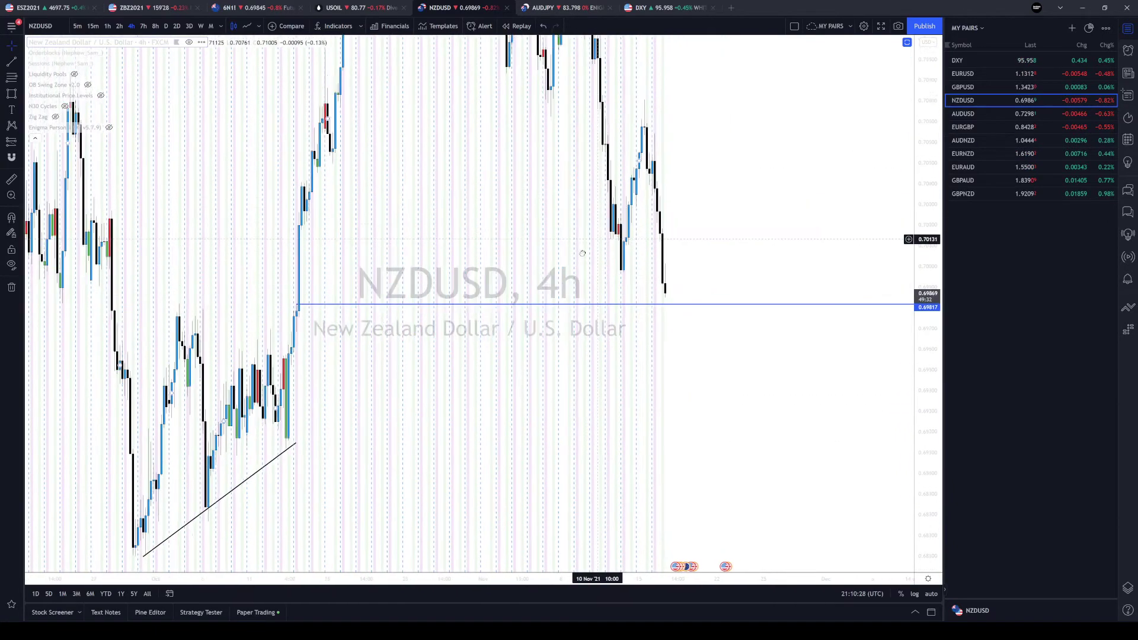
{"action": "scroll", "coordinate": [640, 159], "scroll_direction": "left", "scroll_amount": 2}
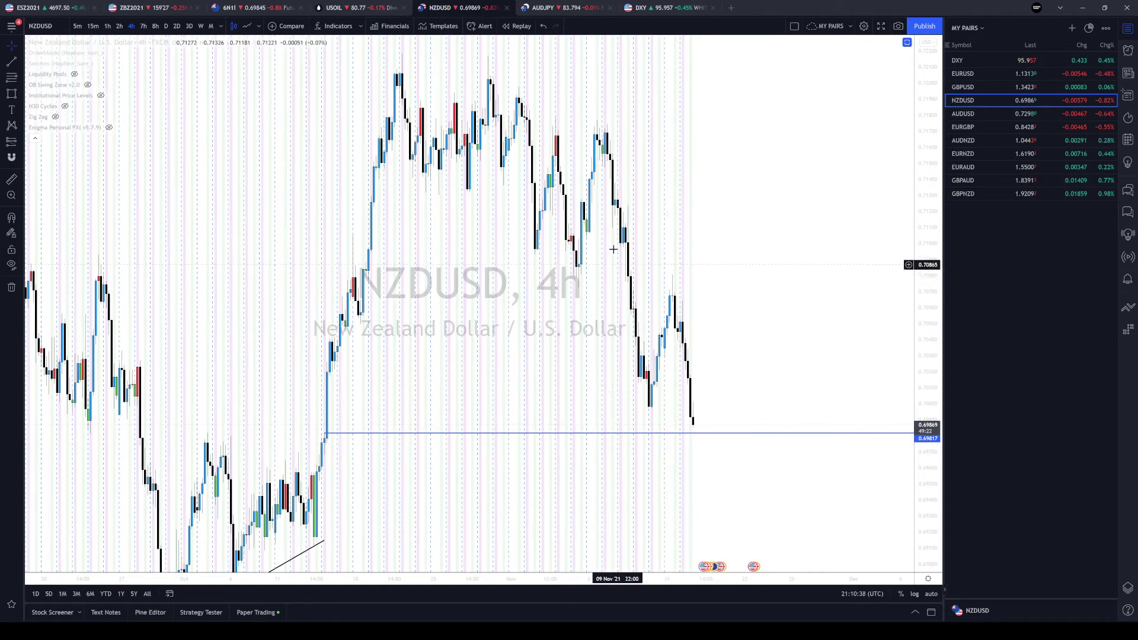
- Review AUDUSD's green zone on the zoomed-out 1-hour chart, then load EURGBP
{"action": "left_click", "coordinate": [982, 112]}
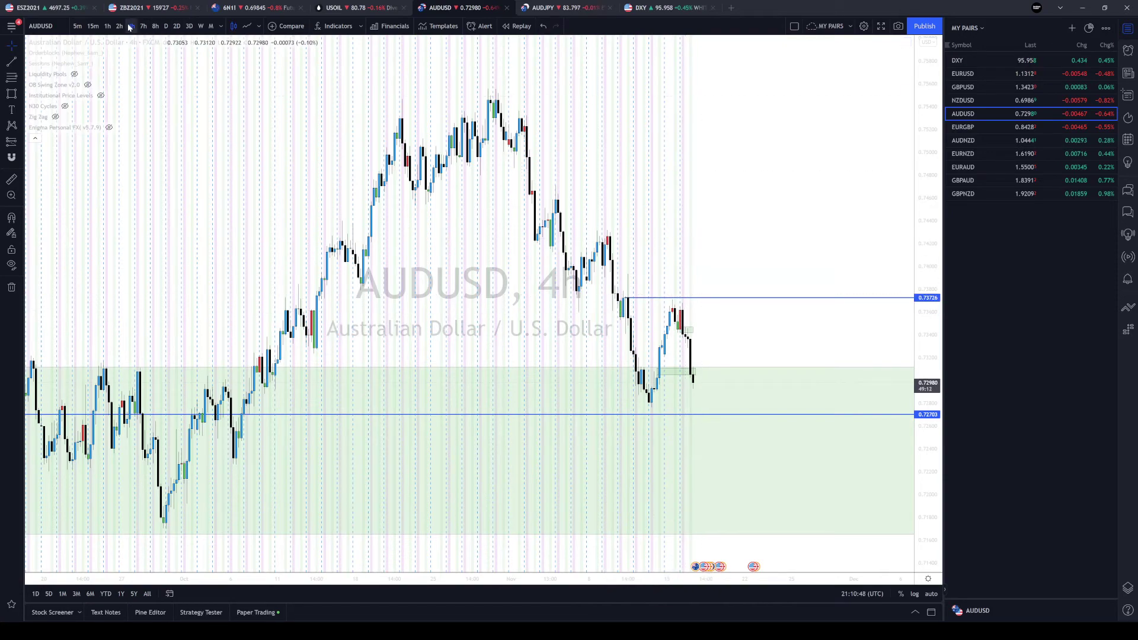
{"action": "left_click", "coordinate": [107, 26]}
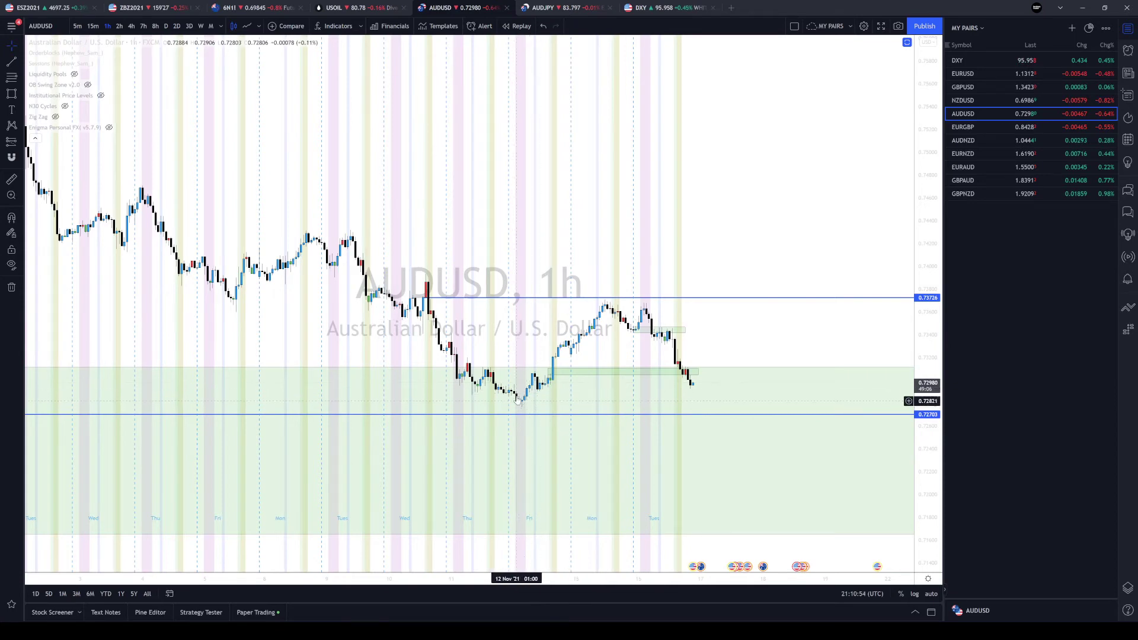
{"action": "scroll", "coordinate": [529, 392], "scroll_direction": "down", "scroll_amount": 5}
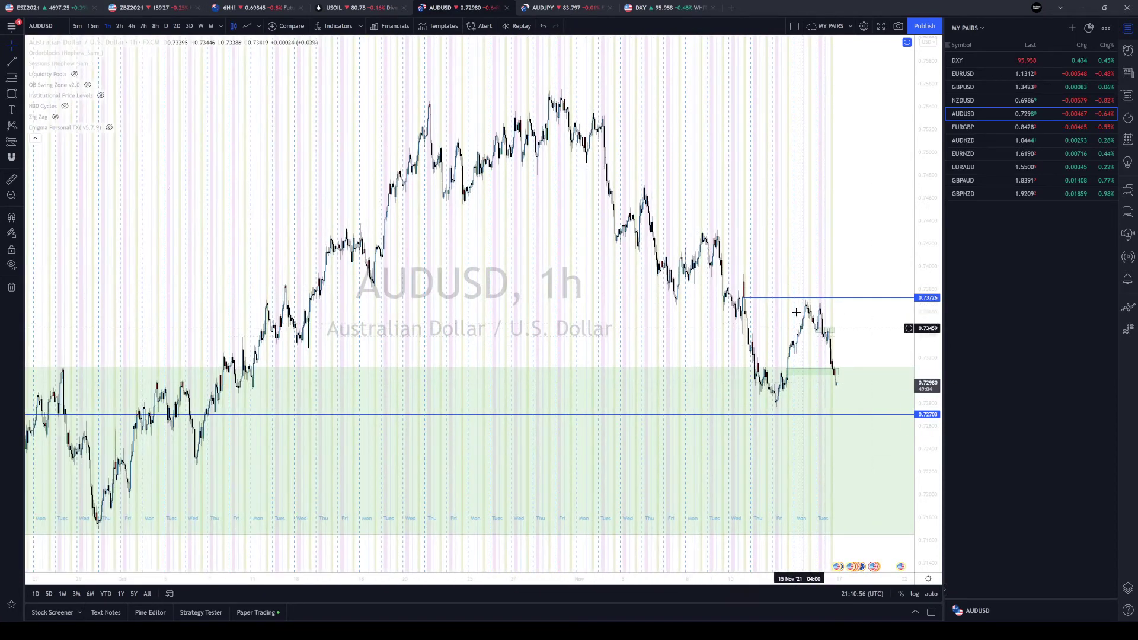
{"action": "scroll", "coordinate": [816, 407], "scroll_direction": "down", "scroll_amount": 2}
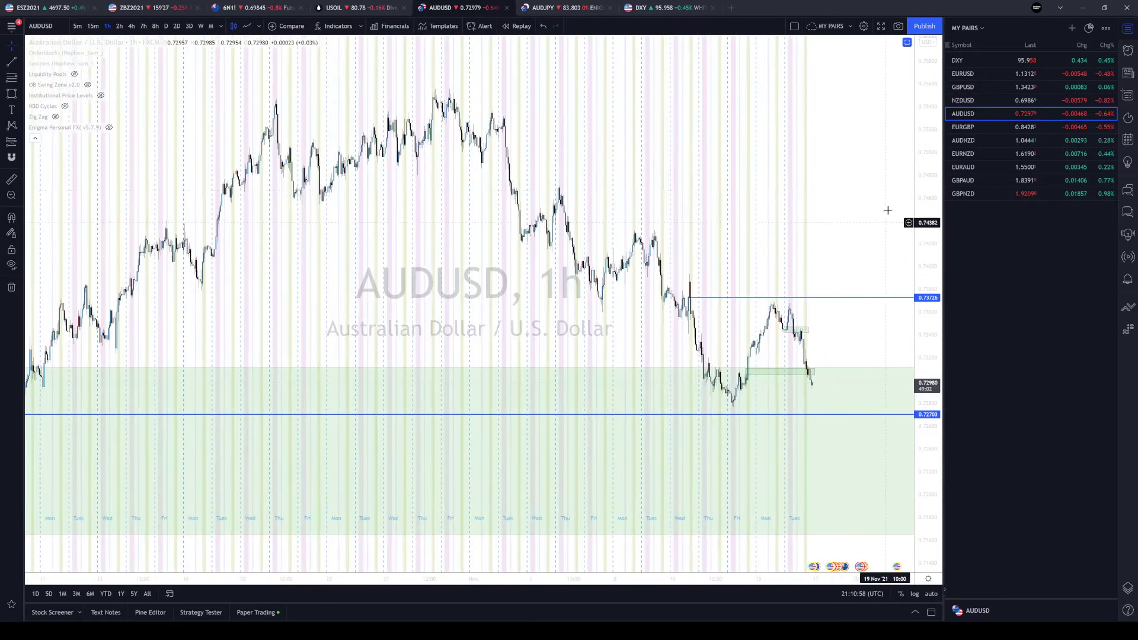
{"action": "left_click", "coordinate": [974, 128]}
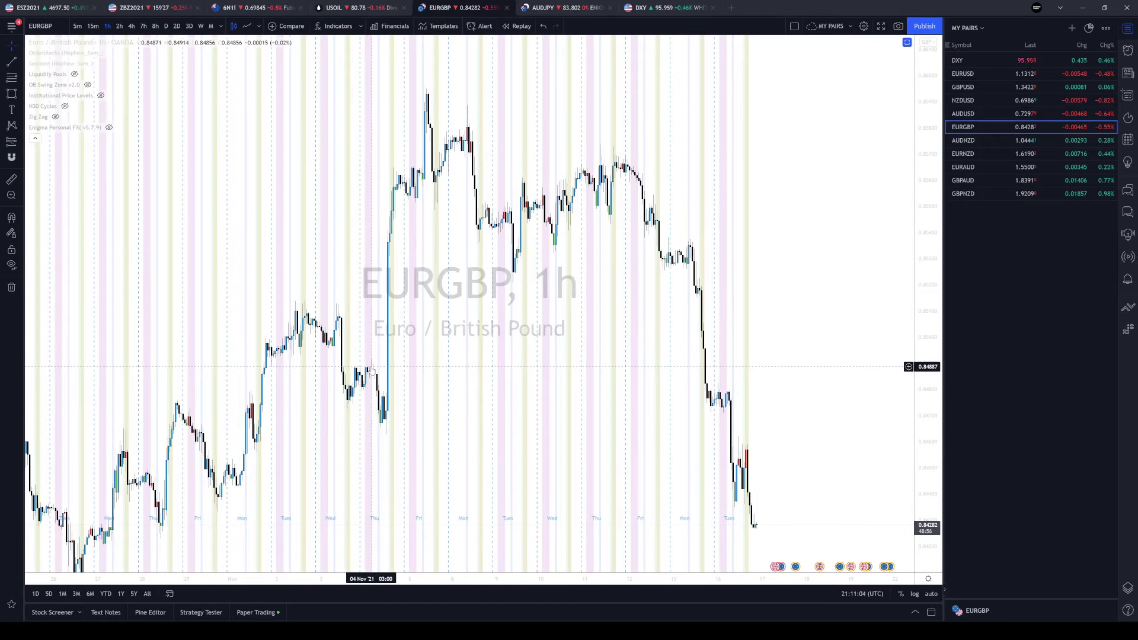
- Place a blue horizontal ray at 0.84878 on EURGBP
{"action": "left_click", "coordinate": [23, 63]}
{"action": "left_click", "coordinate": [65, 183]}
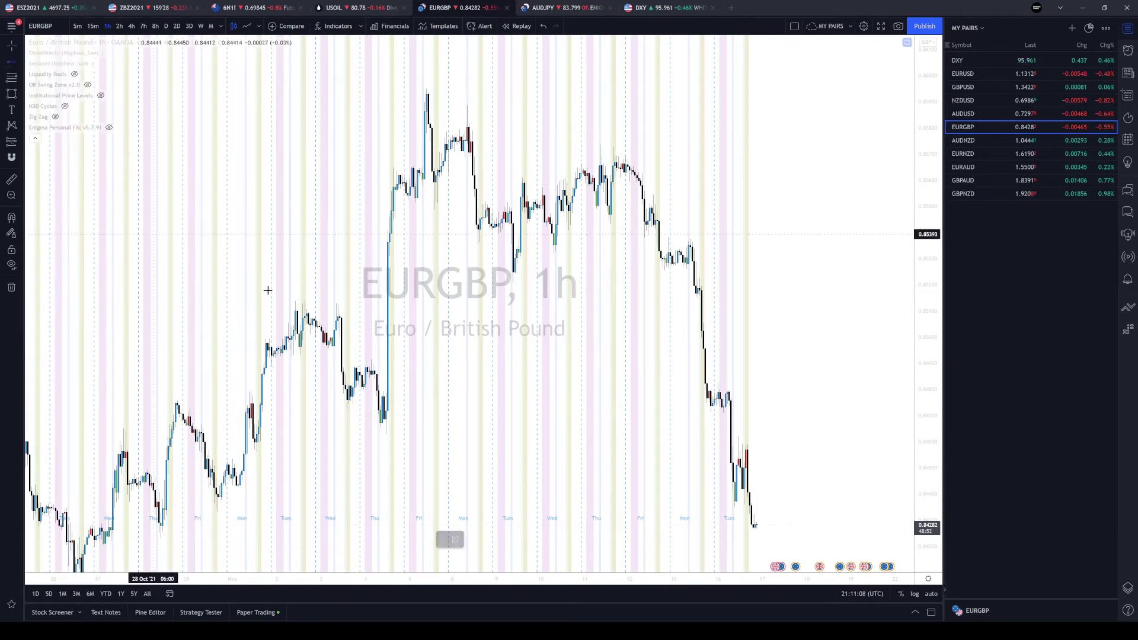
{"action": "left_click", "coordinate": [371, 369]}
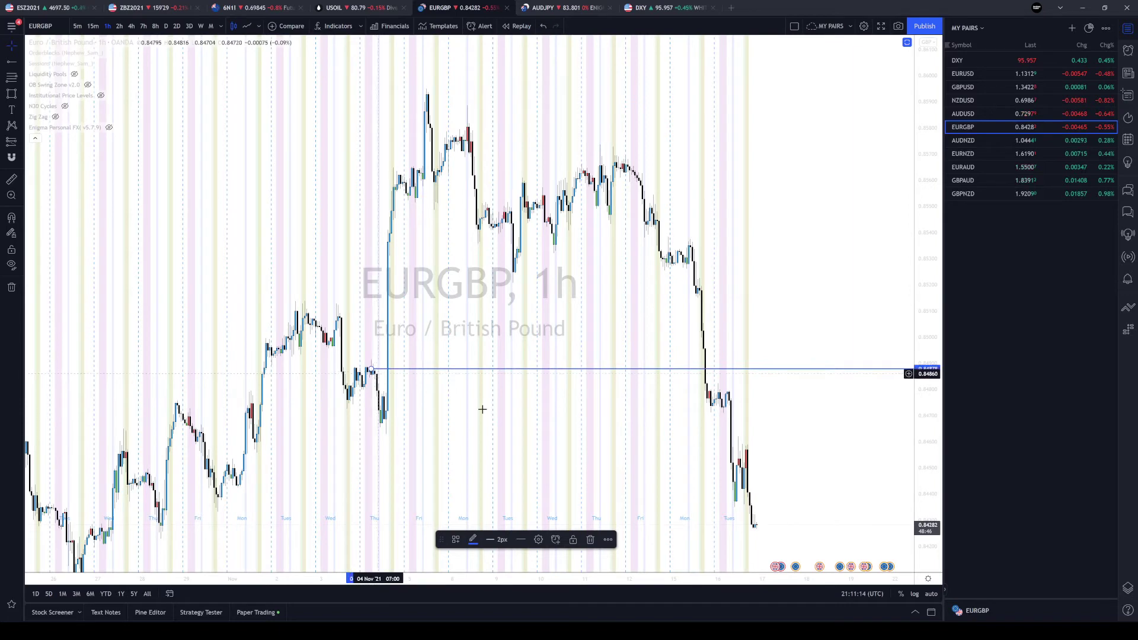
{"action": "scroll", "coordinate": [727, 490], "scroll_direction": "up", "scroll_amount": 3}
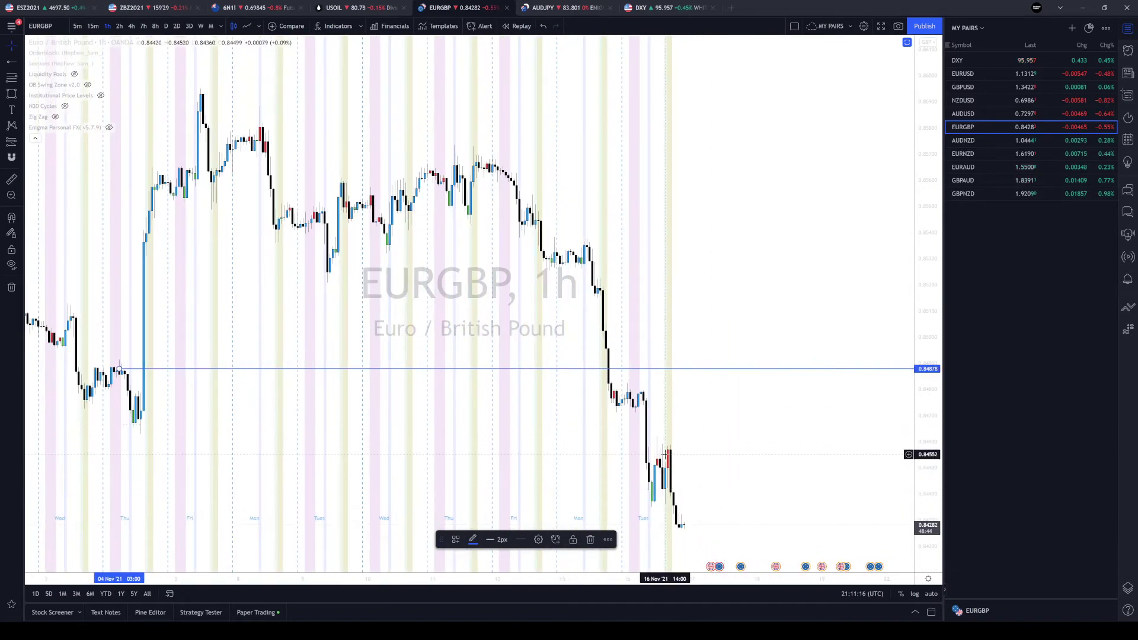
{"action": "scroll", "coordinate": [664, 485], "scroll_direction": "down", "scroll_amount": 2}
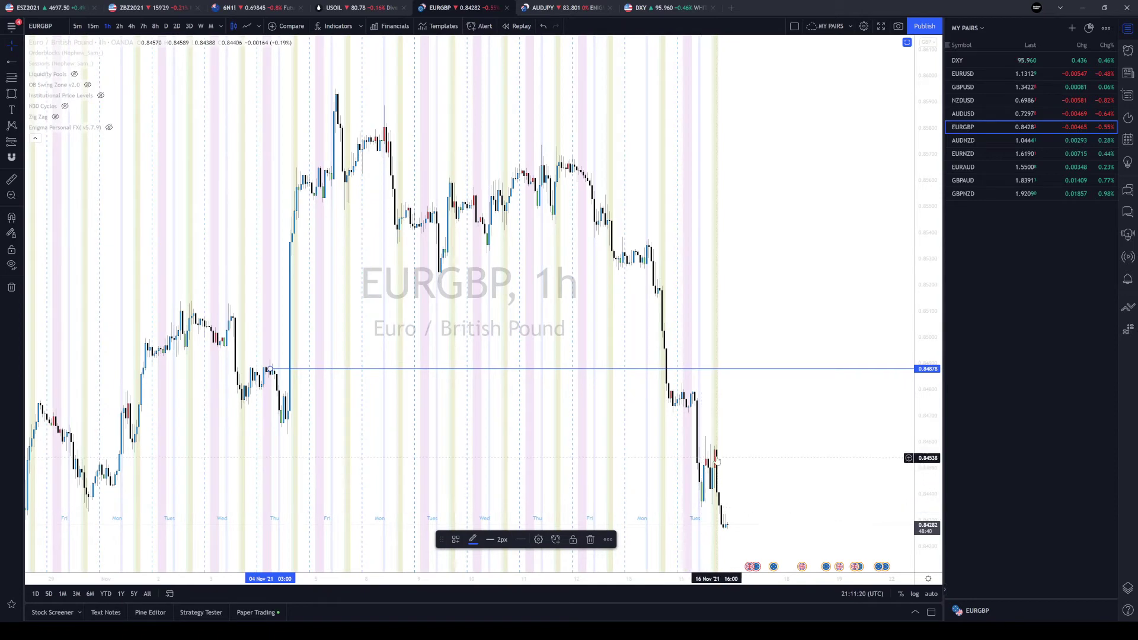
{"action": "scroll", "coordinate": [720, 477], "scroll_direction": "down", "scroll_amount": 2}
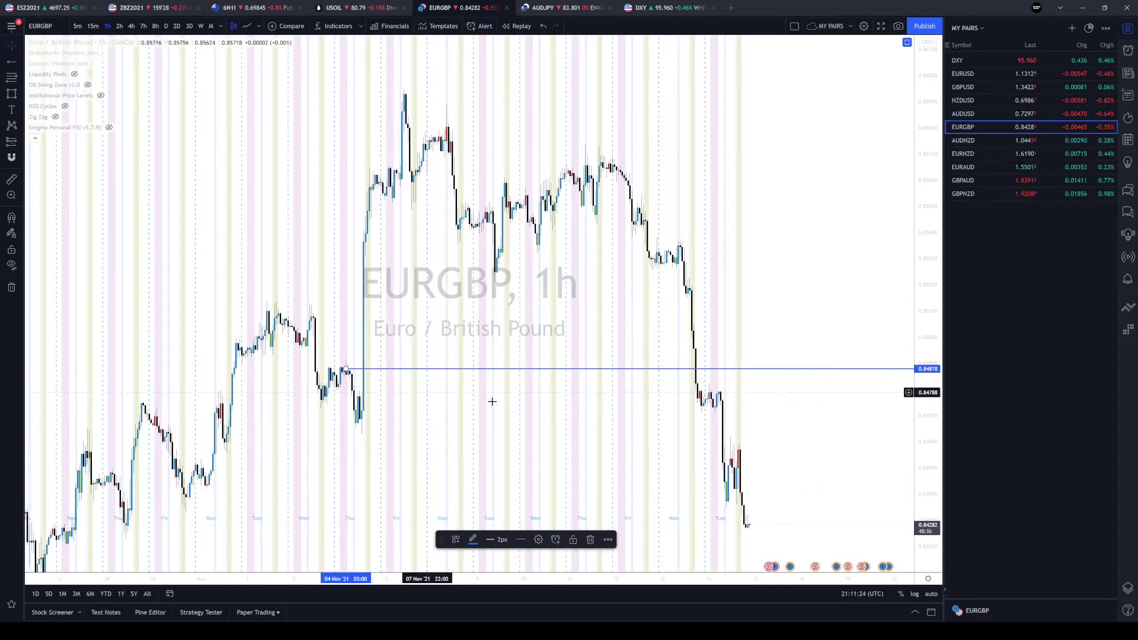
{"action": "scroll", "coordinate": [709, 452], "scroll_direction": "up", "scroll_amount": 2}
{"action": "scroll", "coordinate": [252, 351], "scroll_direction": "down", "scroll_amount": 2}
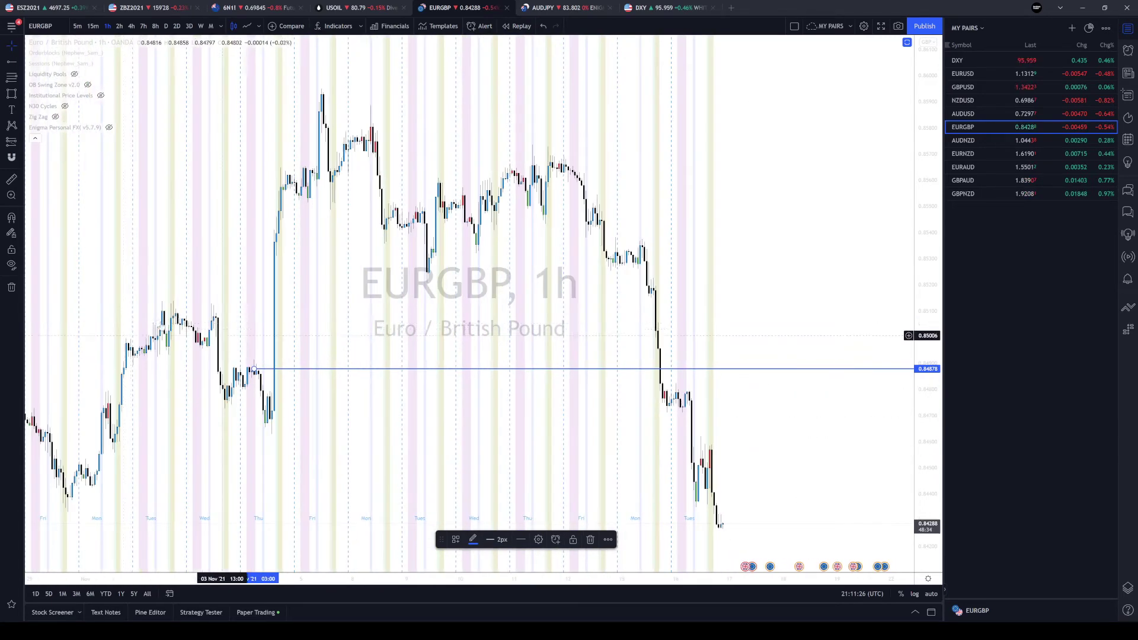
- Draw a short flat trend line at the recent swing high
{"action": "left_click", "coordinate": [20, 66]}
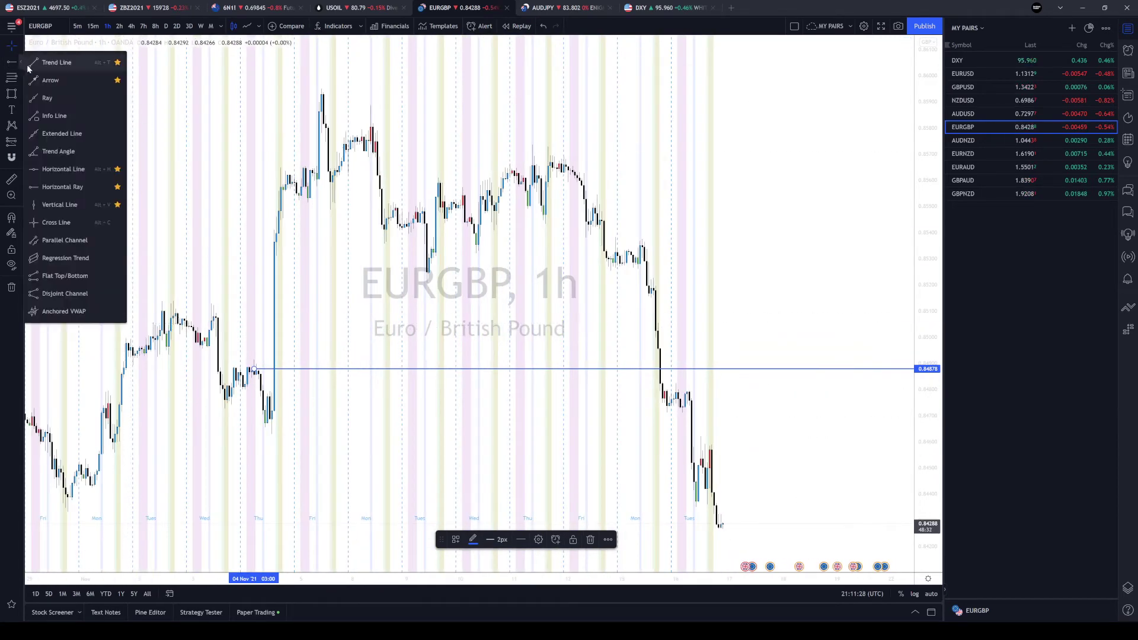
{"action": "left_click", "coordinate": [54, 57]}
{"action": "left_click", "coordinate": [708, 444]}
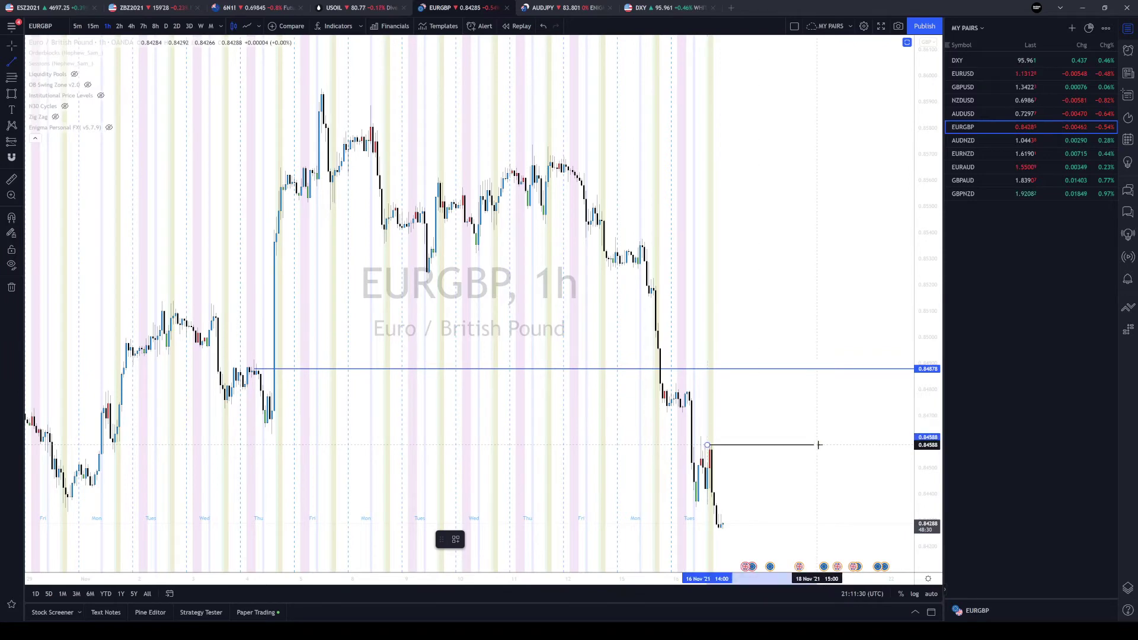
{"action": "left_click", "coordinate": [818, 445]}
{"action": "left_click", "coordinate": [732, 498]}
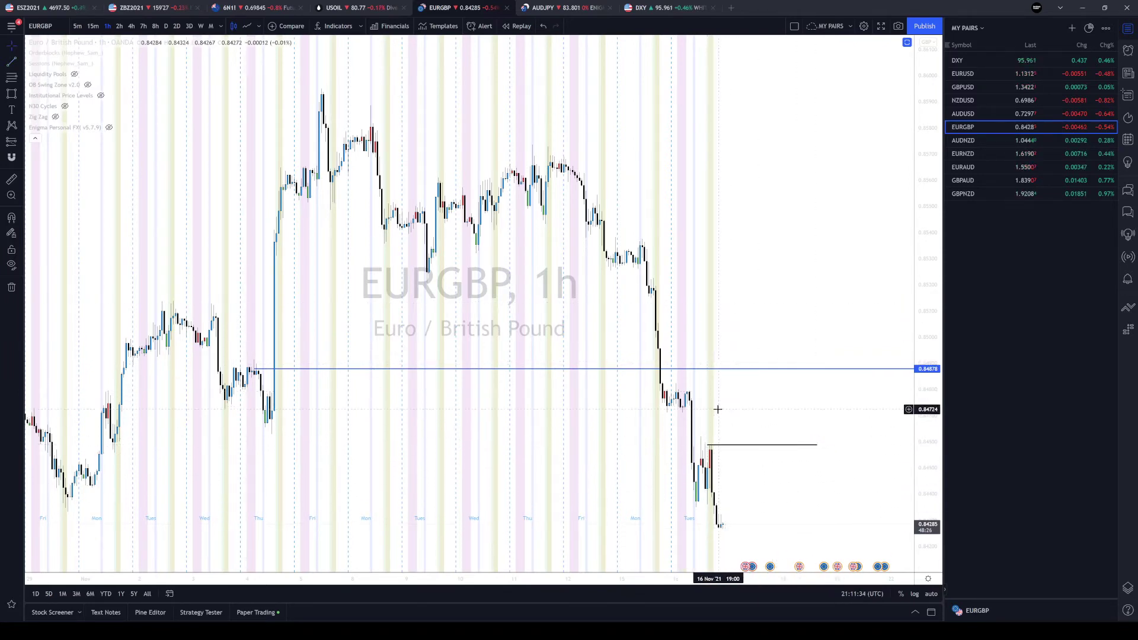
- Switch EURGBP to the weekly timeframe
{"action": "scroll", "coordinate": [734, 352], "scroll_direction": "left", "scroll_amount": 2}
{"action": "scroll", "coordinate": [735, 352], "scroll_direction": "up", "scroll_amount": 4}
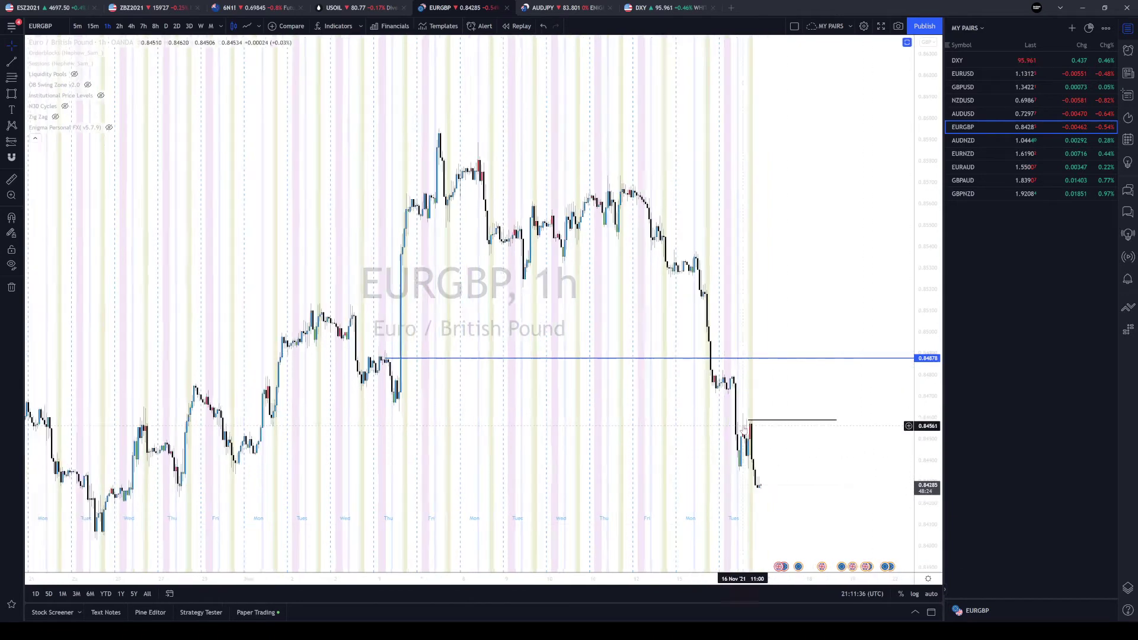
{"action": "scroll", "coordinate": [743, 426], "scroll_direction": "down", "scroll_amount": 1}
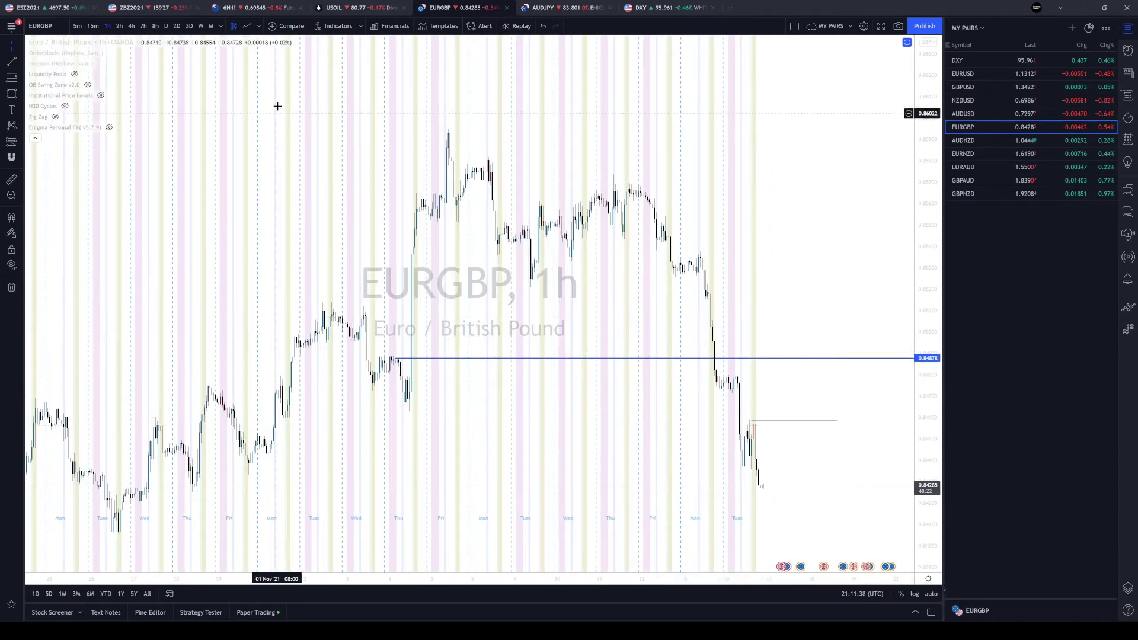
{"action": "left_click", "coordinate": [200, 27]}
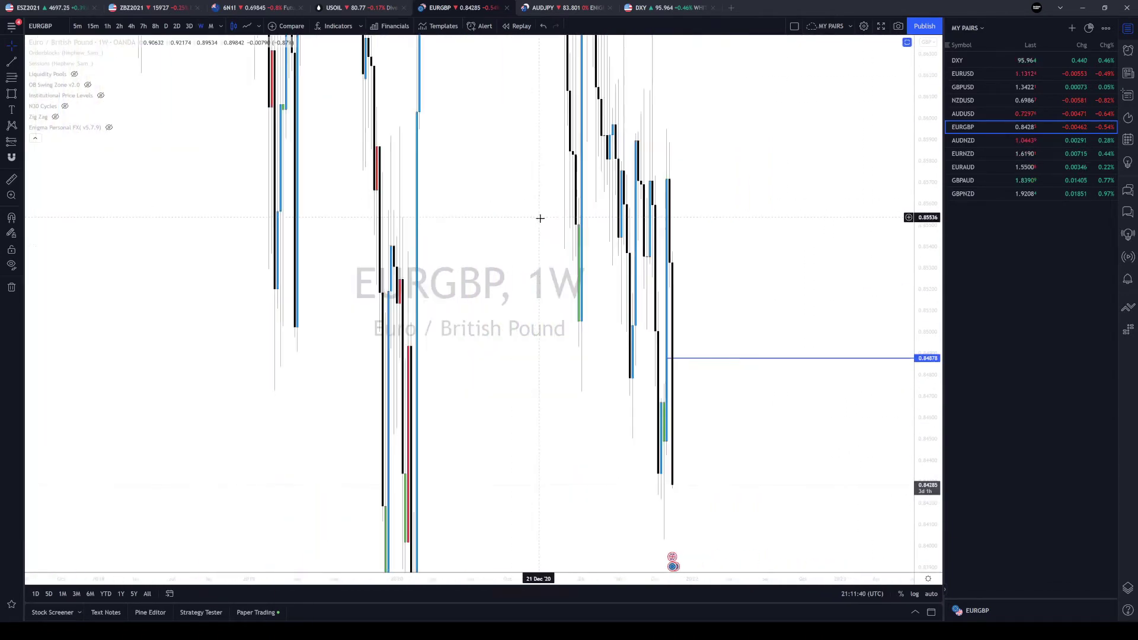
- Box the latest weekly EURGBP candles in a green zone, check it hourly, then load AUDNZD
{"action": "scroll", "coordinate": [622, 376], "scroll_direction": "up", "scroll_amount": 3}
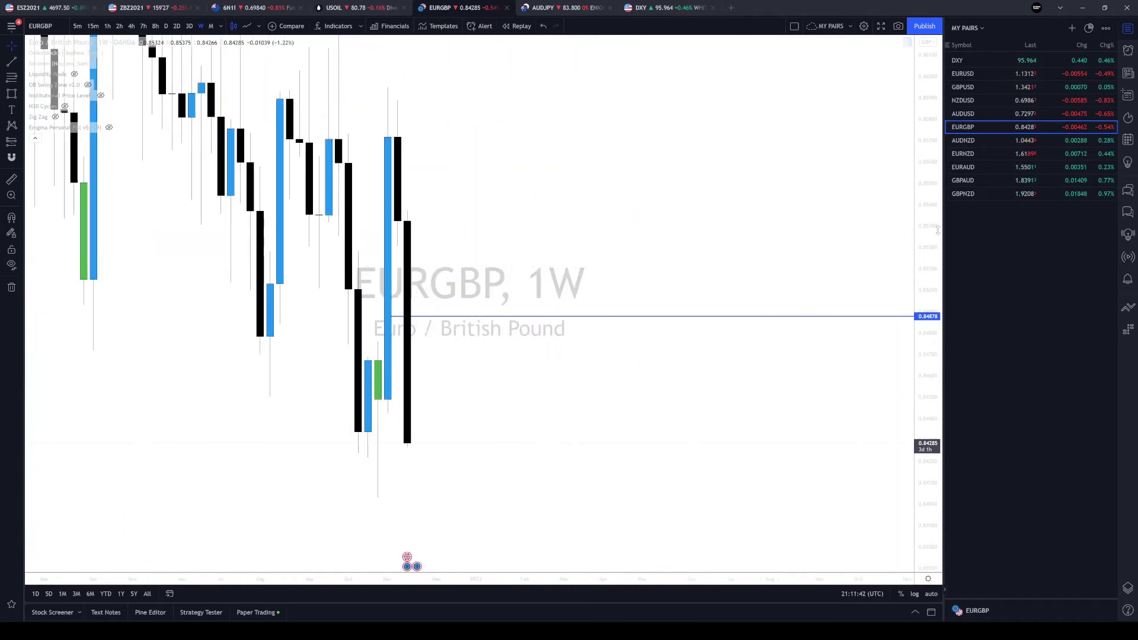
{"action": "left_click_drag", "start_coordinate": [932, 317], "coordinate": [472, 366]}
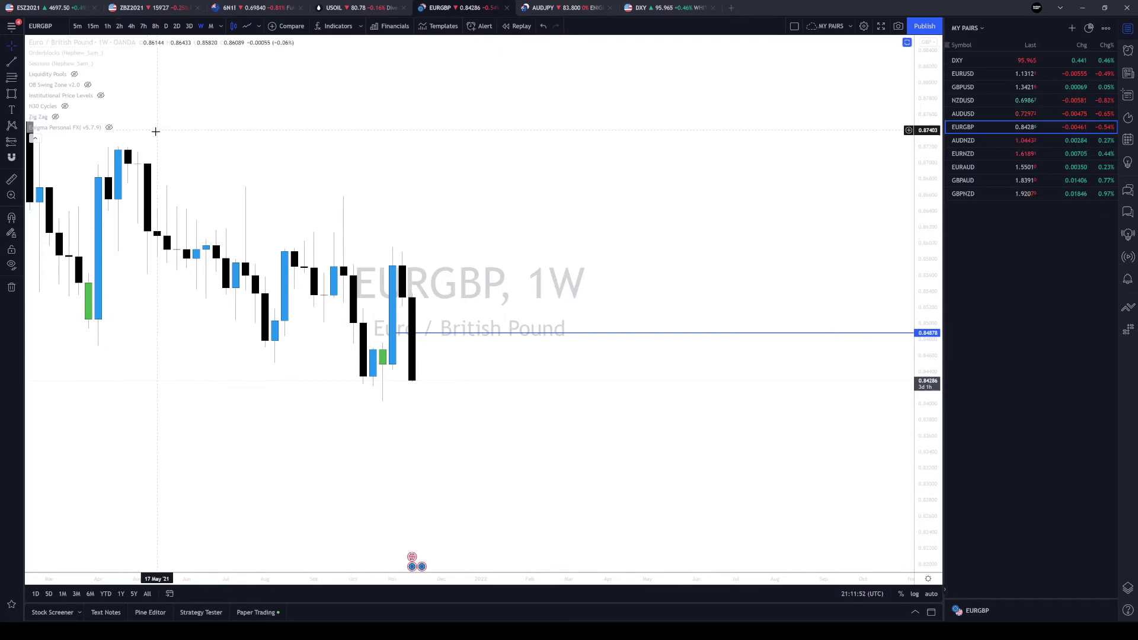
{"action": "left_click", "coordinate": [12, 93]}
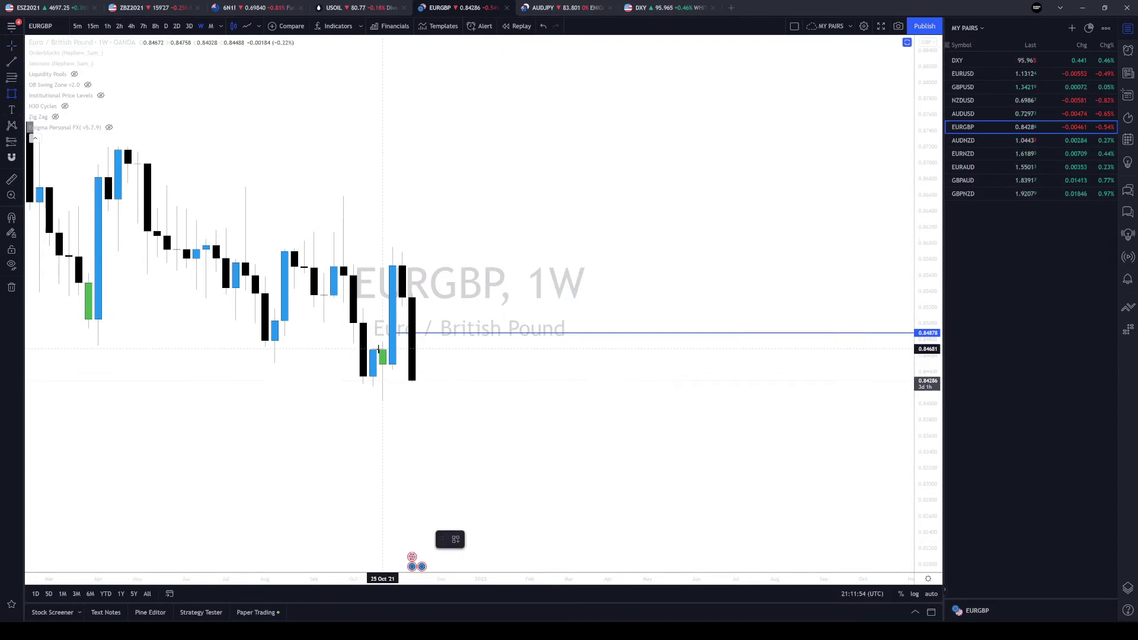
{"action": "left_click_drag", "start_coordinate": [379, 349], "coordinate": [501, 399]}
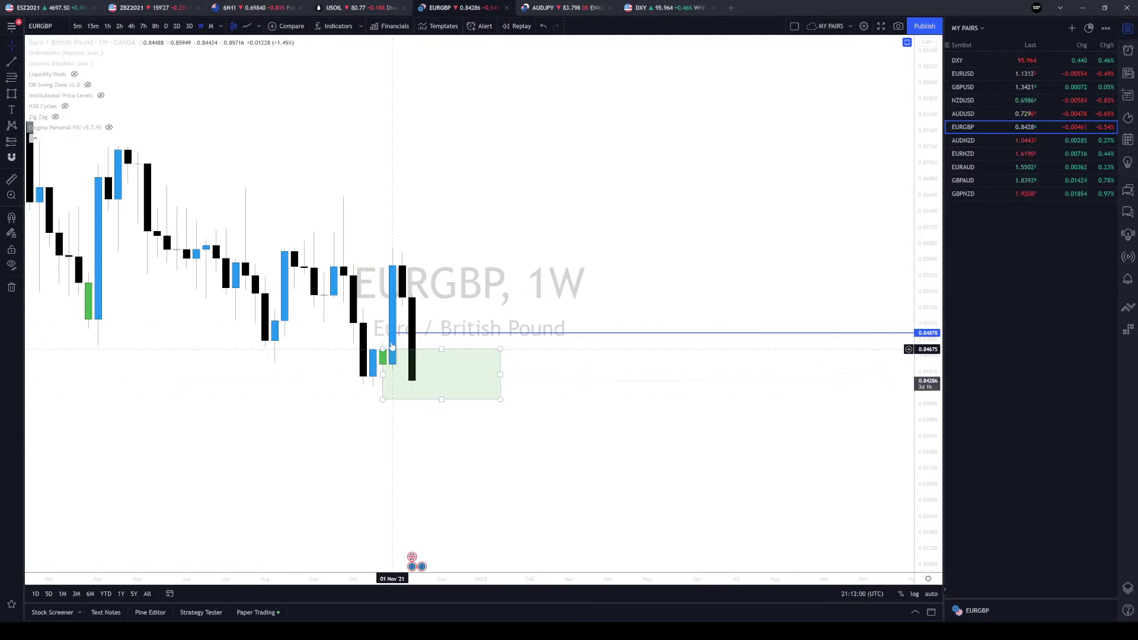
{"action": "left_click", "coordinate": [108, 26]}
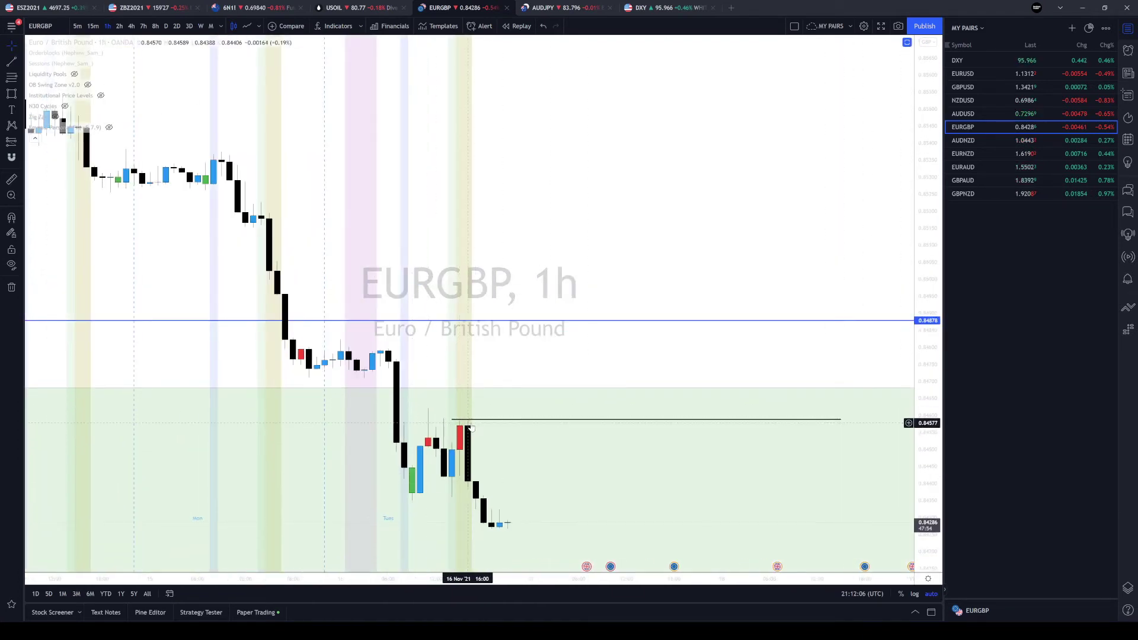
{"action": "left_click", "coordinate": [982, 140]}
- Pan and zoom the AUDNZD hourly chart to inspect its long position, then load EURNZD
{"action": "mouse_move", "coordinate": [672, 236]}
{"action": "left_mouse_down"}
{"action": "mouse_move", "coordinate": [866, 196]}
{"action": "mouse_move", "coordinate": [800, 254]}
{"action": "mouse_move", "coordinate": [743, 377]}
{"action": "left_mouse_up"}
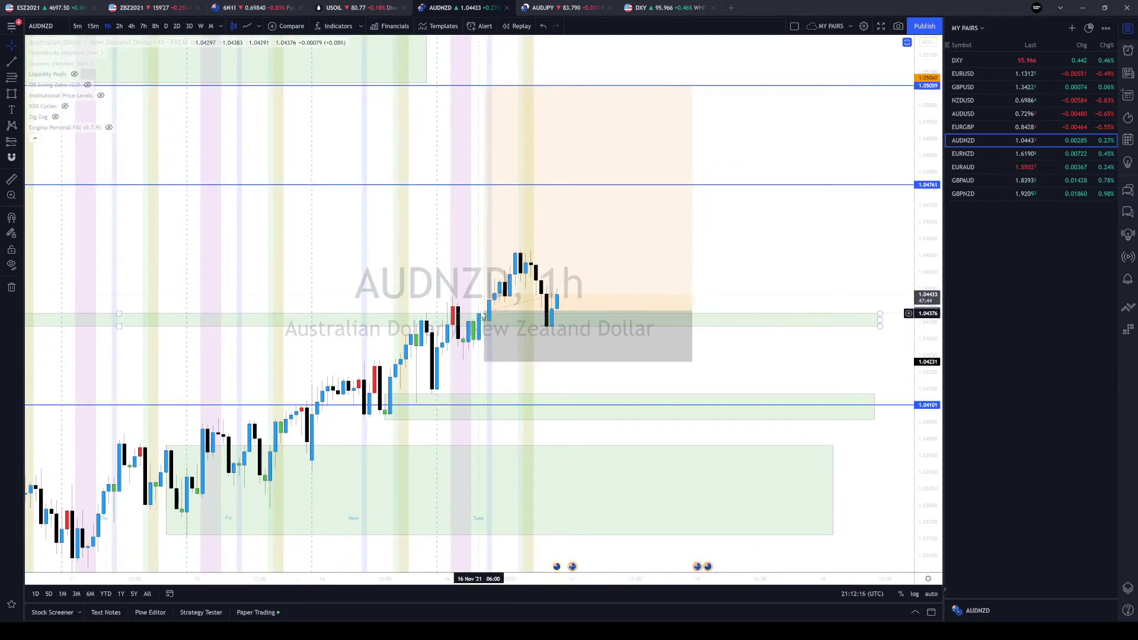
{"action": "left_click_drag", "start_coordinate": [483, 317], "coordinate": [587, 294]}
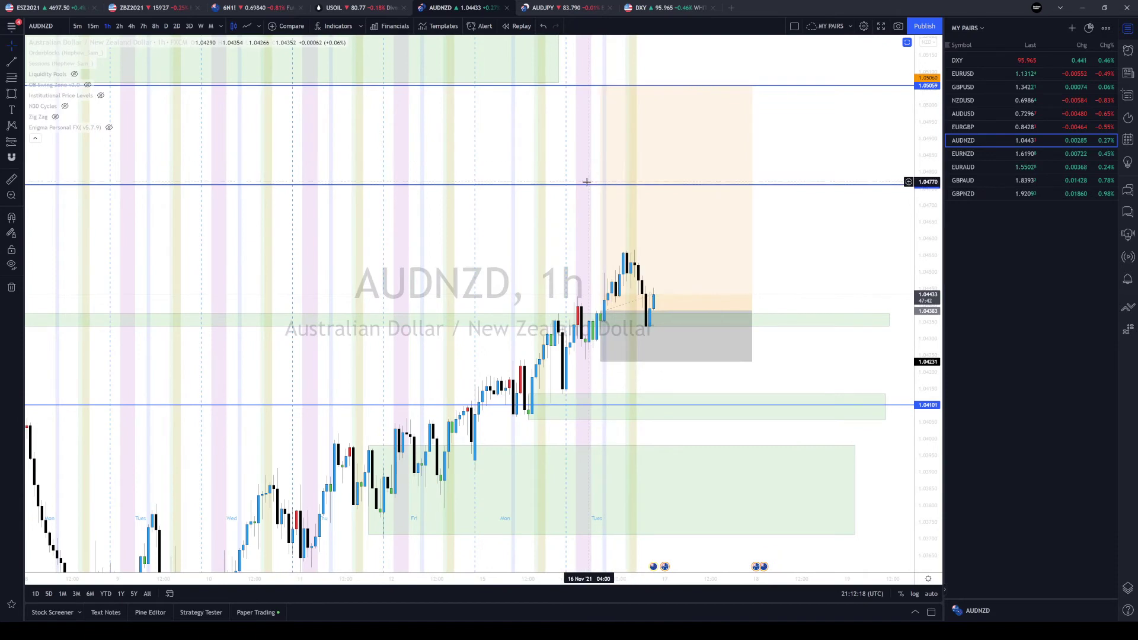
{"action": "scroll", "coordinate": [577, 183], "scroll_direction": "down", "scroll_amount": 3}
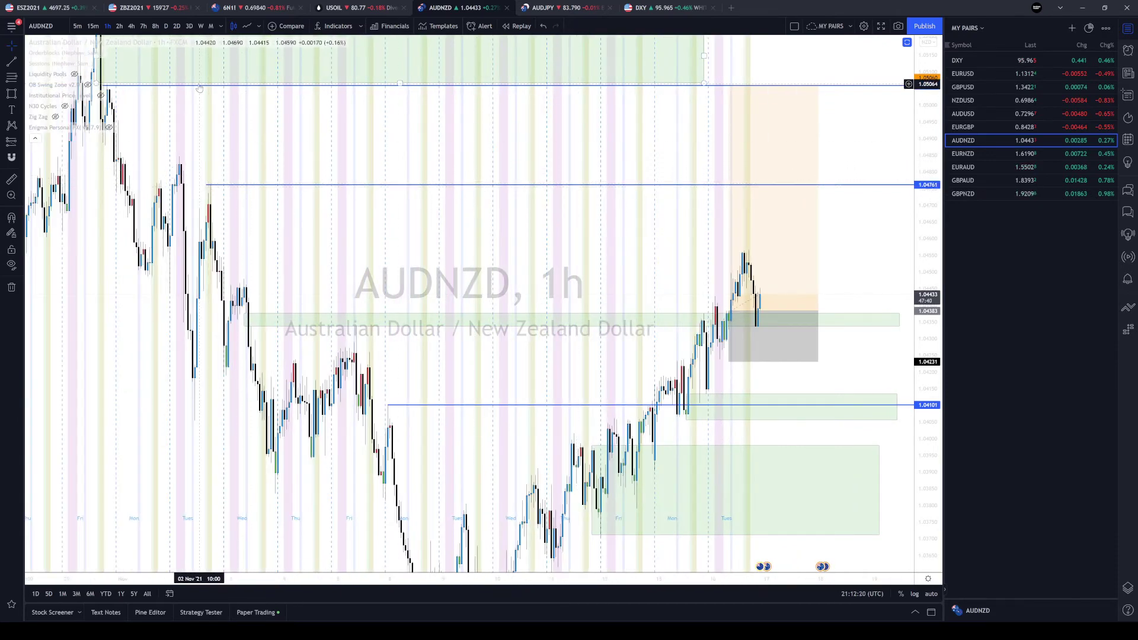
{"action": "scroll", "coordinate": [654, 277], "scroll_direction": "up", "scroll_amount": 3}
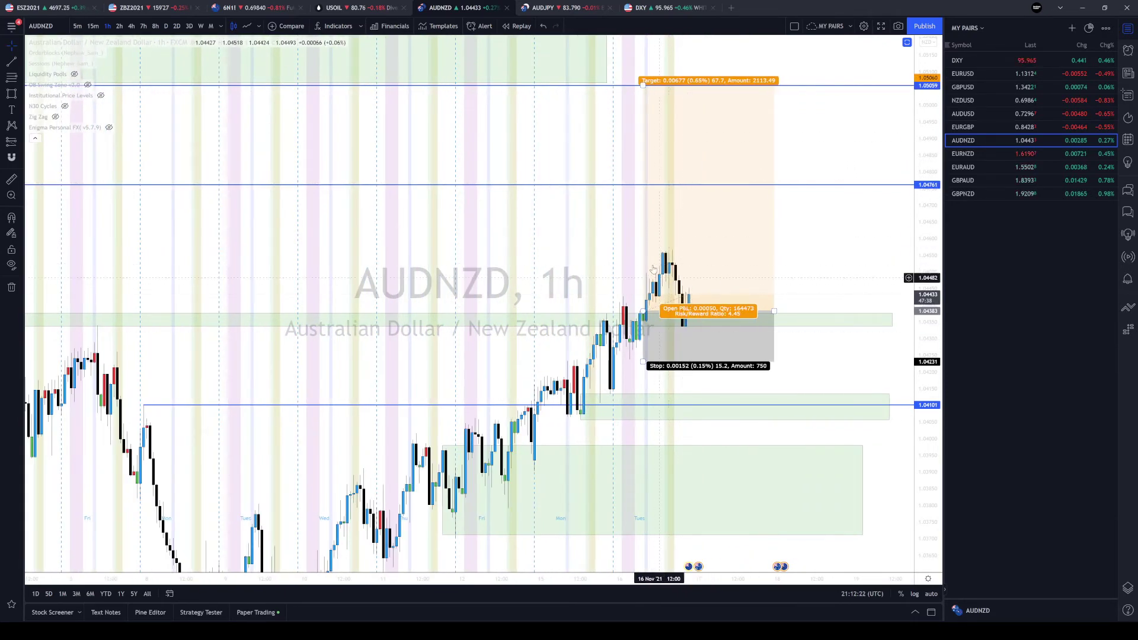
{"action": "scroll", "coordinate": [654, 277], "scroll_direction": "up", "scroll_amount": 1}
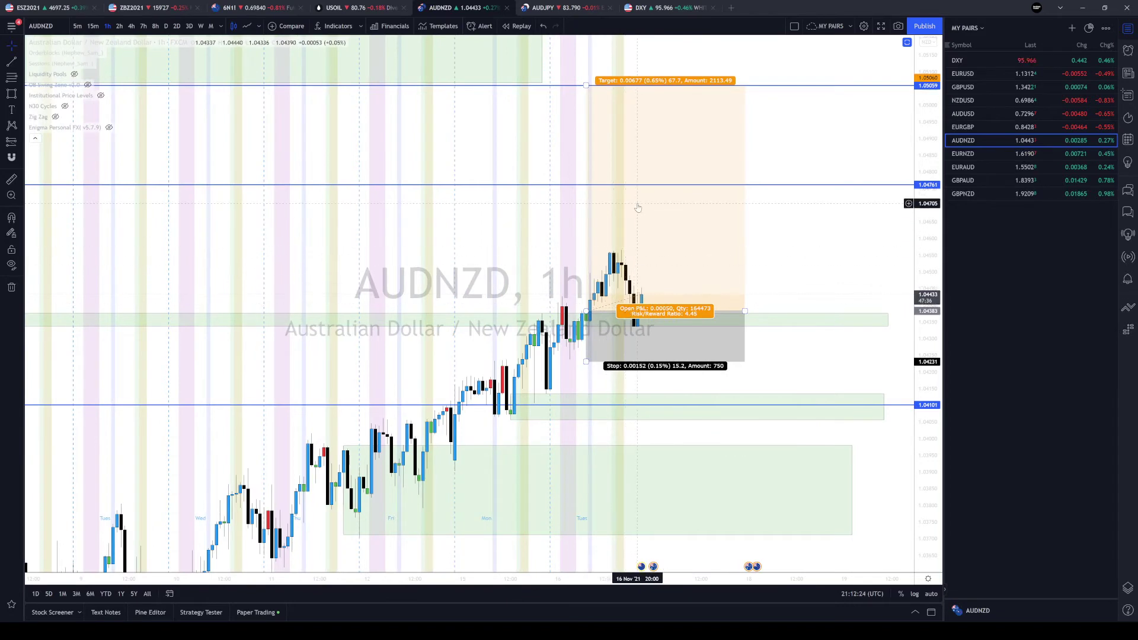
{"action": "scroll", "coordinate": [859, 255], "scroll_direction": "right", "scroll_amount": 2}
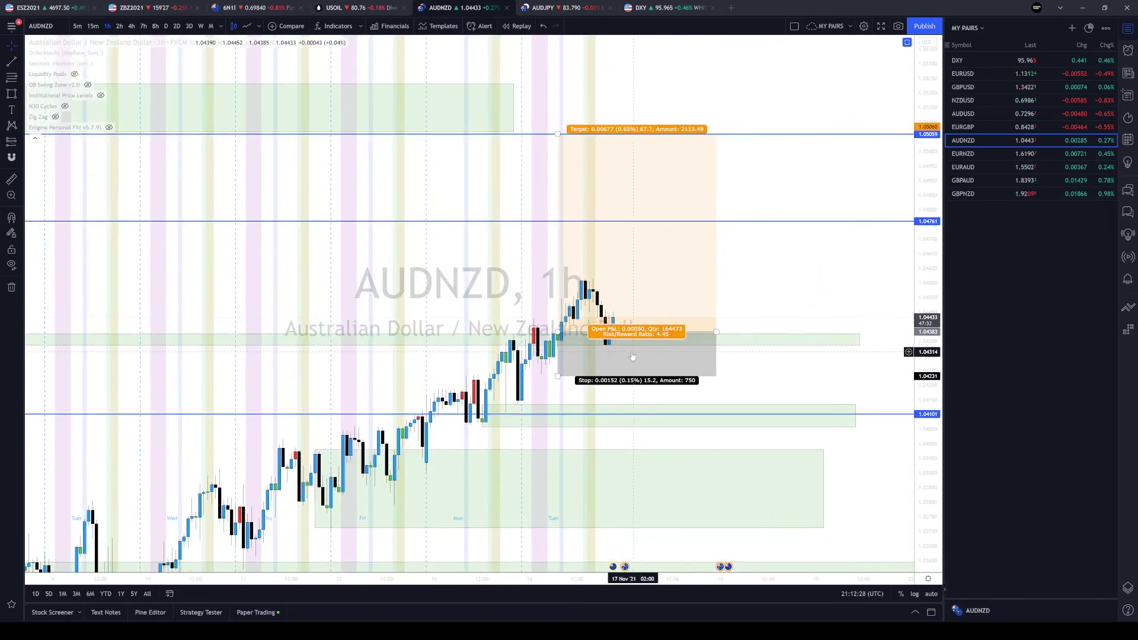
{"action": "left_click", "coordinate": [989, 155]}
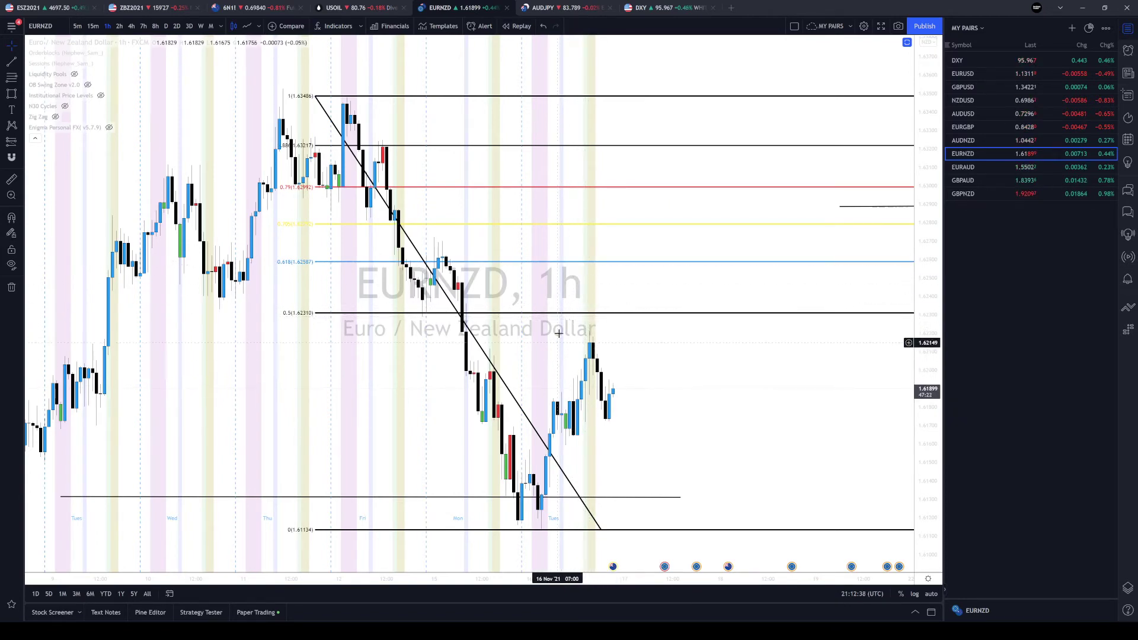
- Measure EURAUD's recent 4-hour bounce, check the long position's target, then load GBPAUD
{"action": "left_click", "coordinate": [986, 168]}
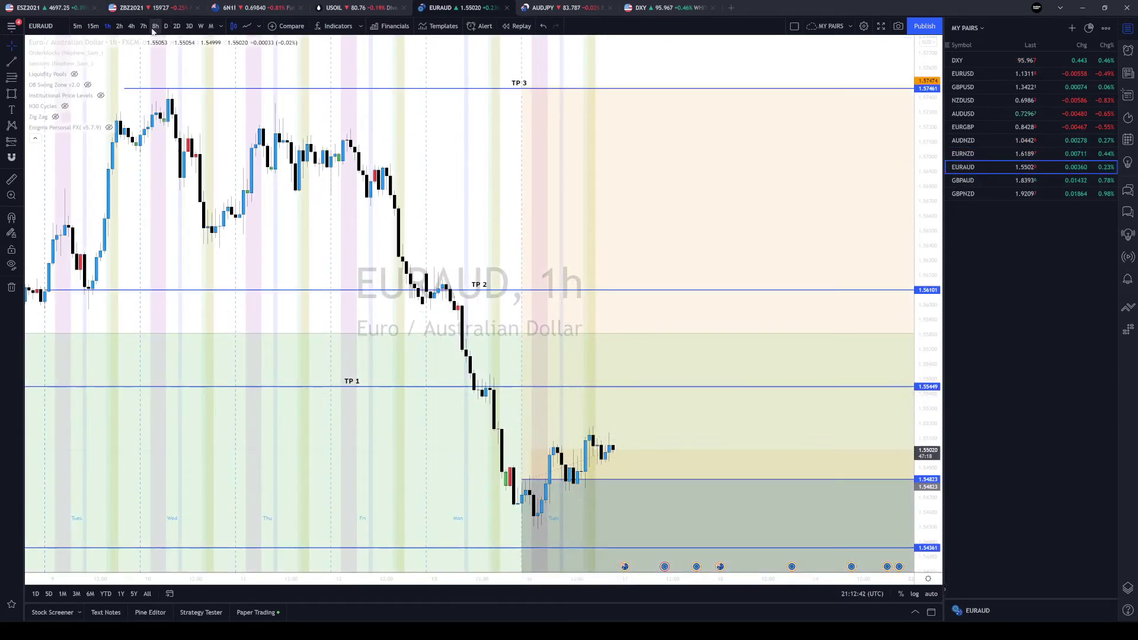
{"action": "left_click", "coordinate": [132, 27]}
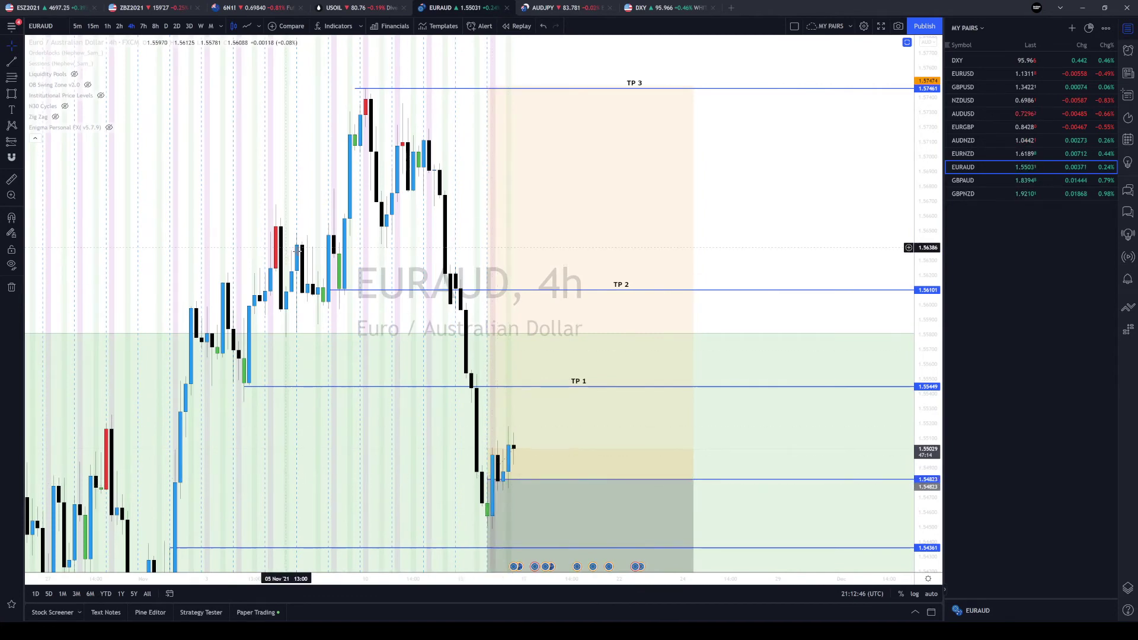
{"action": "left_click", "coordinate": [10, 178]}
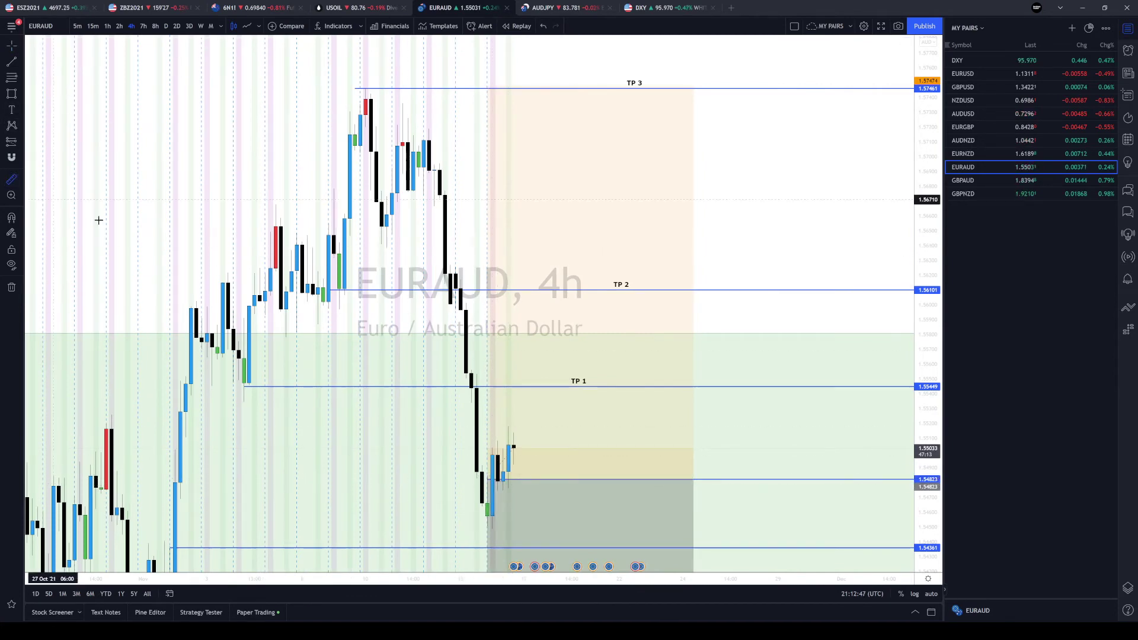
{"action": "left_click", "coordinate": [453, 479]}
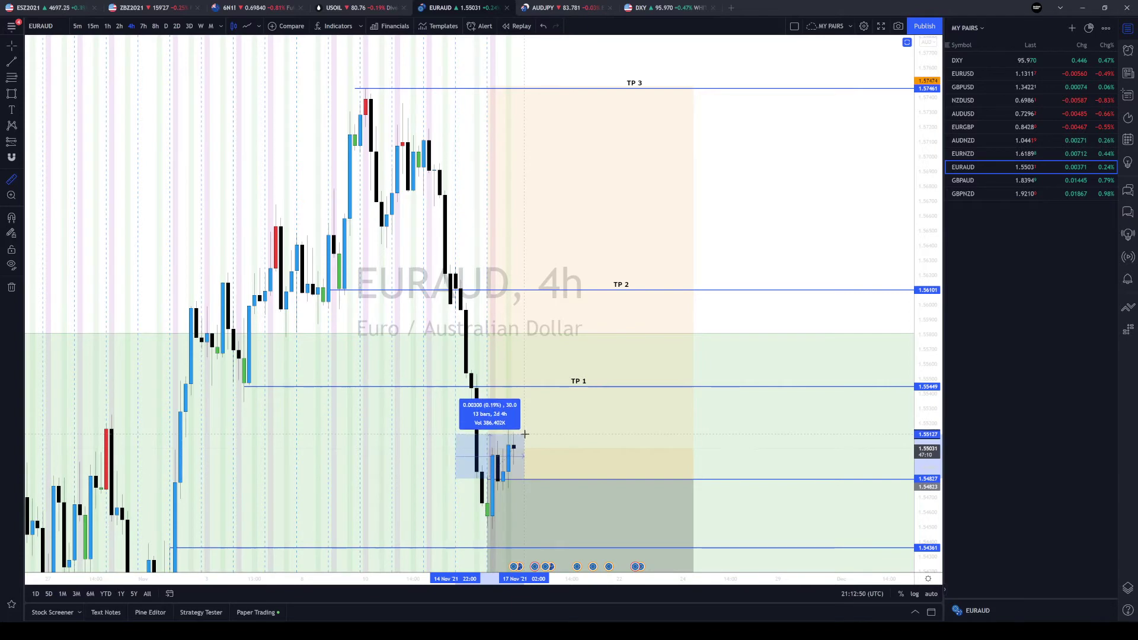
{"action": "left_click", "coordinate": [510, 421]}
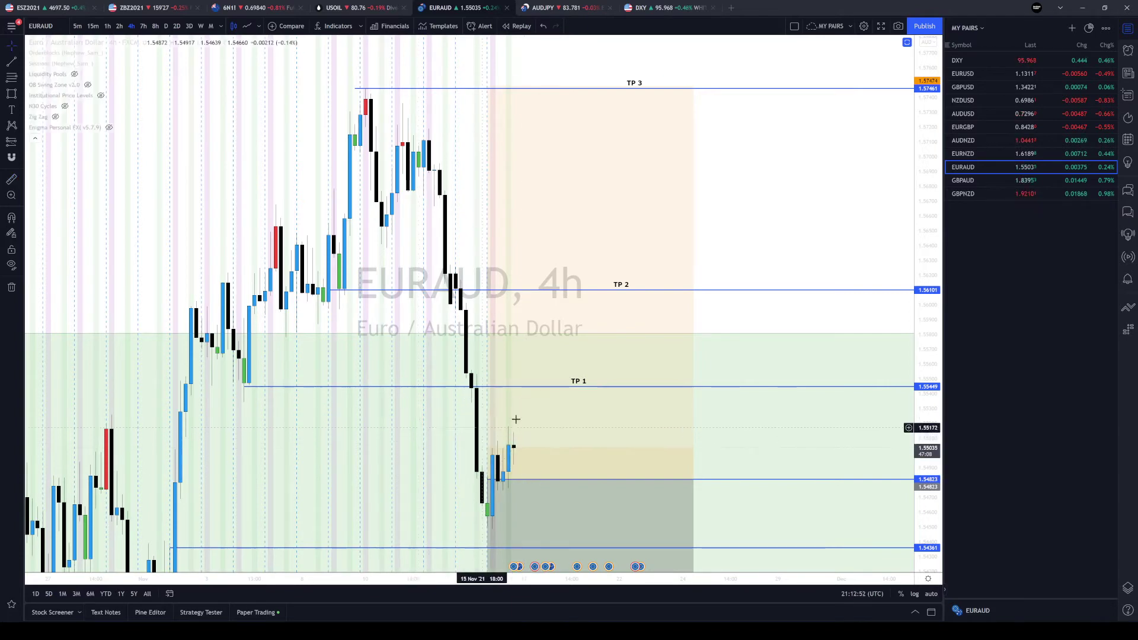
{"action": "left_click", "coordinate": [494, 399]}
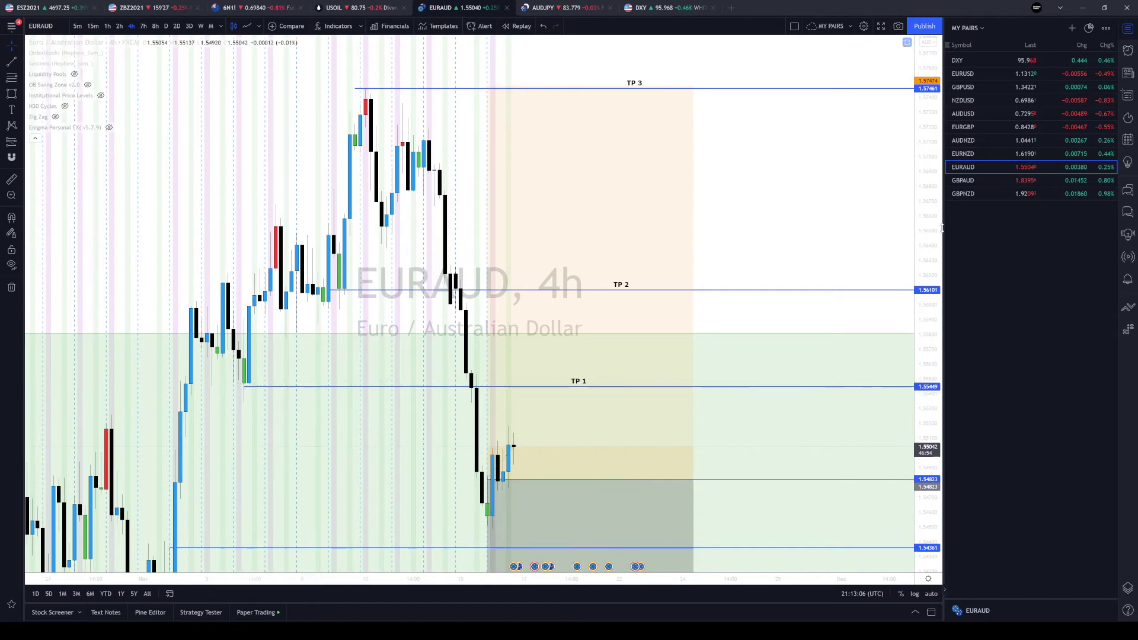
{"action": "left_click", "coordinate": [981, 179]}
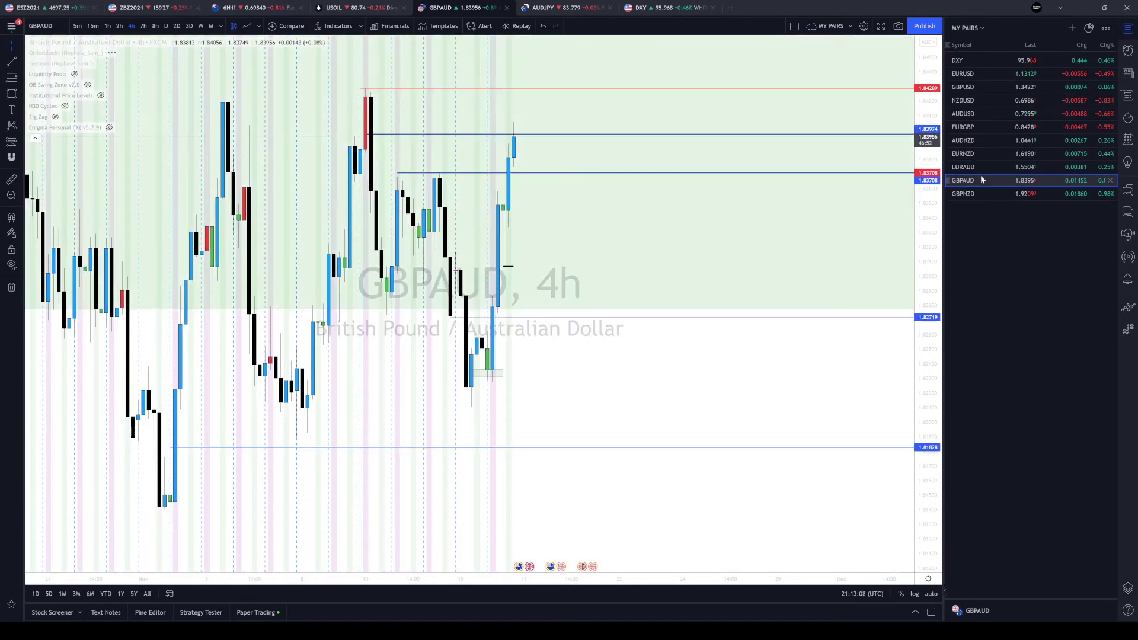
- View GBPAUD on the 1-hour and then 15-minute timeframes
{"action": "left_click", "coordinate": [106, 27]}
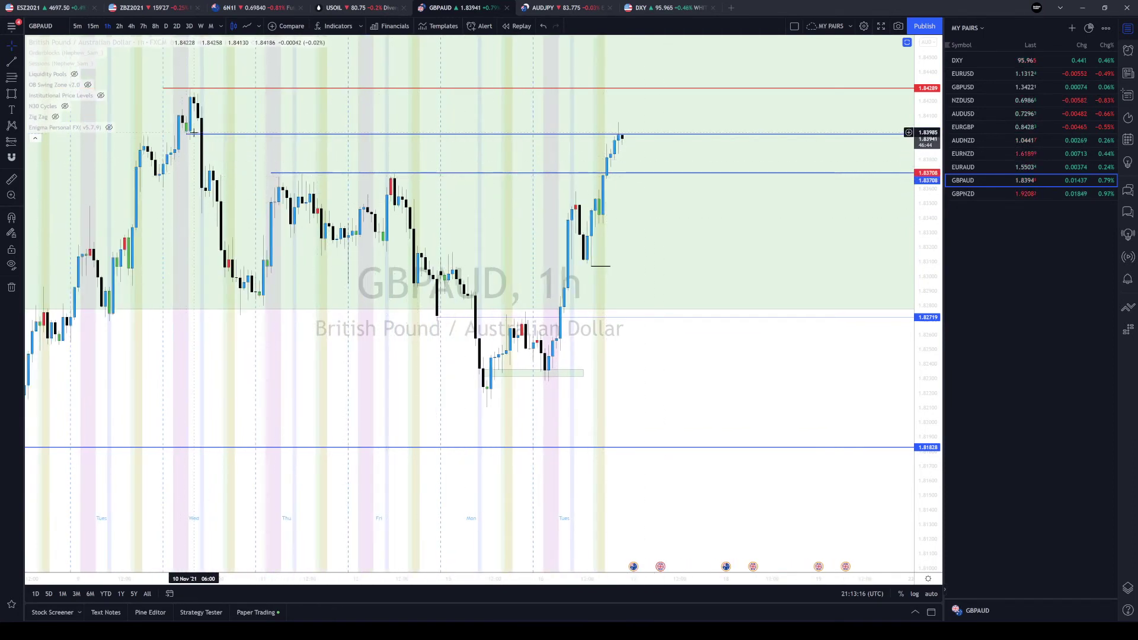
{"action": "left_click", "coordinate": [93, 26]}
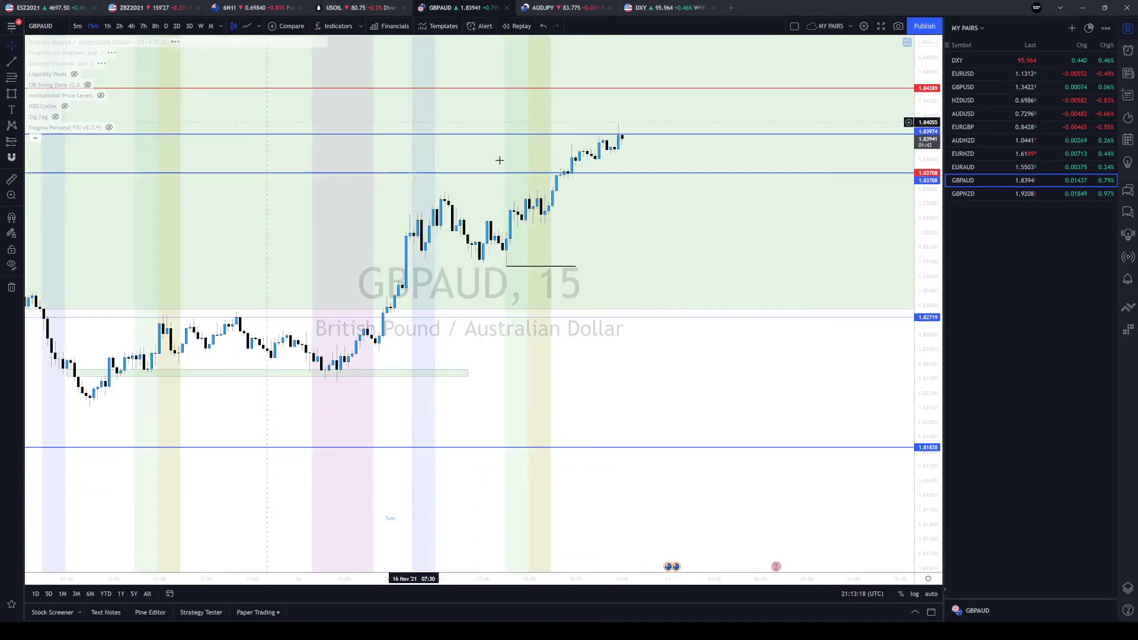
{"action": "scroll", "coordinate": [500, 160], "scroll_direction": "down", "scroll_amount": 2}
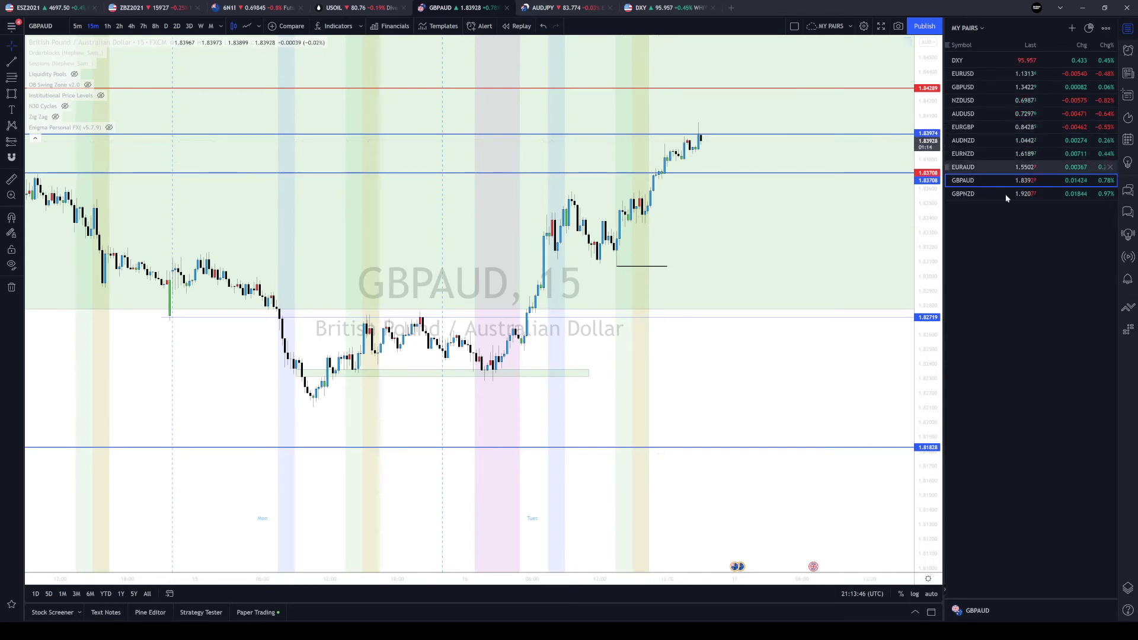
- Check GBPNZD on the 4-hour chart, then bring up the AUDJPY chart
{"action": "left_click", "coordinate": [975, 195]}
{"action": "scroll", "coordinate": [534, 177], "scroll_direction": "down", "scroll_amount": 5}
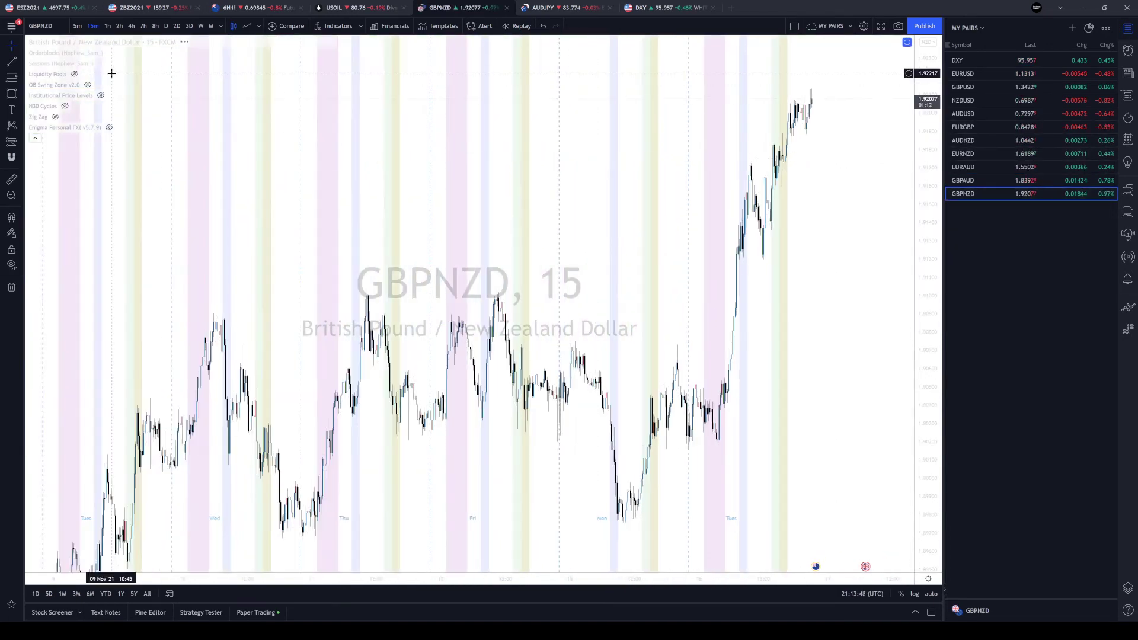
{"action": "left_click", "coordinate": [131, 26]}
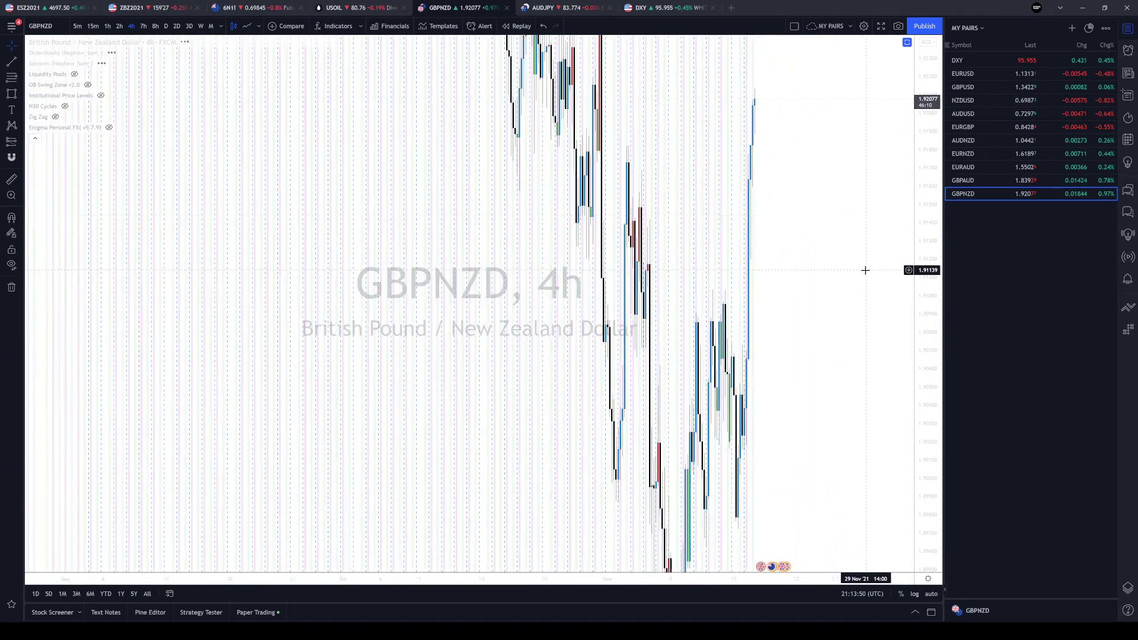
{"action": "scroll", "coordinate": [823, 361], "scroll_direction": "up", "scroll_amount": 2}
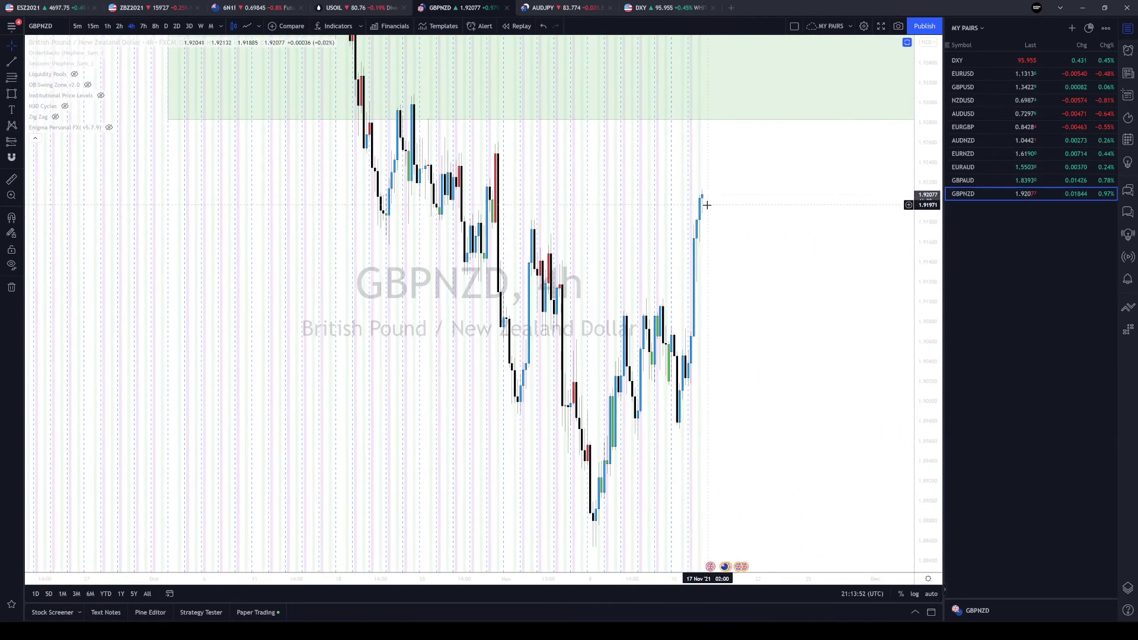
{"action": "left_click", "coordinate": [565, 12]}
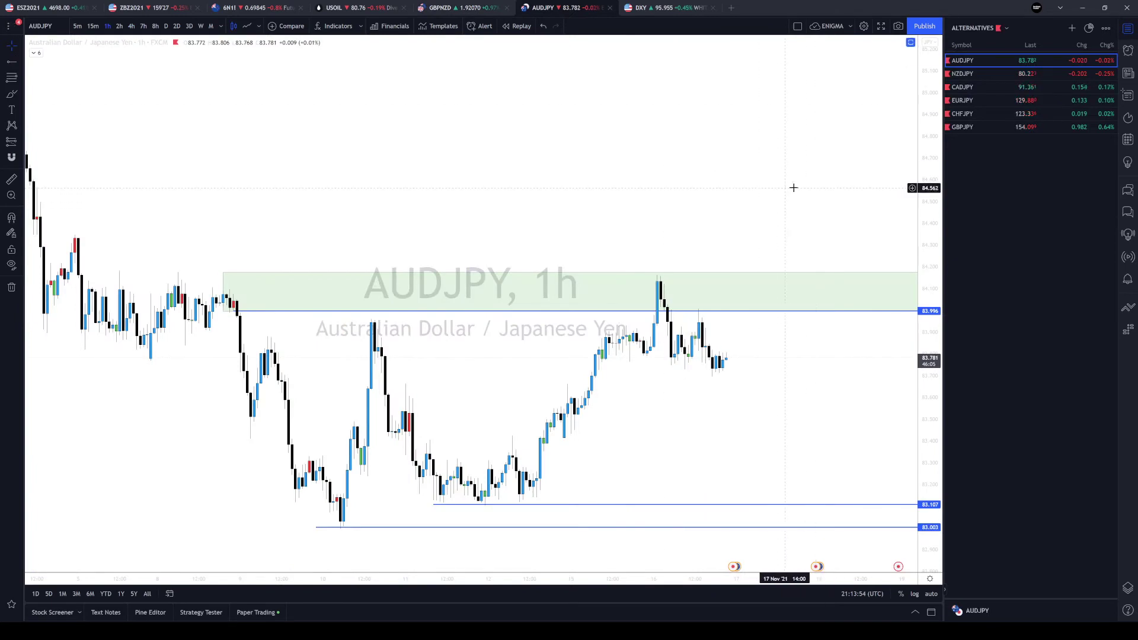
- Load NZDJPY on 4-hour candles and briefly measure from the position's target level
{"action": "left_click", "coordinate": [992, 74]}
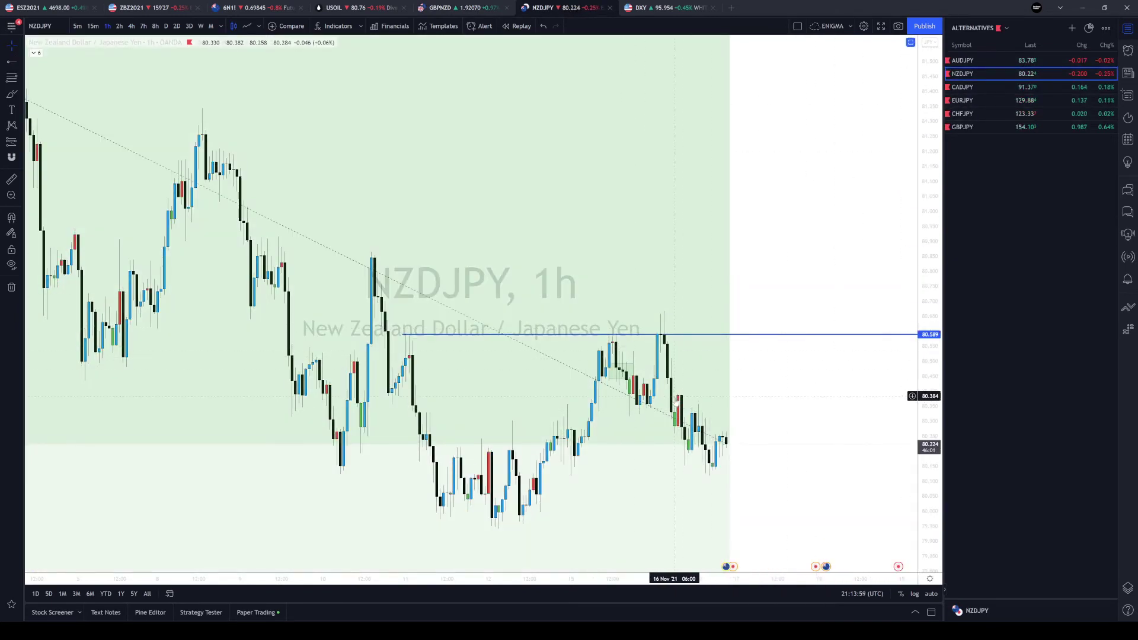
{"action": "left_click", "coordinate": [131, 26]}
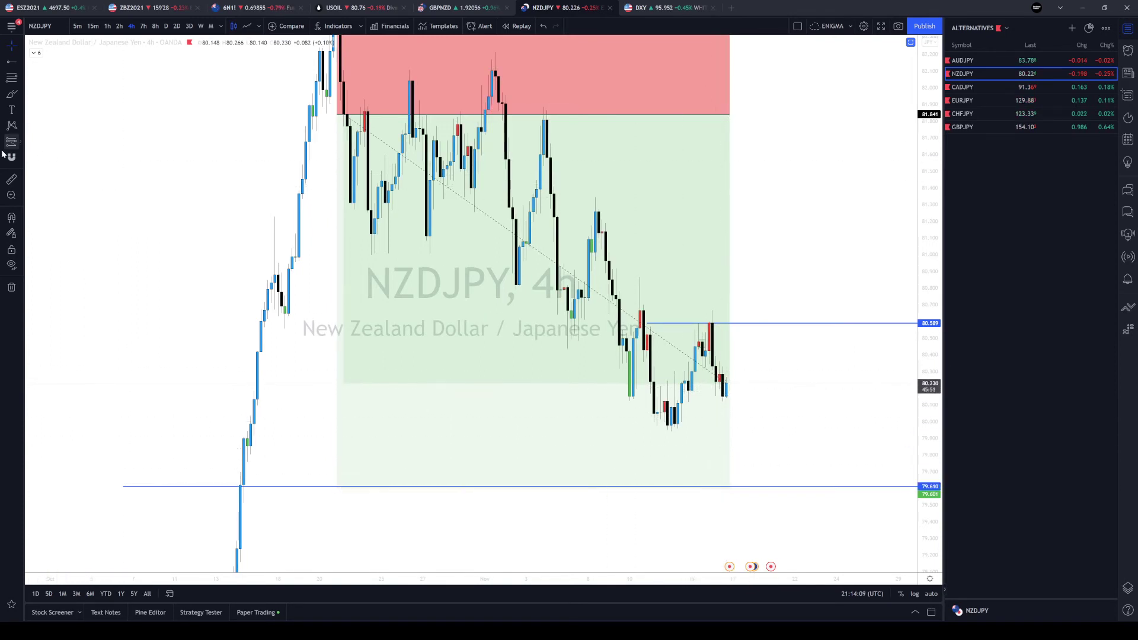
{"action": "left_click", "coordinate": [11, 179]}
{"action": "left_click", "coordinate": [729, 385]}
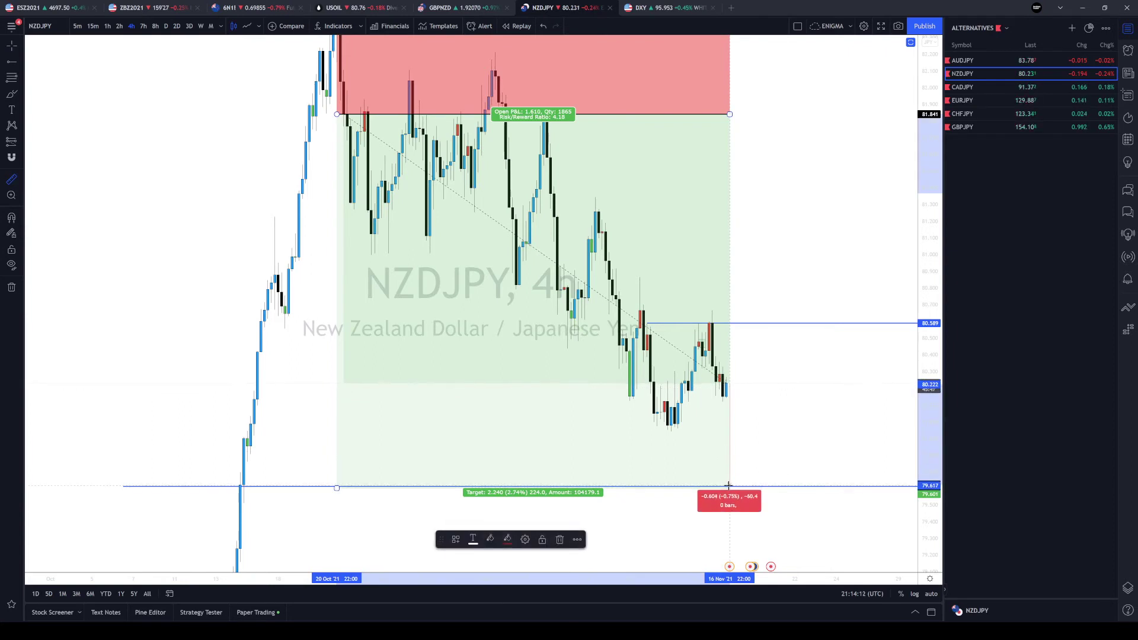
{"action": "key", "text": "Escape"}
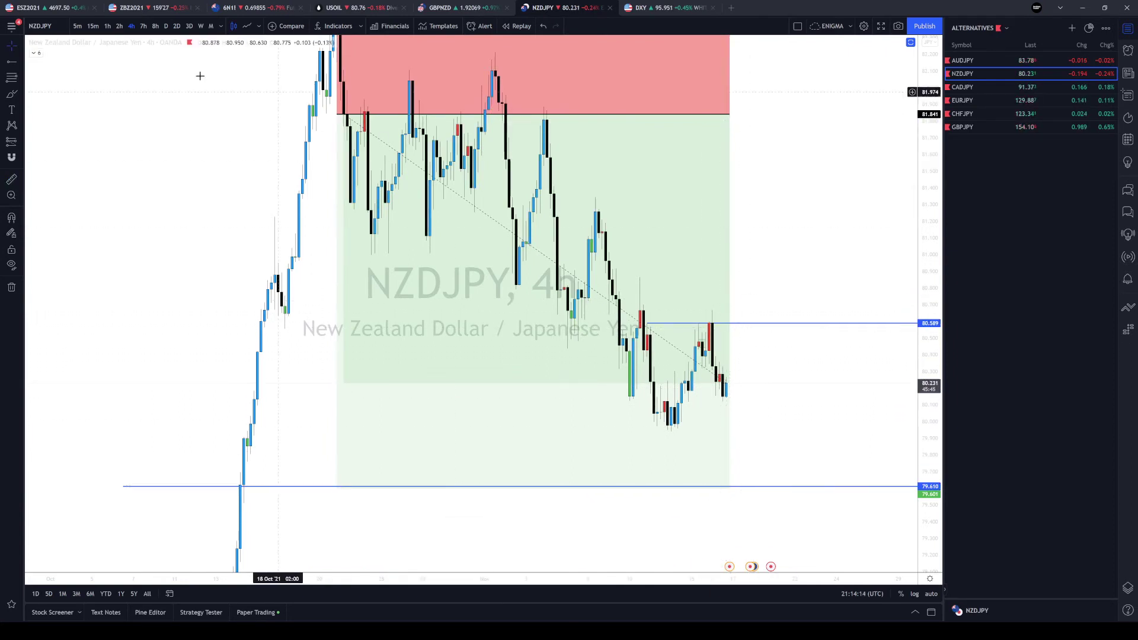
- Switch NZDJPY to the daily timeframe by typing 1D
{"action": "type", "text": "1D"}
{"action": "key", "text": "Return"}
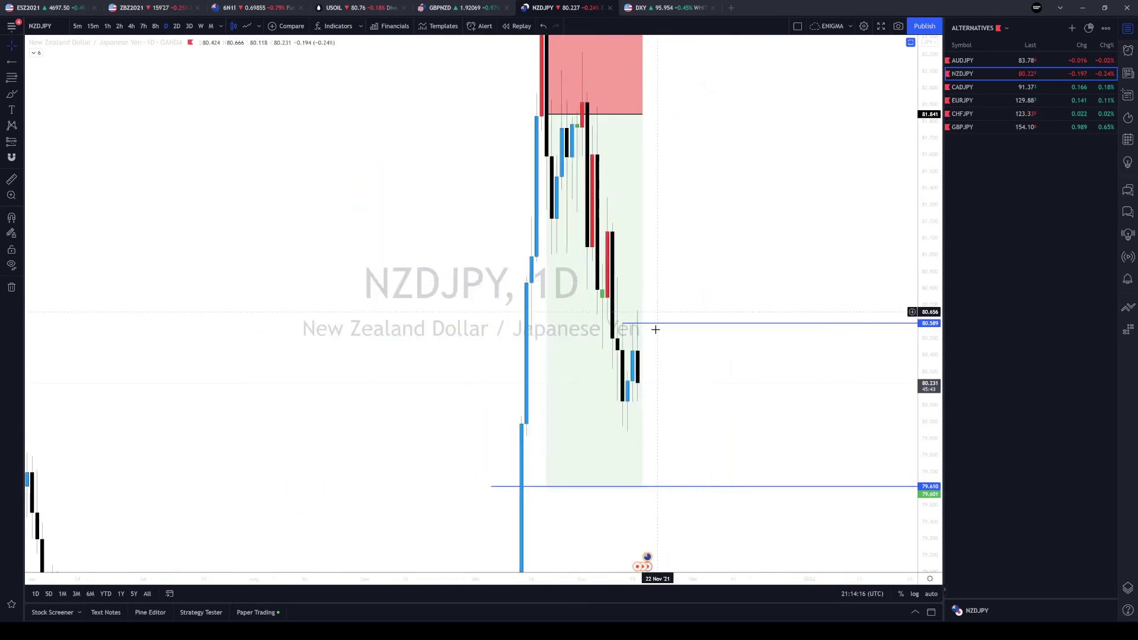
{"action": "scroll", "coordinate": [643, 344], "scroll_direction": "up", "scroll_amount": 2}
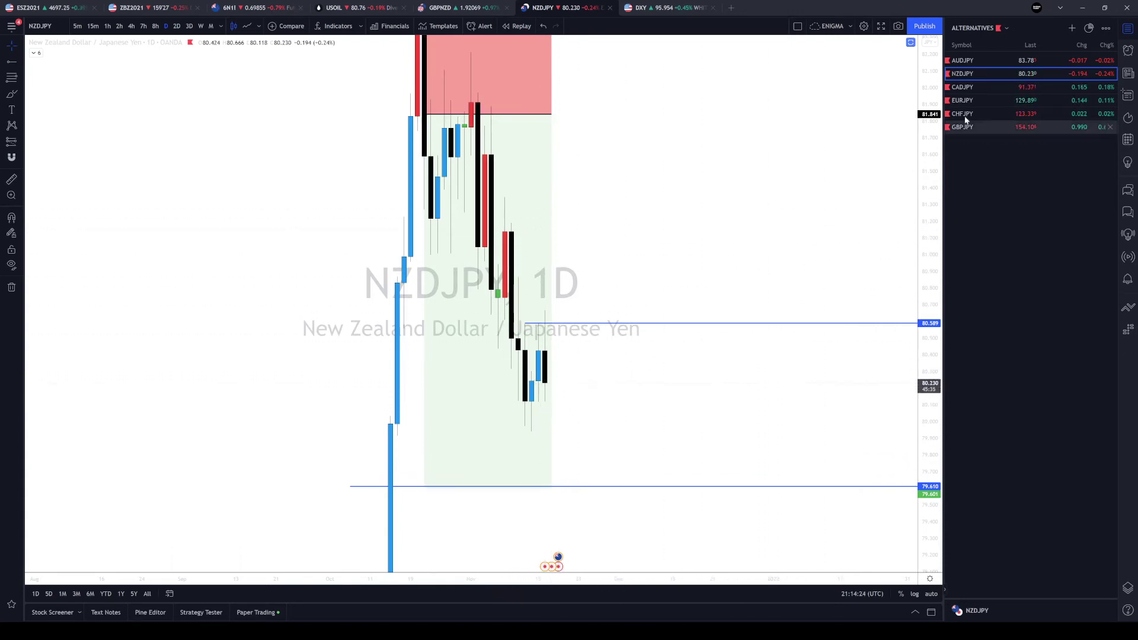
- Load CADJPY and settle on 1-hour candles after a look at 15-minute
{"action": "left_click", "coordinate": [973, 88]}
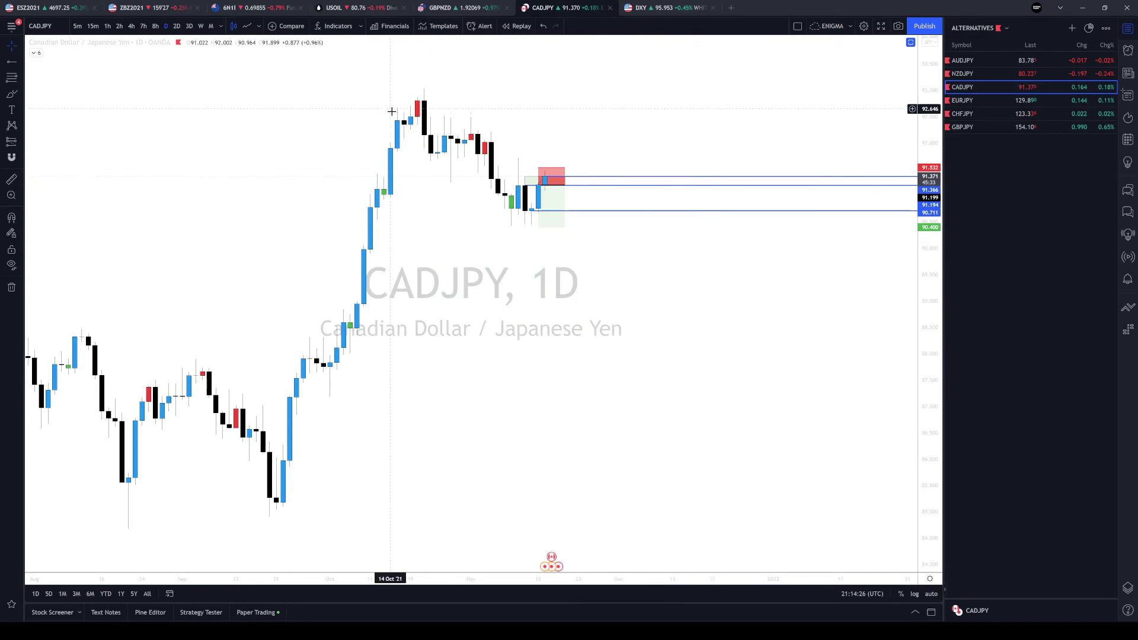
{"action": "left_click", "coordinate": [93, 28]}
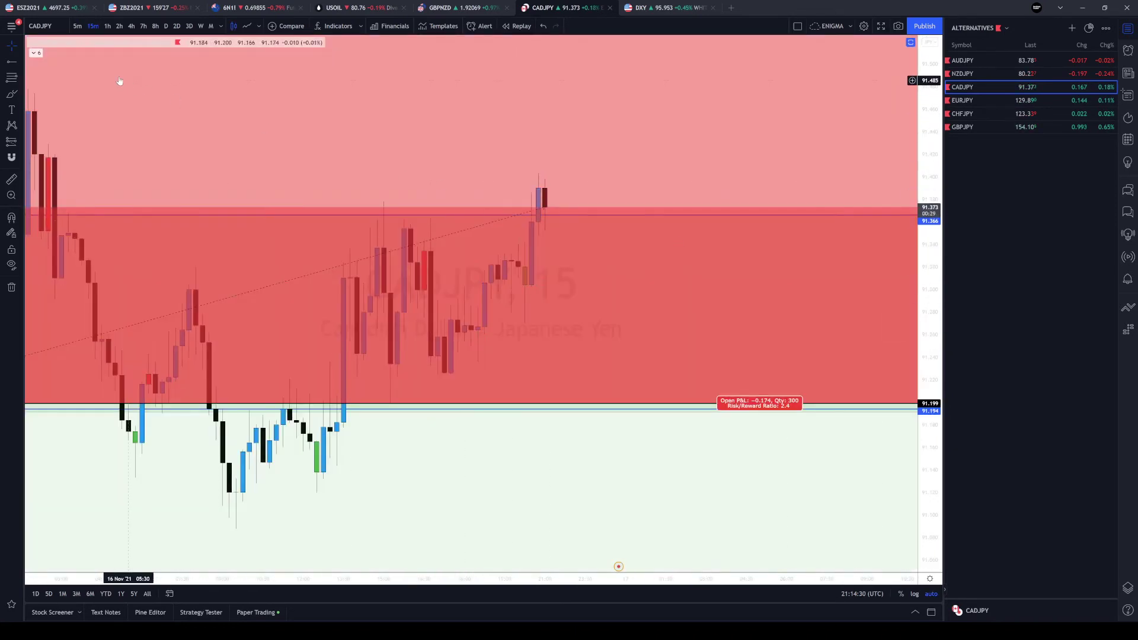
{"action": "left_click", "coordinate": [107, 26]}
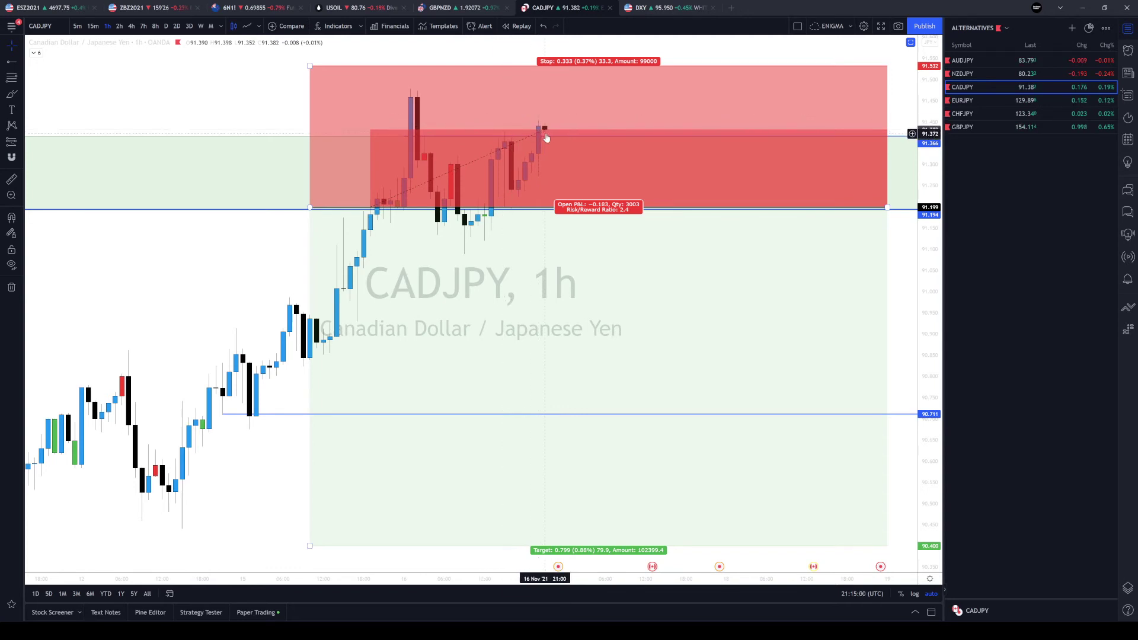
- Measure the move up to the current price, then dismiss the measurement
{"action": "left_click", "coordinate": [21, 179]}
{"action": "left_click", "coordinate": [437, 211]}
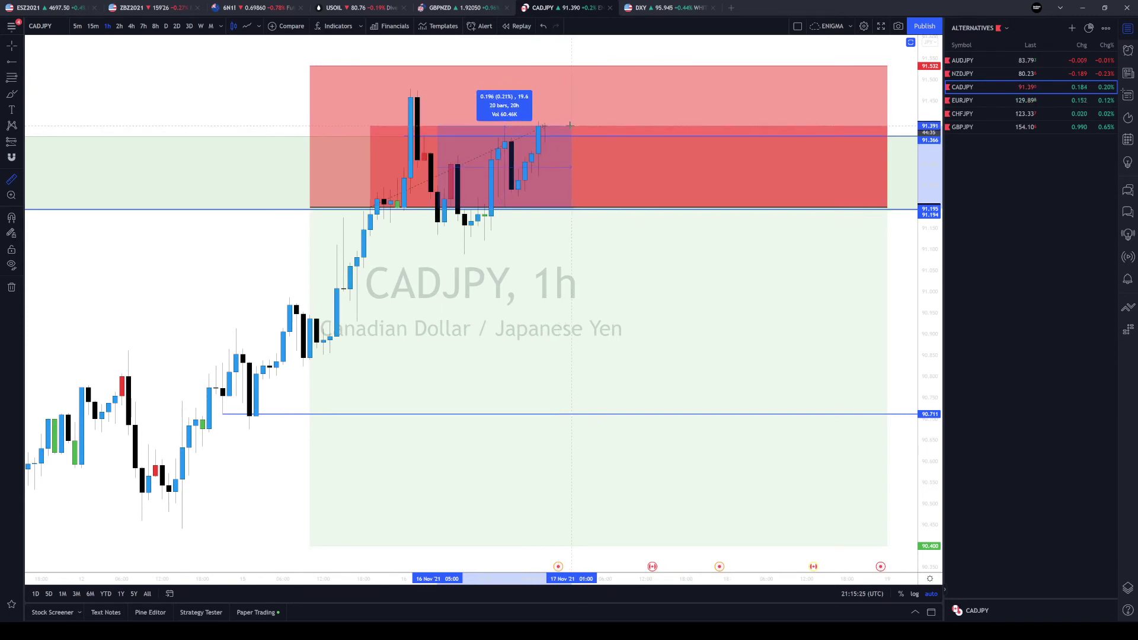
{"action": "key", "text": "Escape"}
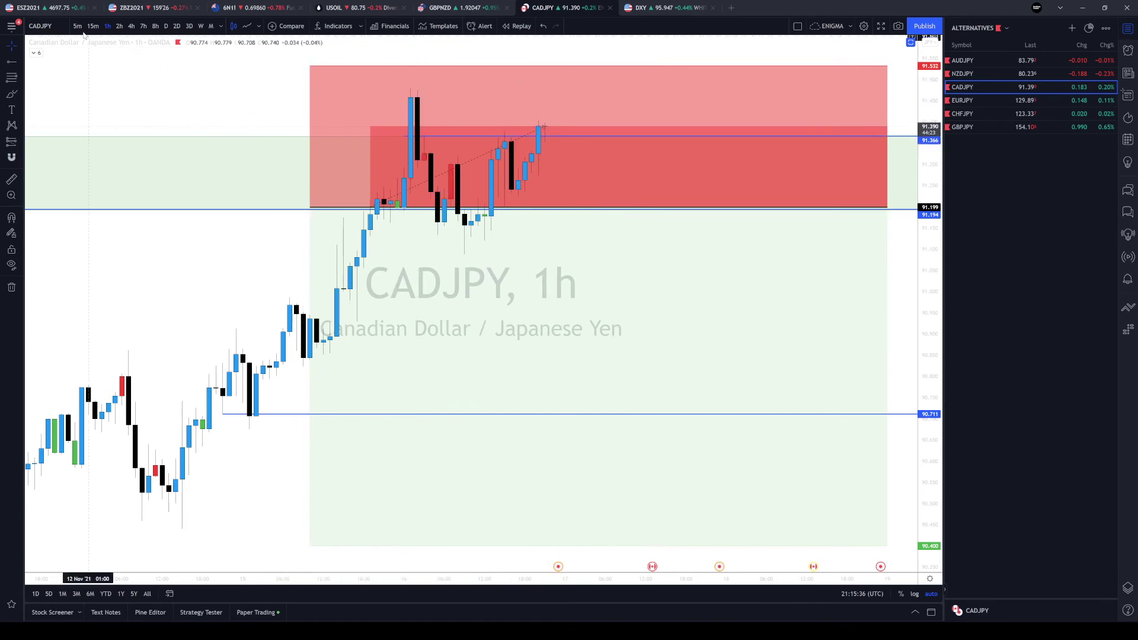
- Switch CADJPY to 5-minute candles
{"action": "key", "text": "5"}
{"action": "key", "text": "Return"}
{"action": "scroll", "coordinate": [356, 127], "scroll_direction": "down", "scroll_amount": 5}
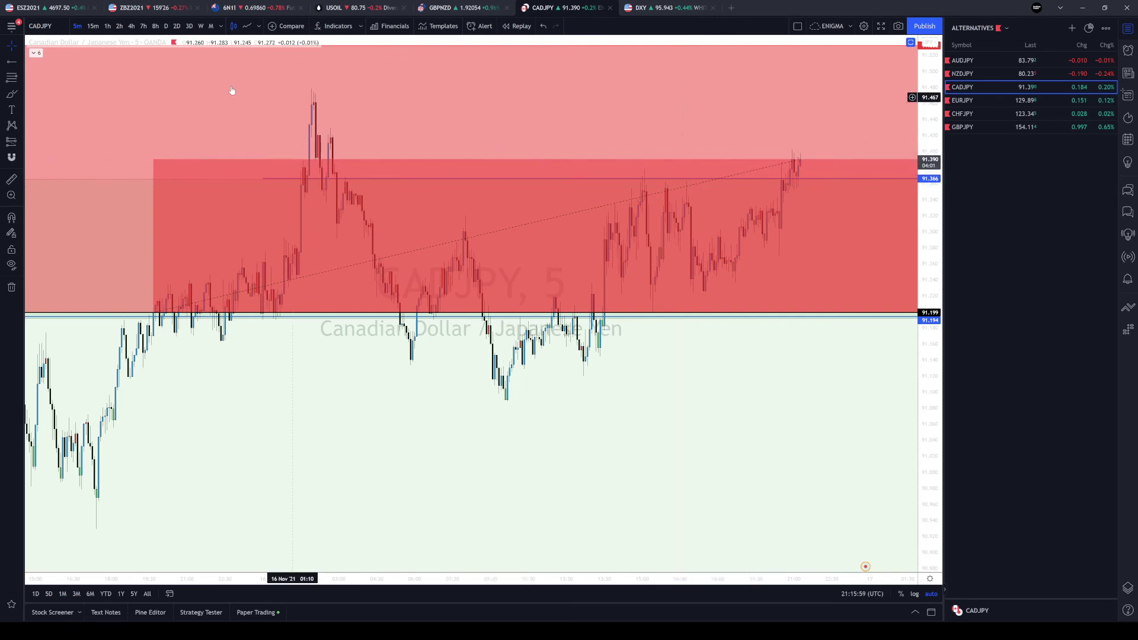
- Set horizontal levels at 91.401 and 91.451, then return to 1-hour candles
{"action": "left_click", "coordinate": [11, 61]}
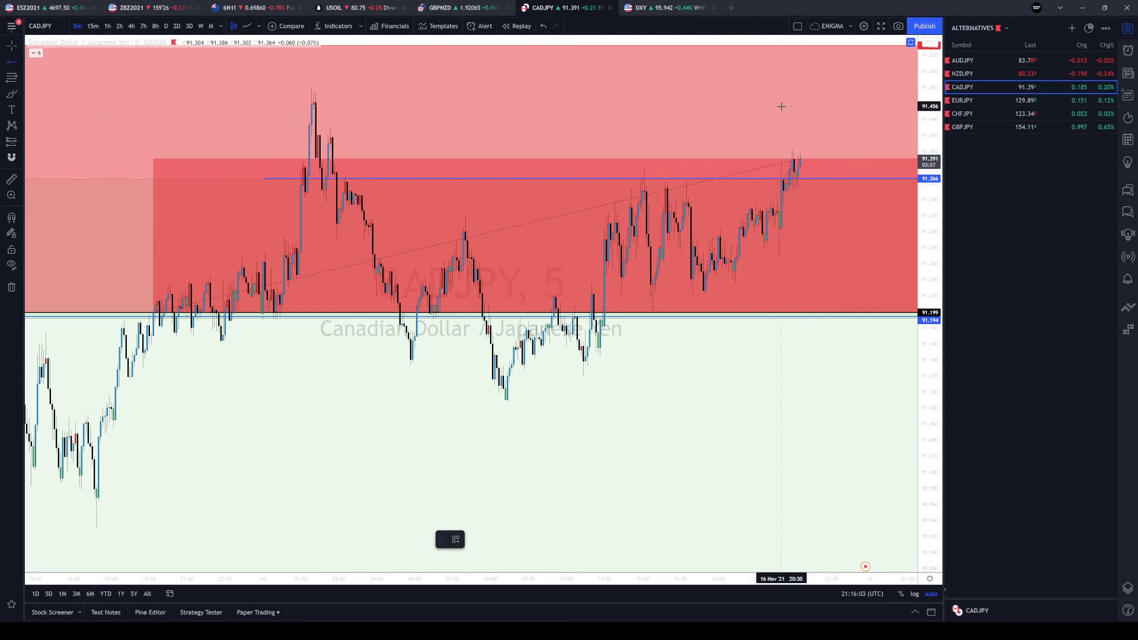
{"action": "left_click", "coordinate": [504, 401]}
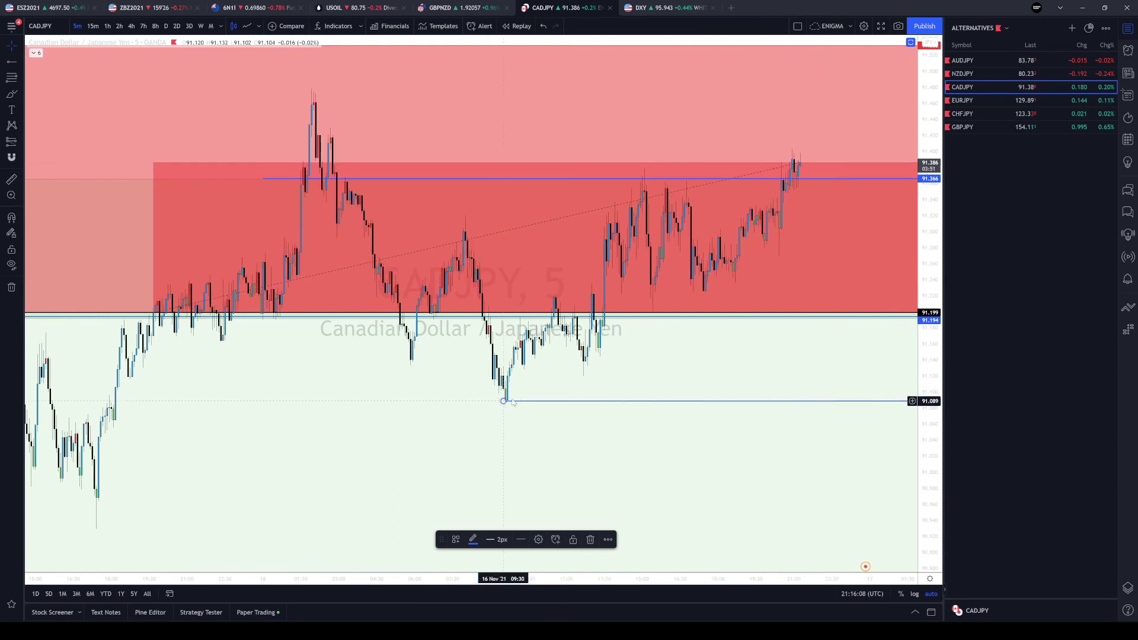
{"action": "left_click_drag", "start_coordinate": [511, 402], "coordinate": [331, 151]}
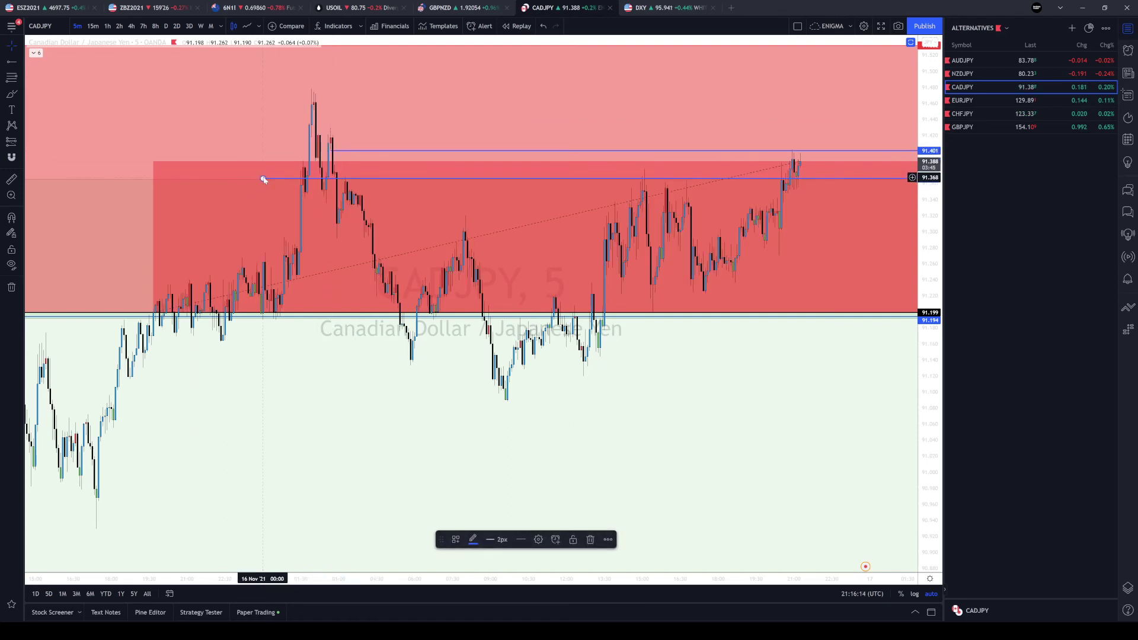
{"action": "left_click_drag", "start_coordinate": [264, 180], "coordinate": [314, 110]}
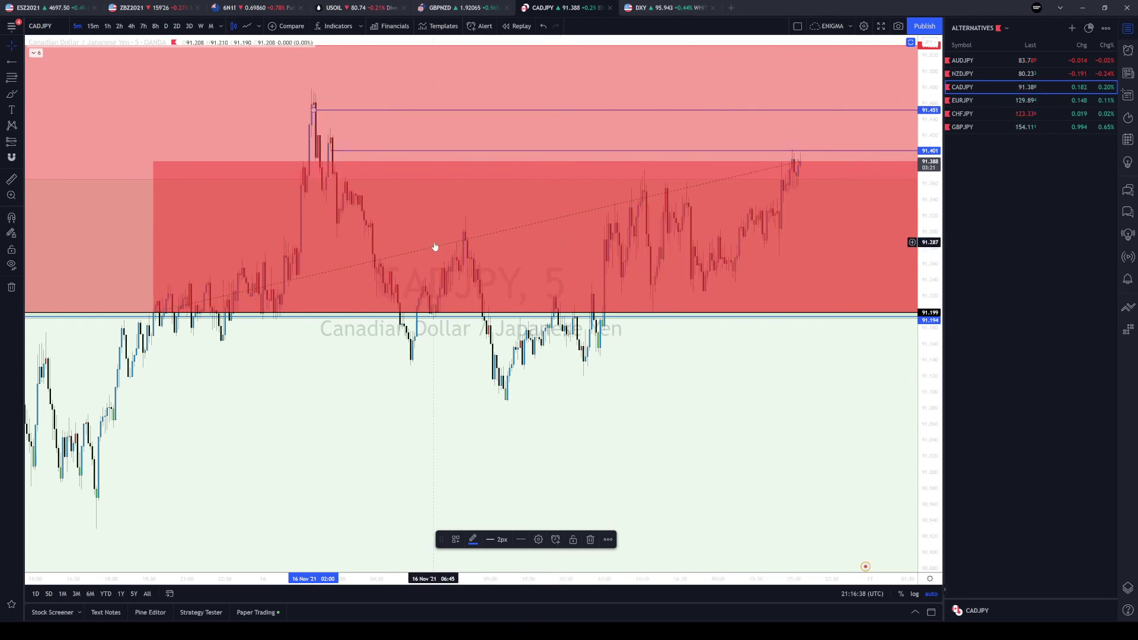
{"action": "left_click", "coordinate": [108, 27]}
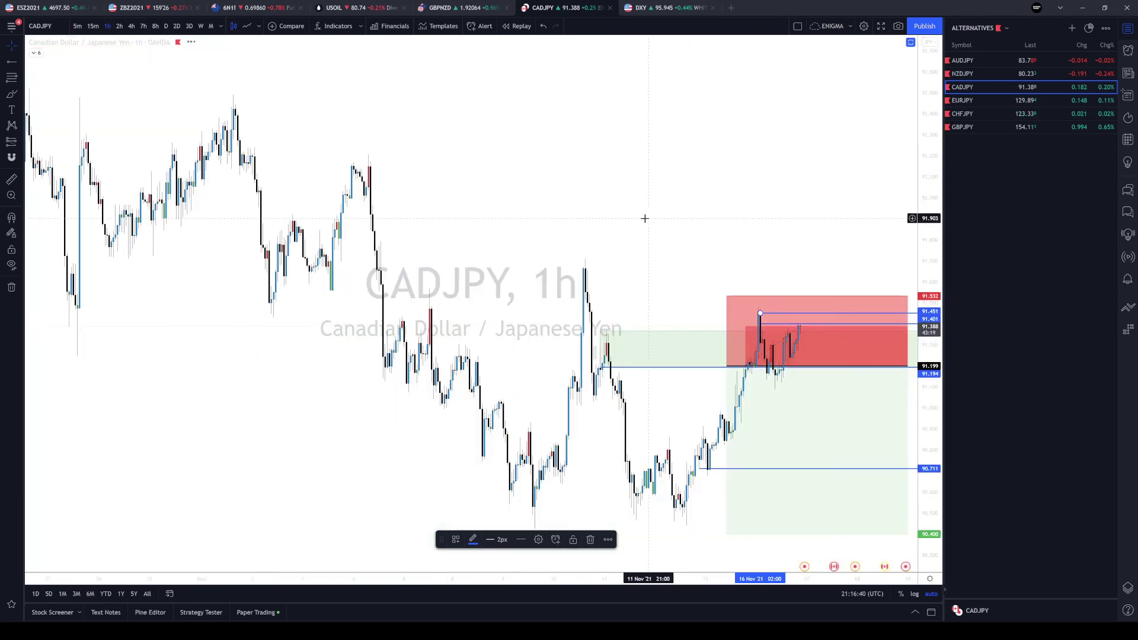
- Bring up the USOIL 1-hour chart with its short-position setup near 80.75
{"action": "scroll", "coordinate": [571, 216], "scroll_direction": "up", "scroll_amount": 5}
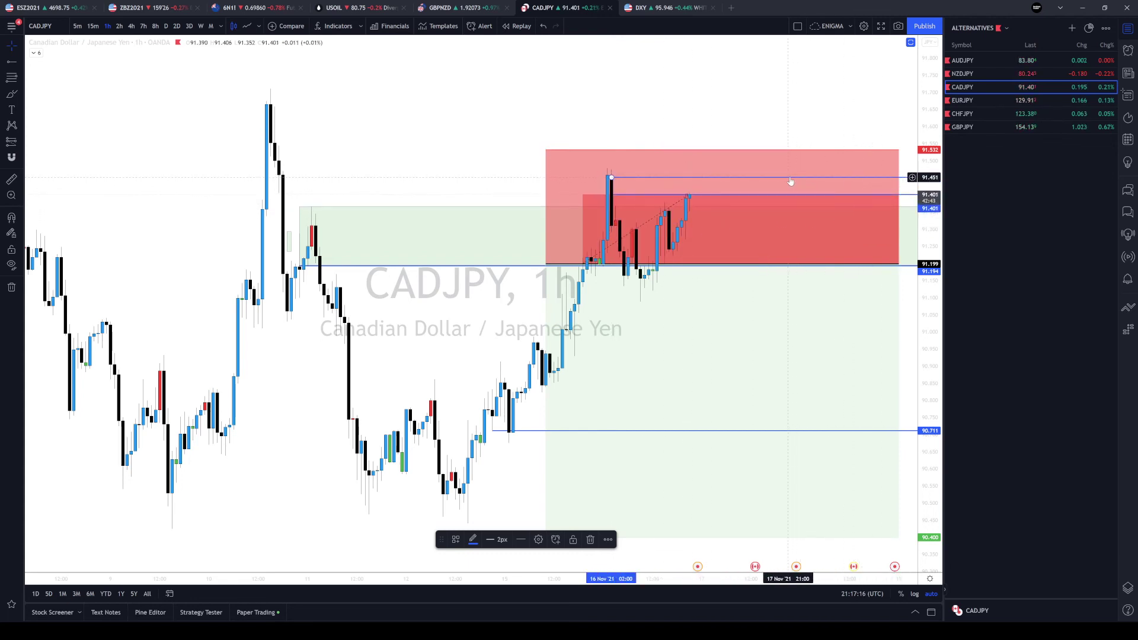
{"action": "left_click", "coordinate": [365, 8]}
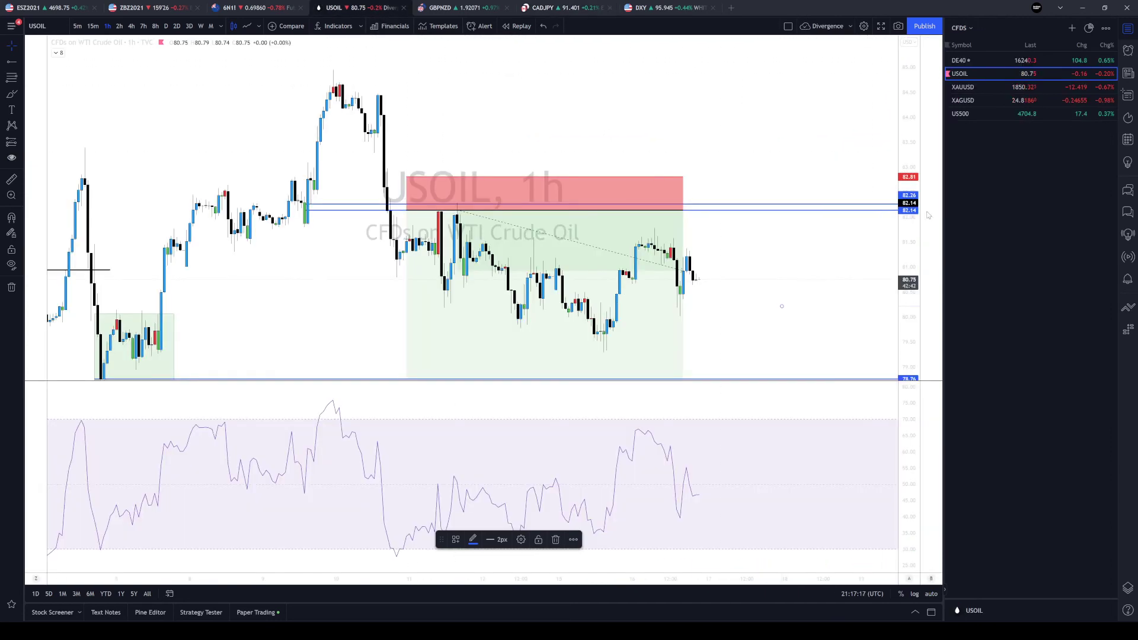
- Load XAUUSD and draw a rising trend line under the recent lows
{"action": "left_click", "coordinate": [985, 86]}
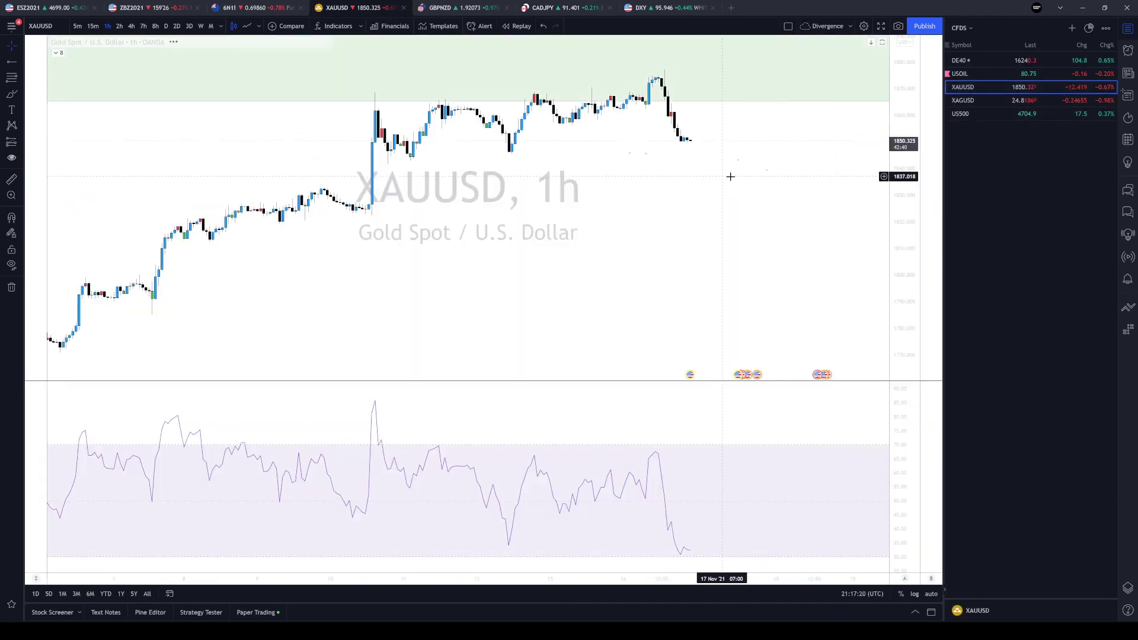
{"action": "scroll", "coordinate": [770, 223], "scroll_direction": "down", "scroll_amount": 3}
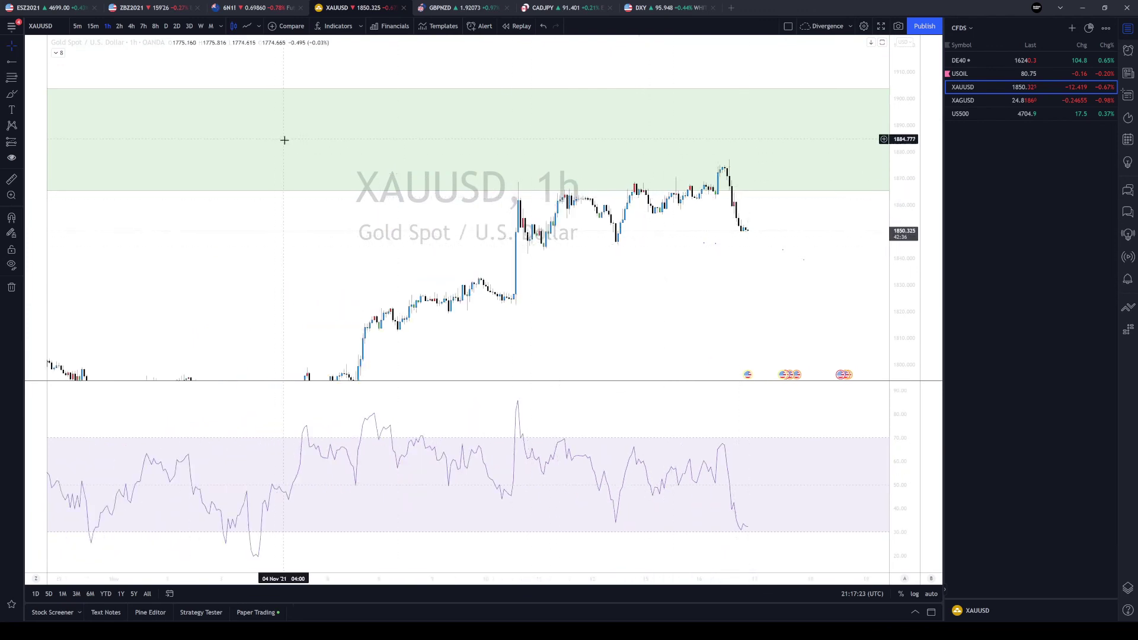
{"action": "left_click", "coordinate": [19, 63]}
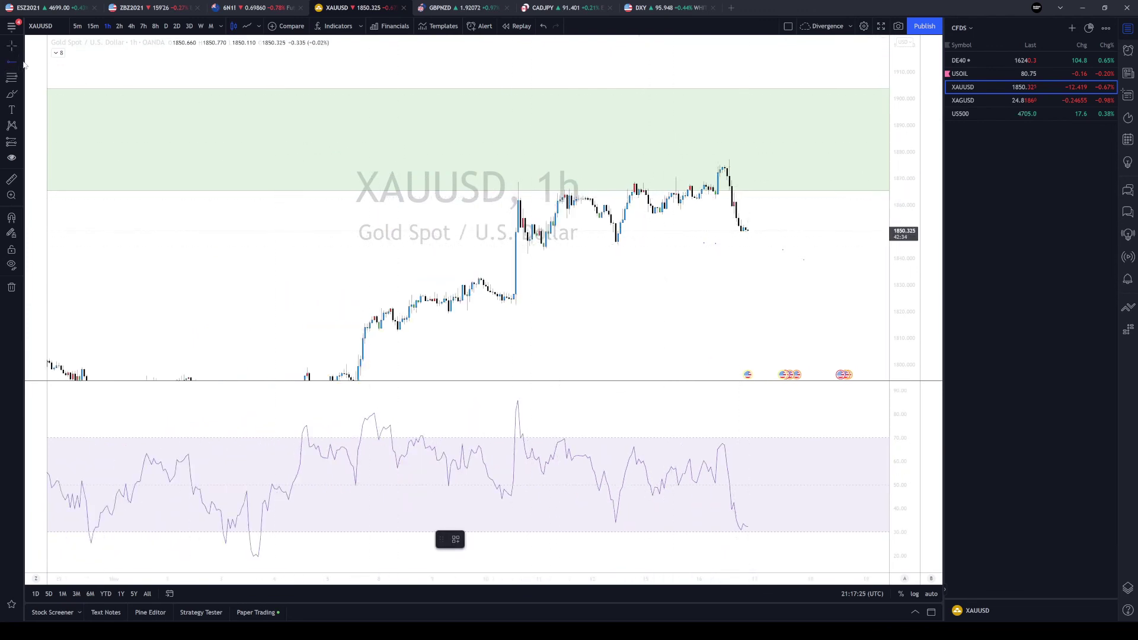
{"action": "left_click", "coordinate": [23, 64]}
{"action": "left_click", "coordinate": [73, 69]}
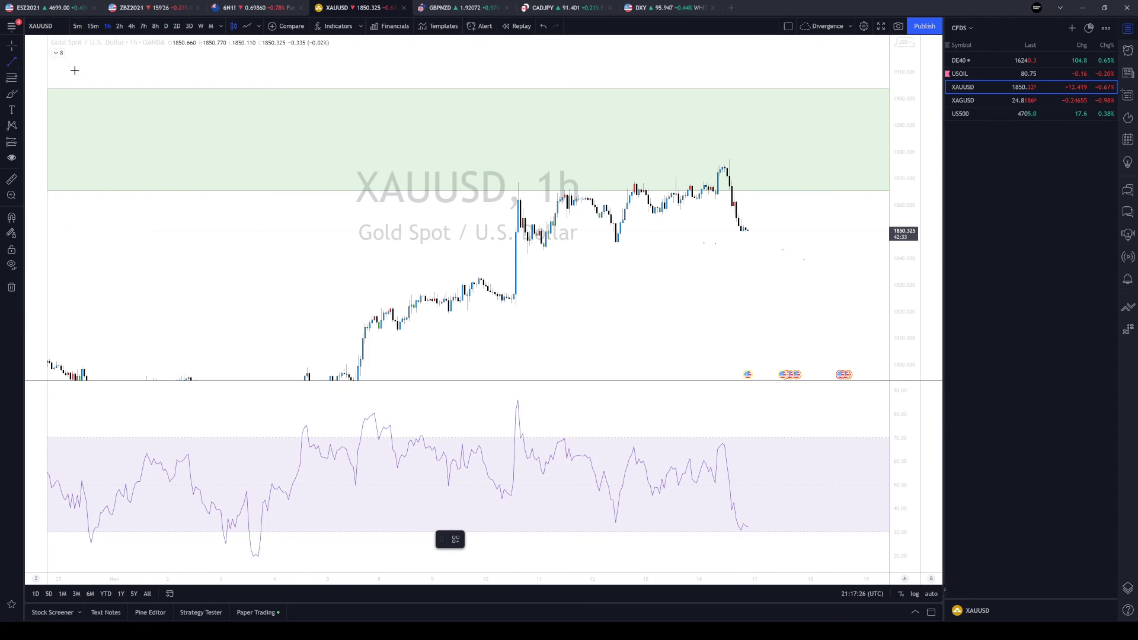
{"action": "left_click", "coordinate": [527, 253]}
{"action": "left_click", "coordinate": [550, 247]}
- Draw a small green rectangle zone near 1865 and extend the trend line to the later low
{"action": "scroll", "coordinate": [690, 190], "scroll_direction": "up", "scroll_amount": 2}
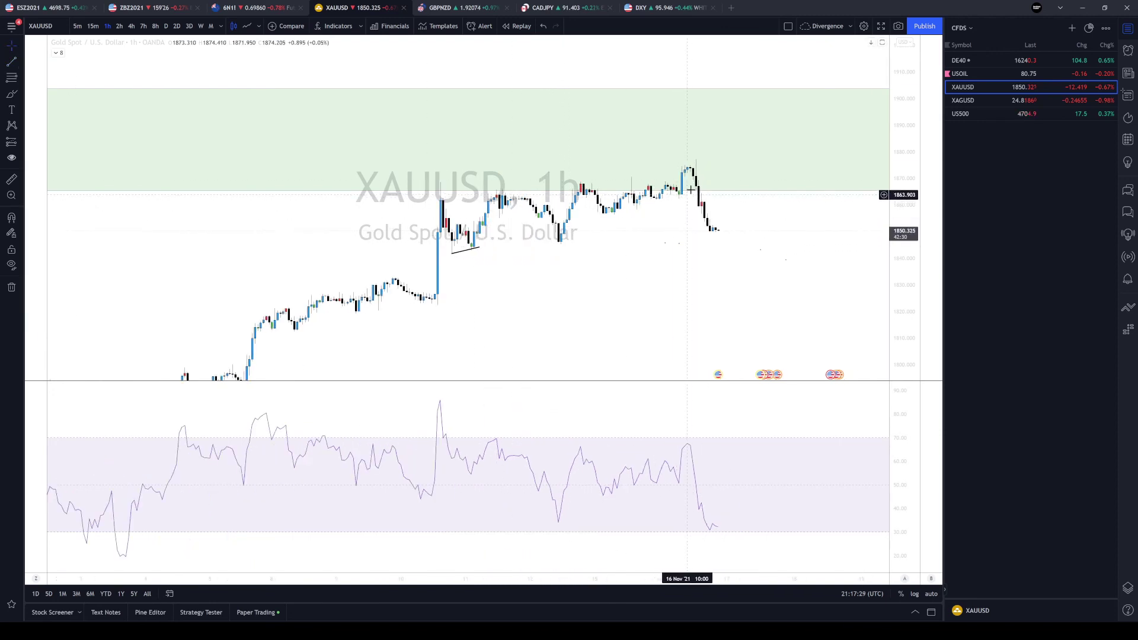
{"action": "left_click", "coordinate": [19, 65]}
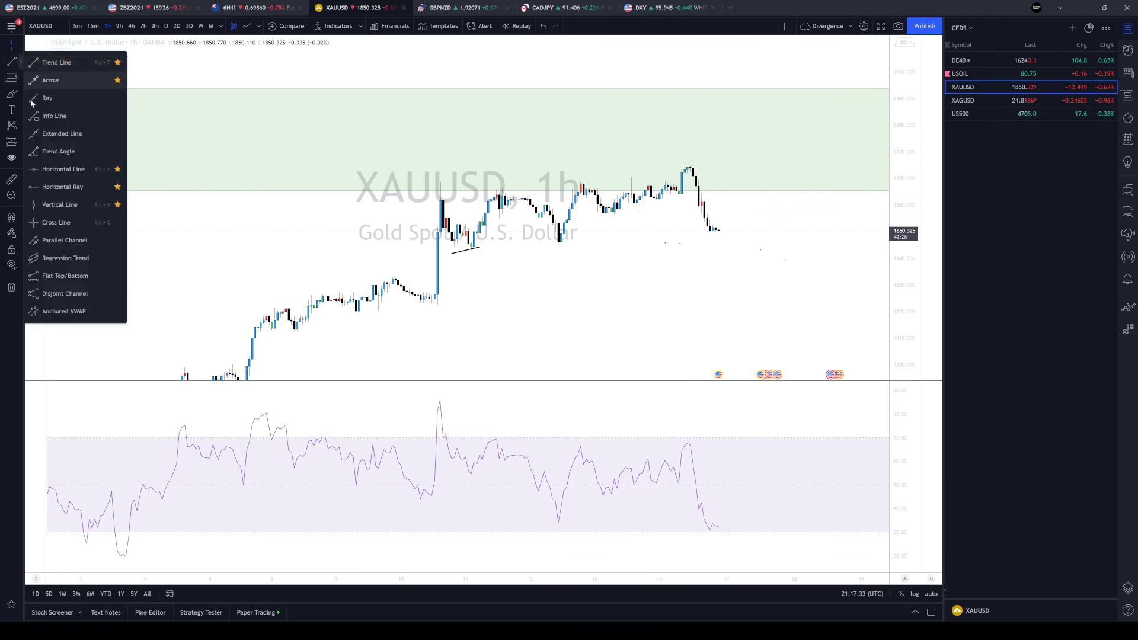
{"action": "left_click", "coordinate": [20, 94]}
{"action": "left_click", "coordinate": [34, 130]}
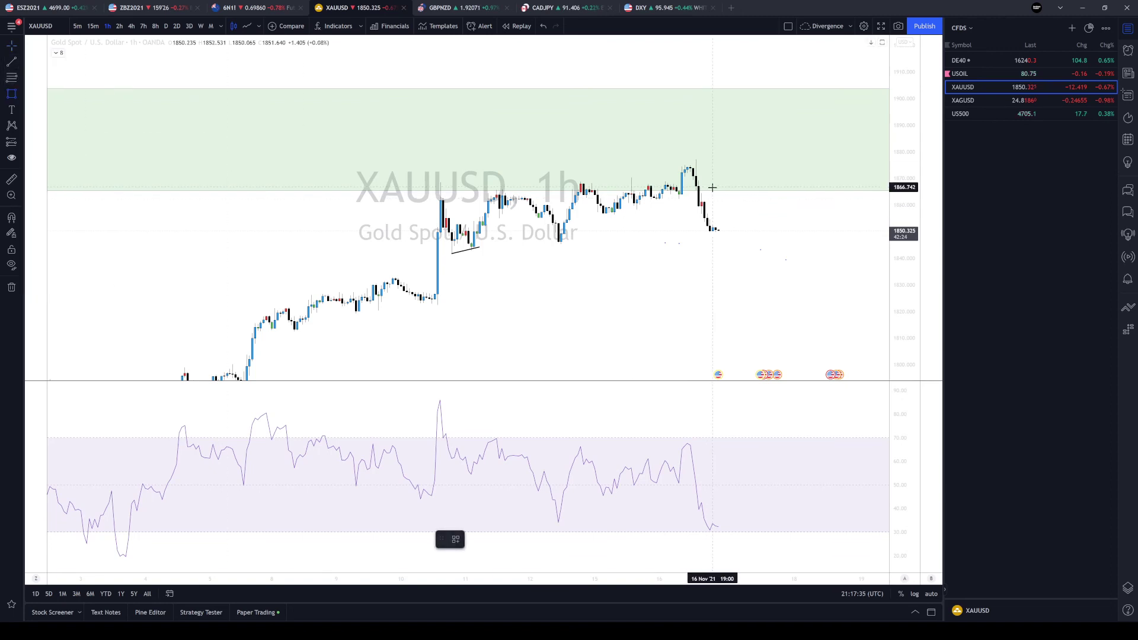
{"action": "left_click", "coordinate": [678, 190]}
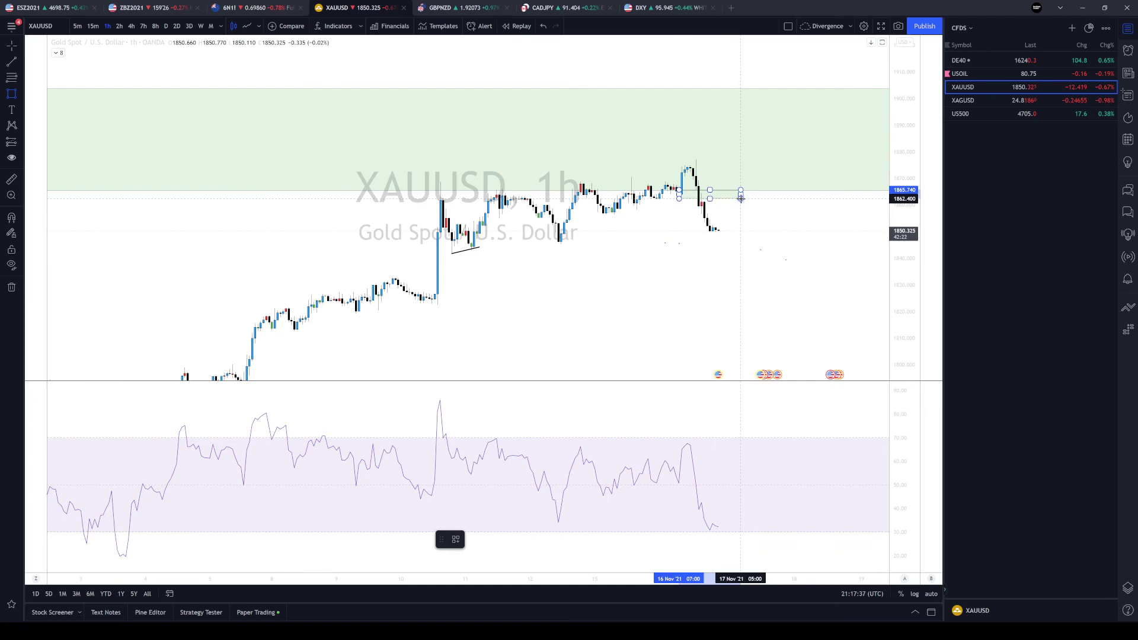
{"action": "left_click", "coordinate": [741, 199]}
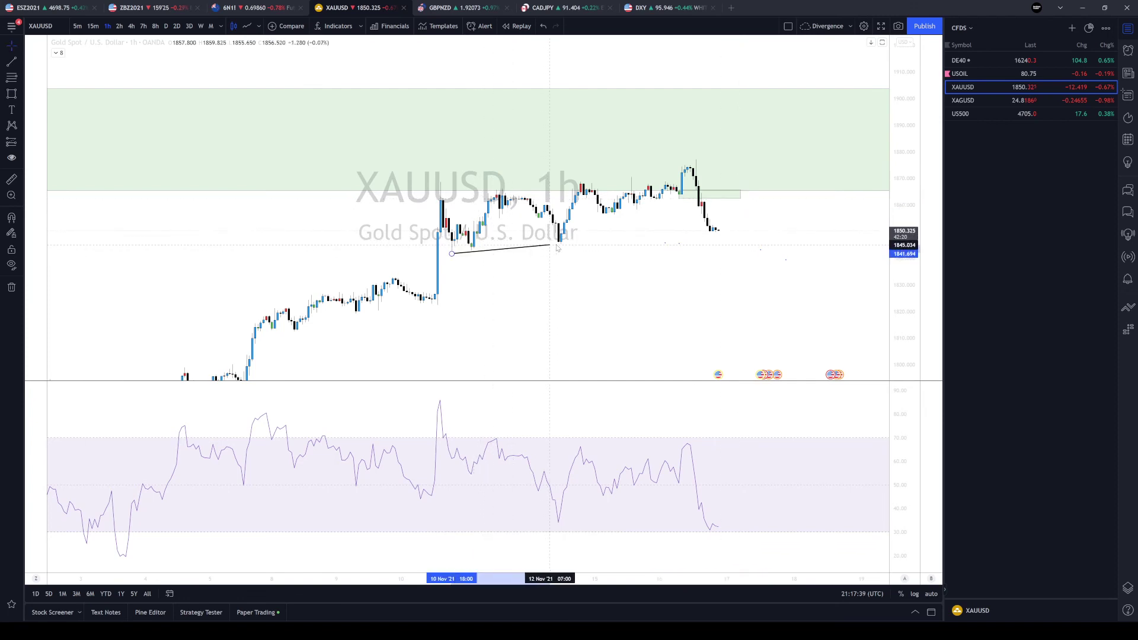
{"action": "left_click", "coordinate": [575, 242]}
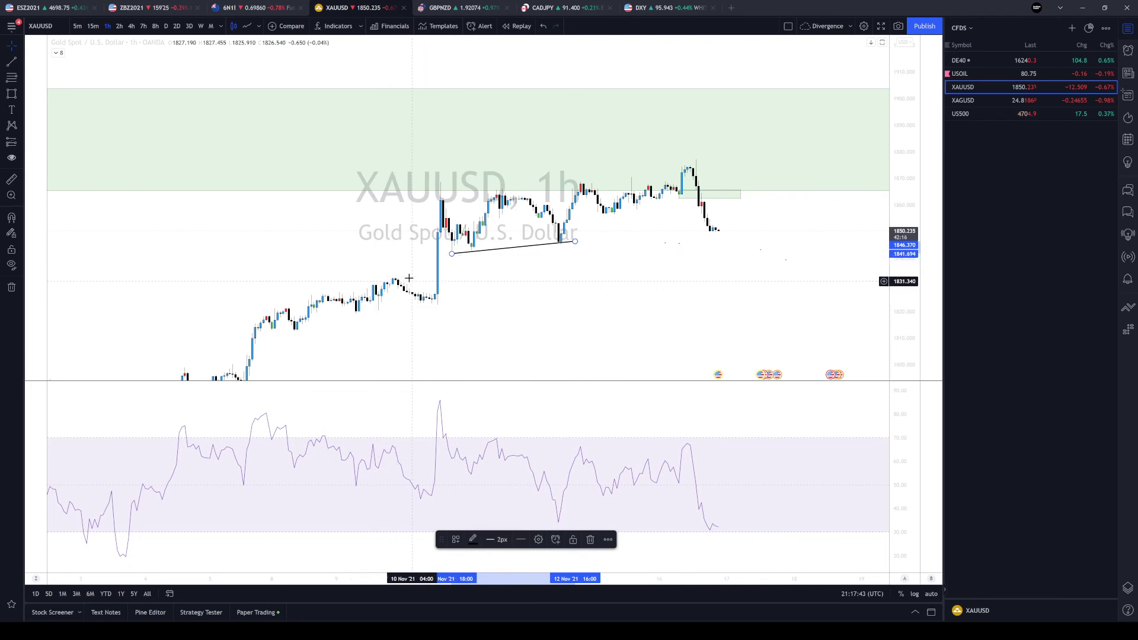
- Add a horizontal ray level and adjust it to 1832.509
{"action": "left_click", "coordinate": [21, 67]}
{"action": "left_click", "coordinate": [29, 185]}
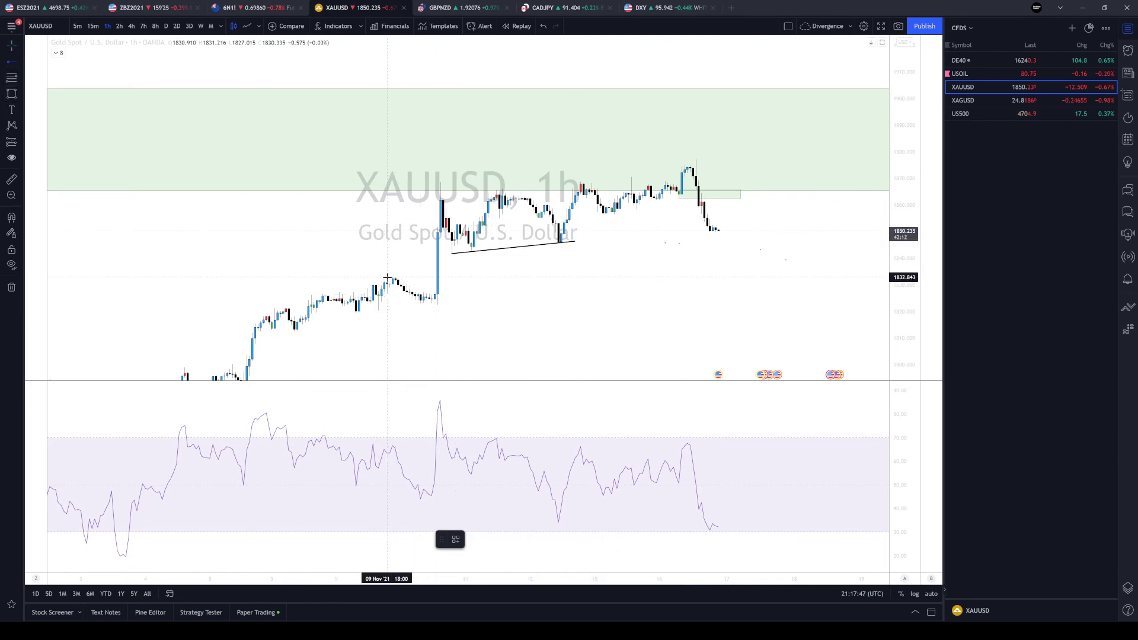
{"action": "left_click", "coordinate": [388, 278]}
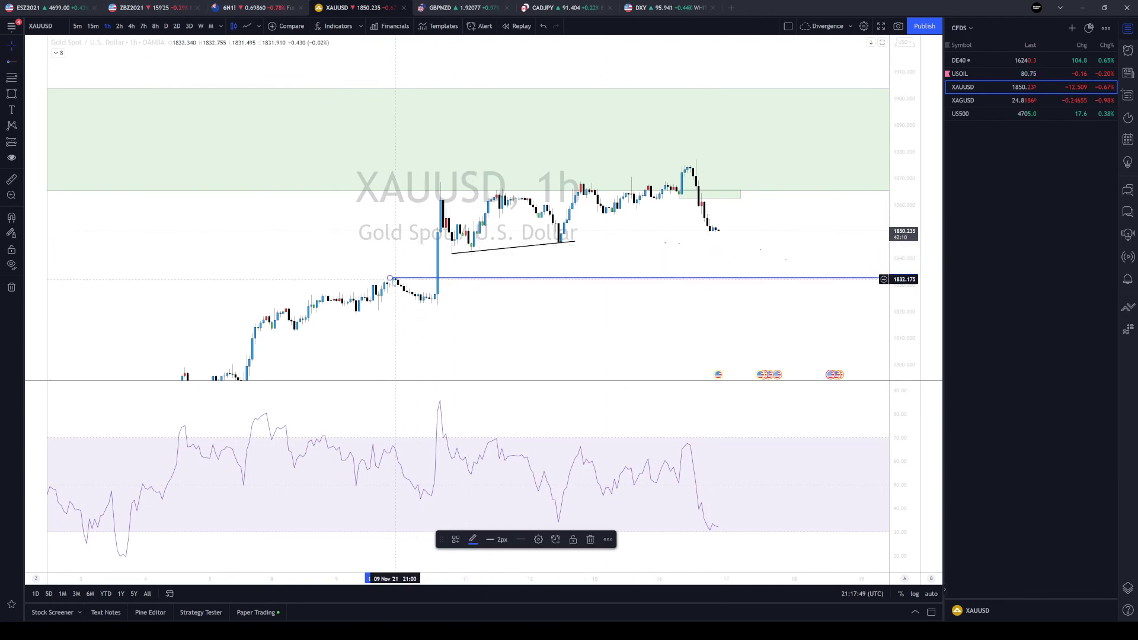
{"action": "left_click_drag", "start_coordinate": [393, 279], "coordinate": [389, 278]}
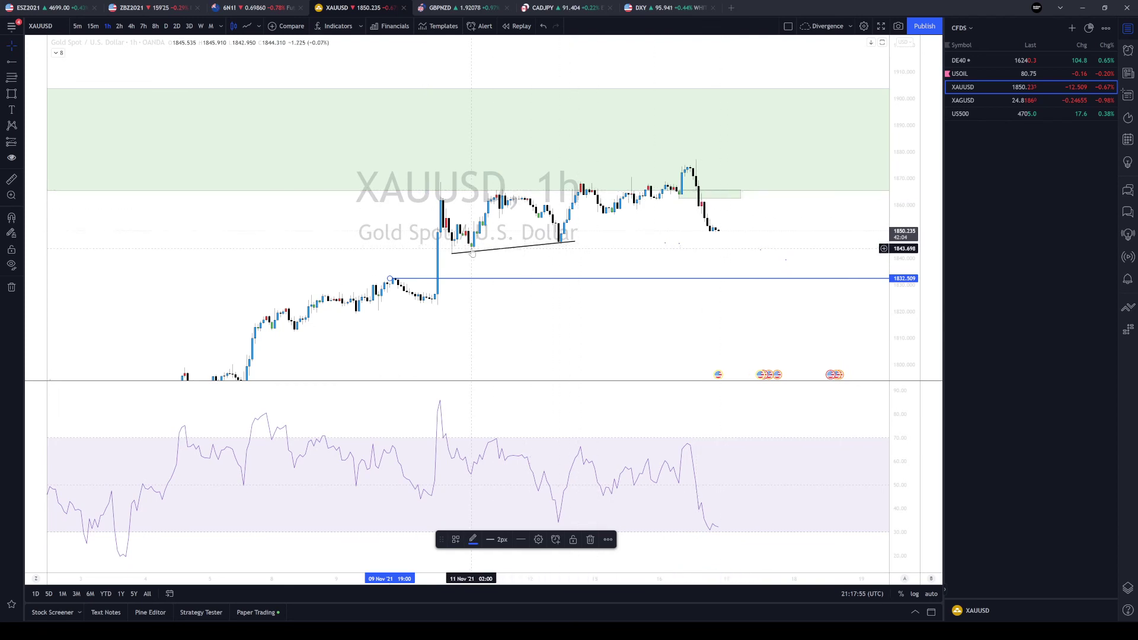
{"action": "scroll", "coordinate": [387, 278], "scroll_direction": "down", "scroll_amount": 5}
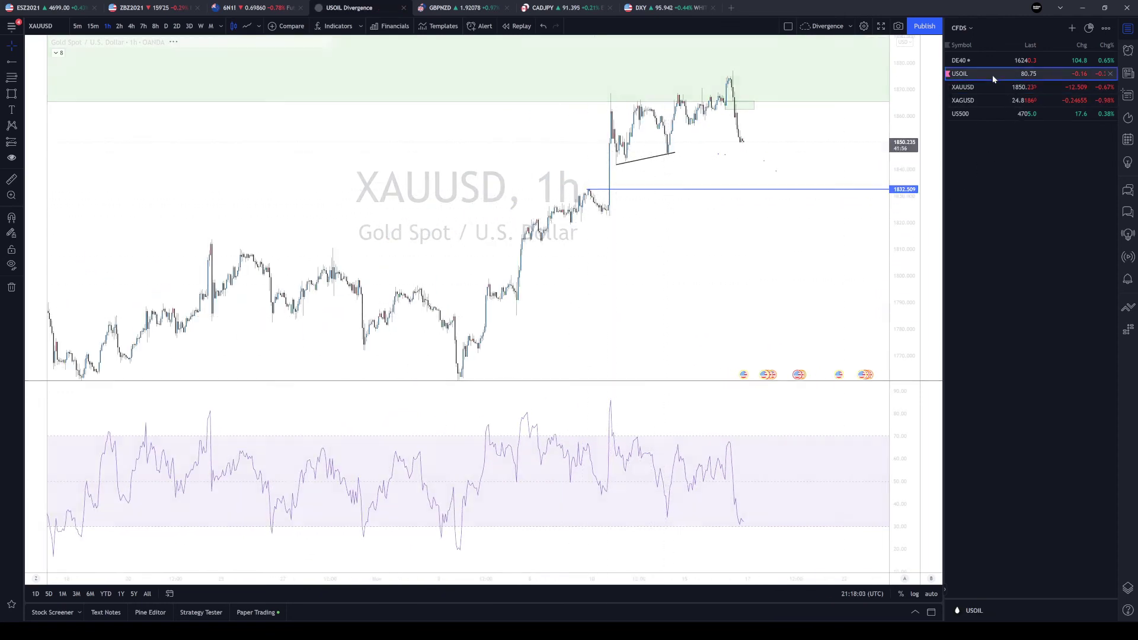
- Reload the USOIL 1-hour chart from the watchlist to view its short position targeting 78.25
{"action": "left_click", "coordinate": [992, 74]}
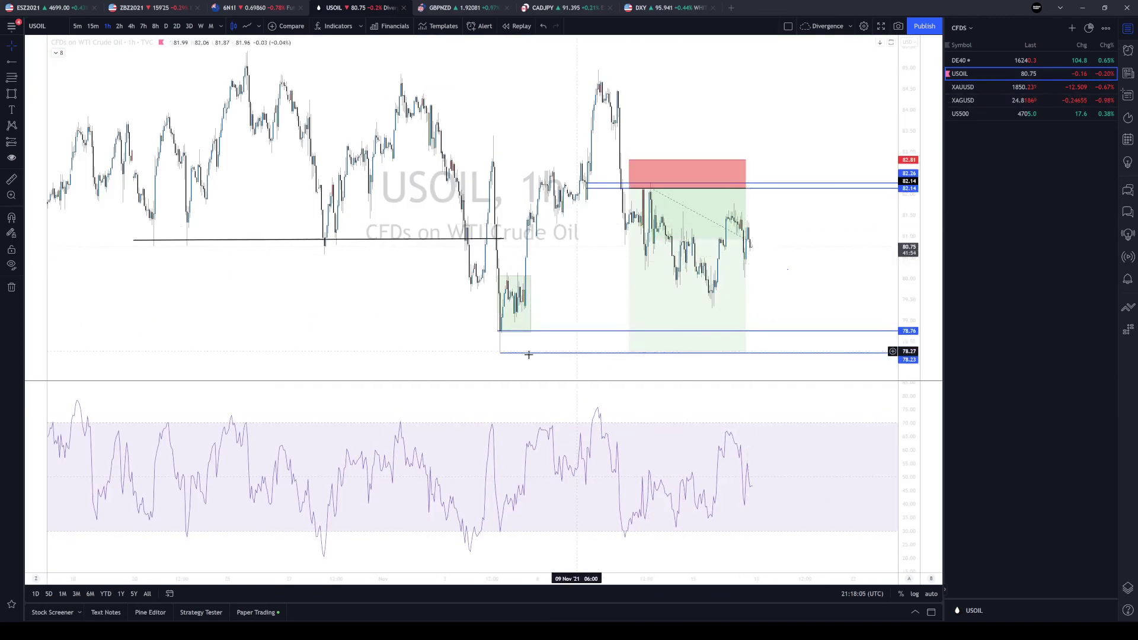